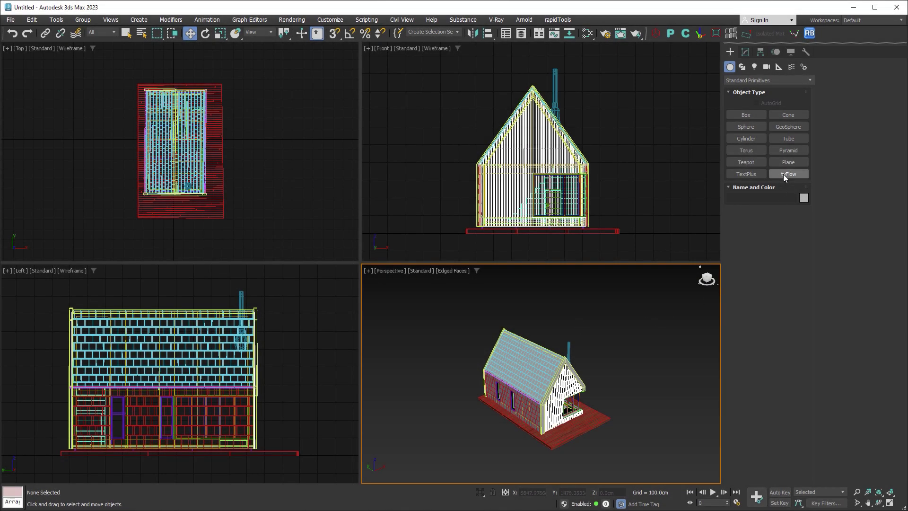
# Draw a plane about 9160 cm long and 9110 cm wide around the house in the Top view
pyautogui.click(788, 162)
pyautogui.scroll(-6, 264, 152)
pyautogui.scroll(-2, 237, 158)
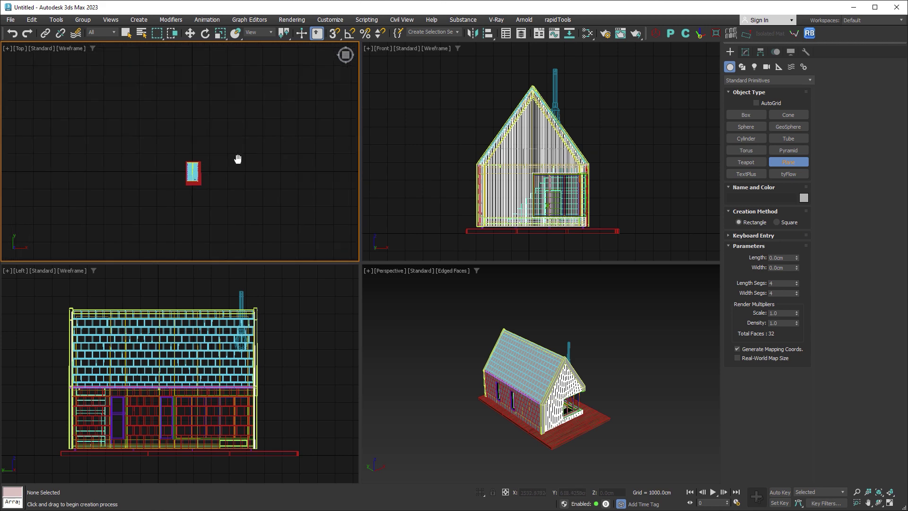
pyautogui.moveTo(113, 95); pyautogui.dragTo(274, 256)
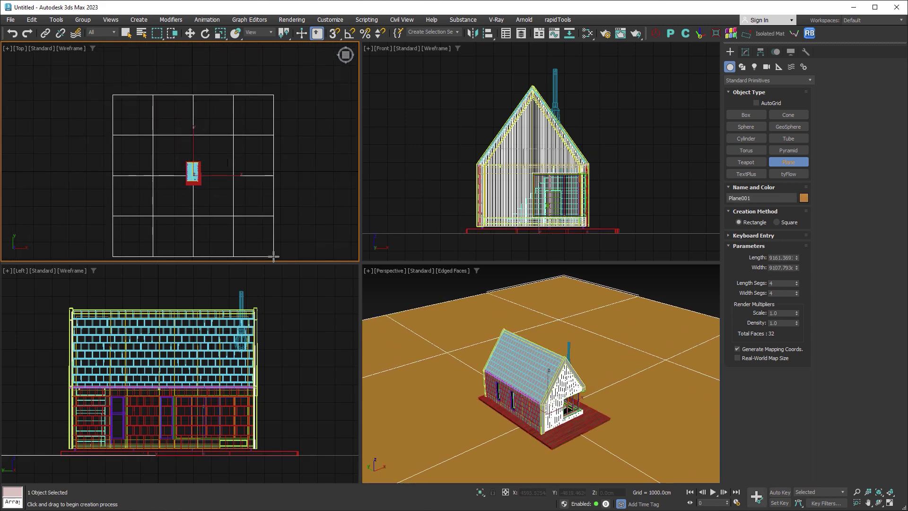
# Set the ground plane's length and width to 20000 cm each
pyautogui.moveTo(797, 258); pyautogui.dragTo(787, 212)
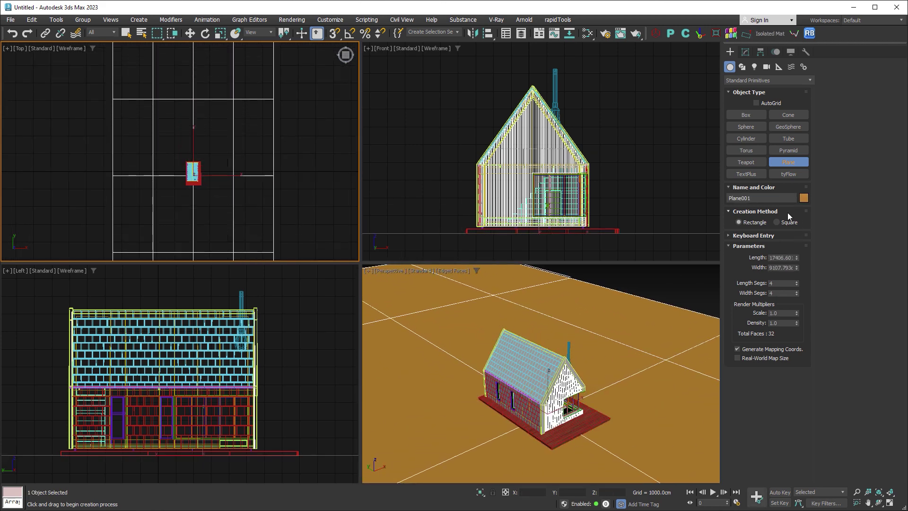
pyautogui.scroll(-3, 341, 187)
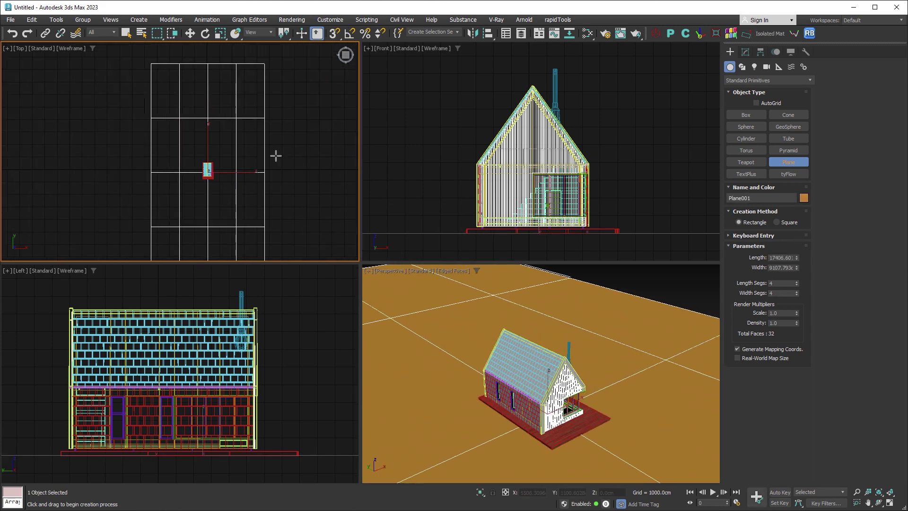
pyautogui.doubleClick(786, 258)
pyautogui.write('20000')
pyautogui.press('Return')
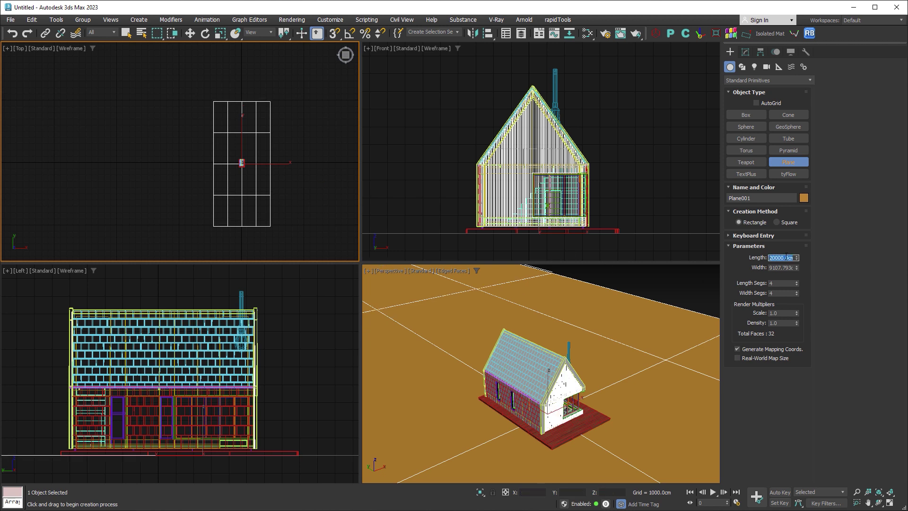
pyautogui.doubleClick(772, 268)
pyautogui.write('20000')
pyautogui.press('Return')
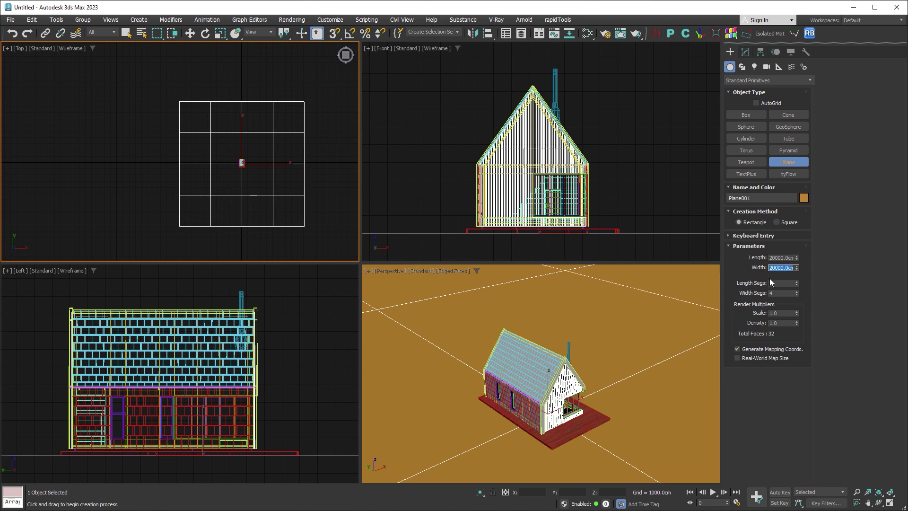
# Set the ground plane's length and width segments to 20 each
pyautogui.doubleClick(771, 283)
pyautogui.write('20')
pyautogui.press('Tab')
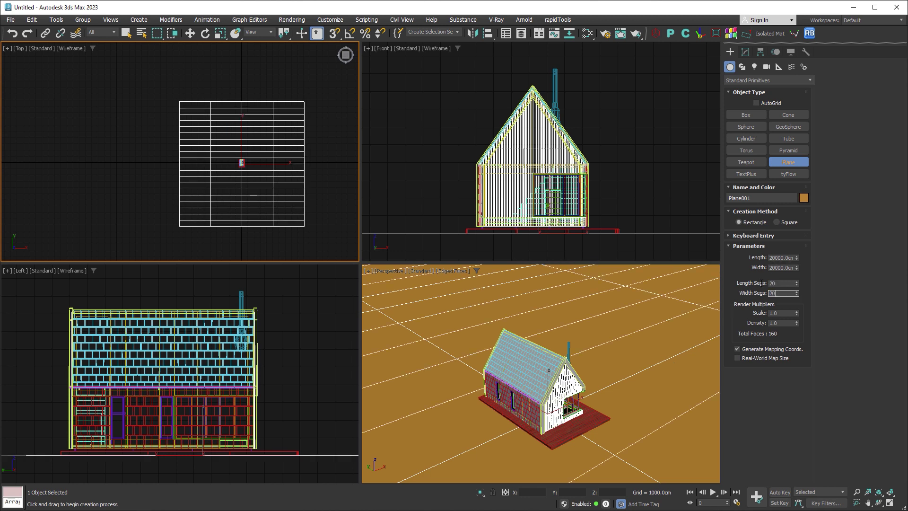
pyautogui.write('20')
pyautogui.press('Return')
# Maximize the Perspective view and frame the house with the ground plane around it
pyautogui.middleClick(626, 322)
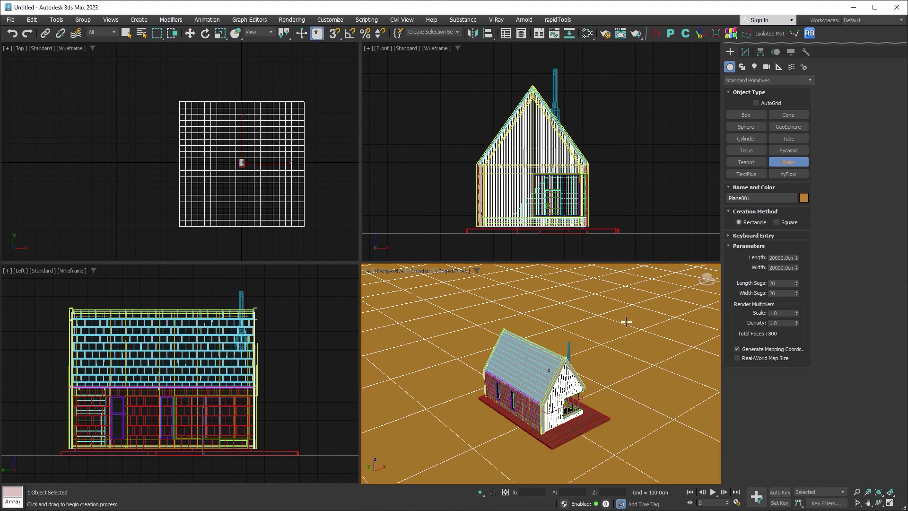
pyautogui.hotkey('alt', 'w')
pyautogui.keyDown('alt'); pyautogui.moveTo(524, 230); pyautogui.dragTo(492, 201, button='middle'); pyautogui.keyUp('alt')
pyautogui.scroll(-5, 528, 220)
pyautogui.scroll(-5, 528, 221)
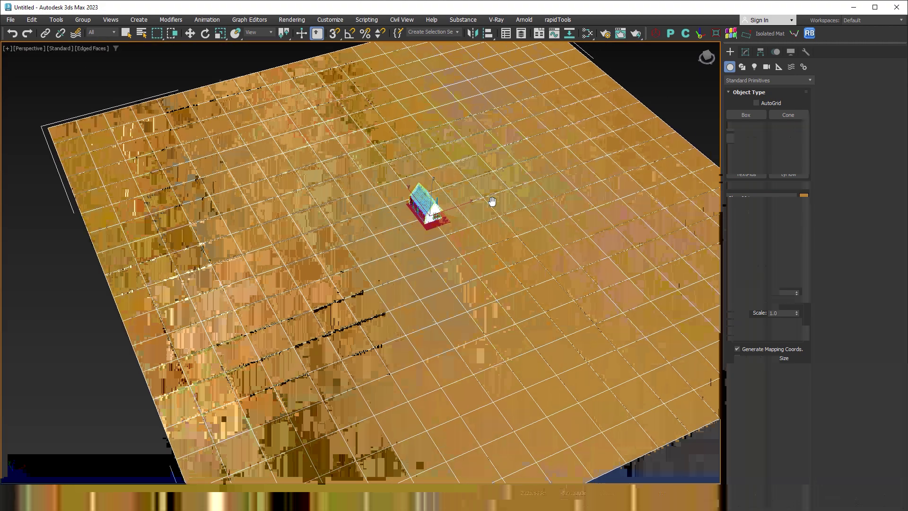
# Add an Edit Poly modifier to the plane and activate Push/Pull painting with a 2000 cm brush size and a 100 cm value
pyautogui.click(745, 52)
pyautogui.click(745, 92)
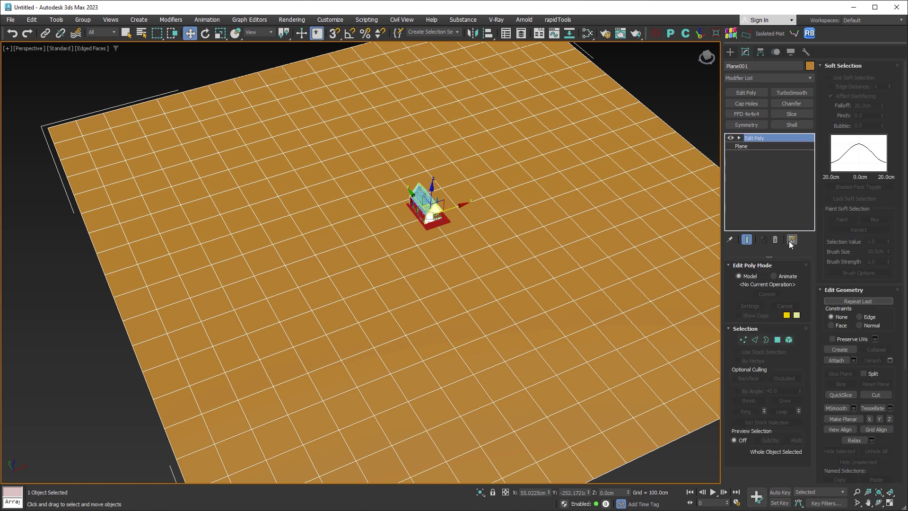
pyautogui.moveTo(900, 243); pyautogui.dragTo(903, 381)
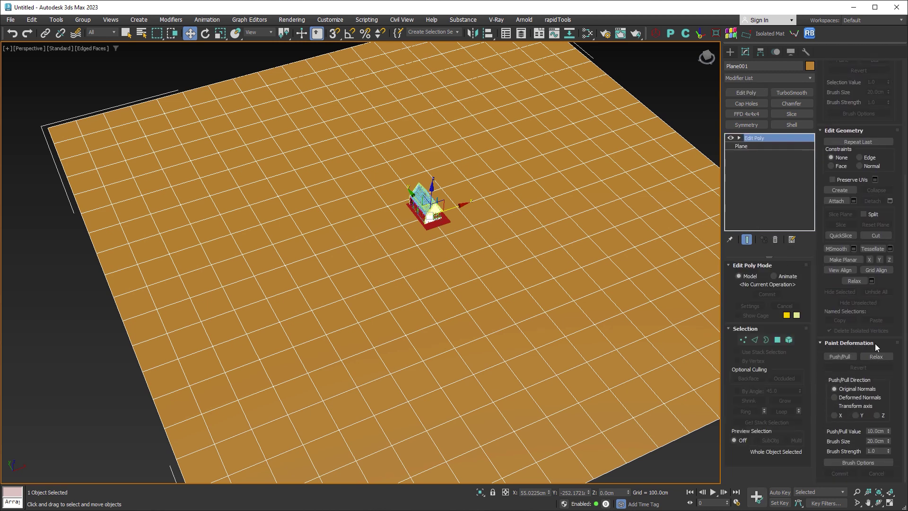
pyautogui.click(840, 356)
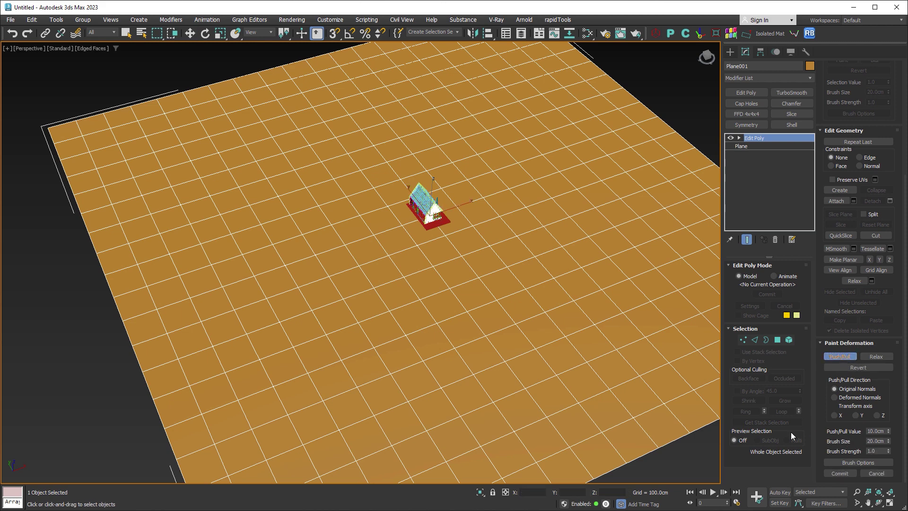
pyautogui.scroll(8, 525, 301)
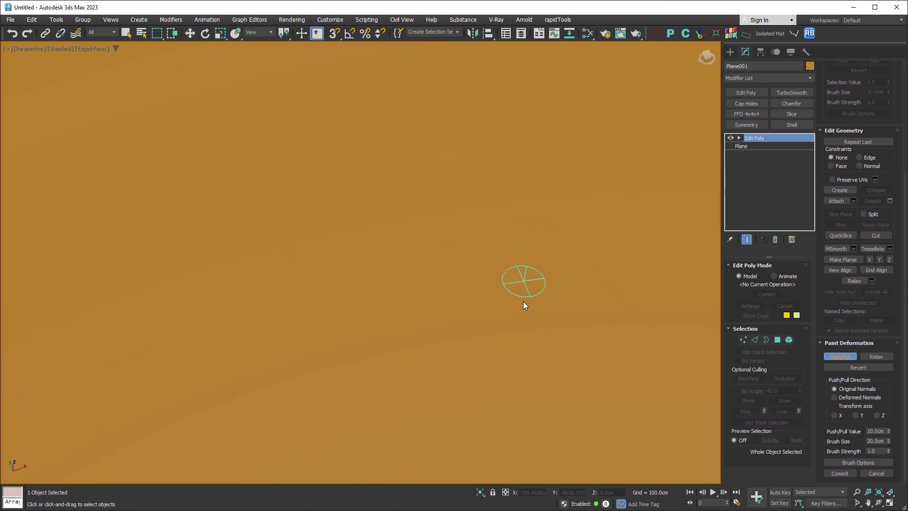
pyautogui.scroll(-10, 501, 312)
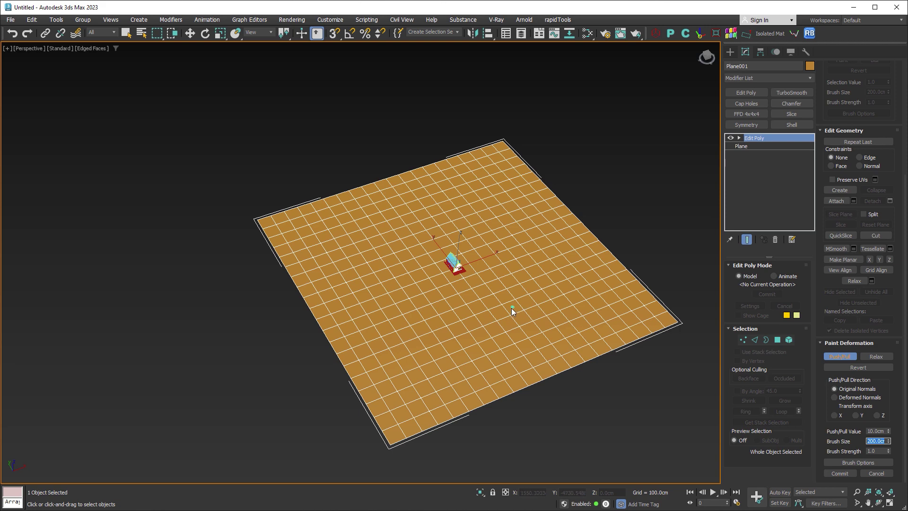
pyautogui.scroll(3, 512, 310)
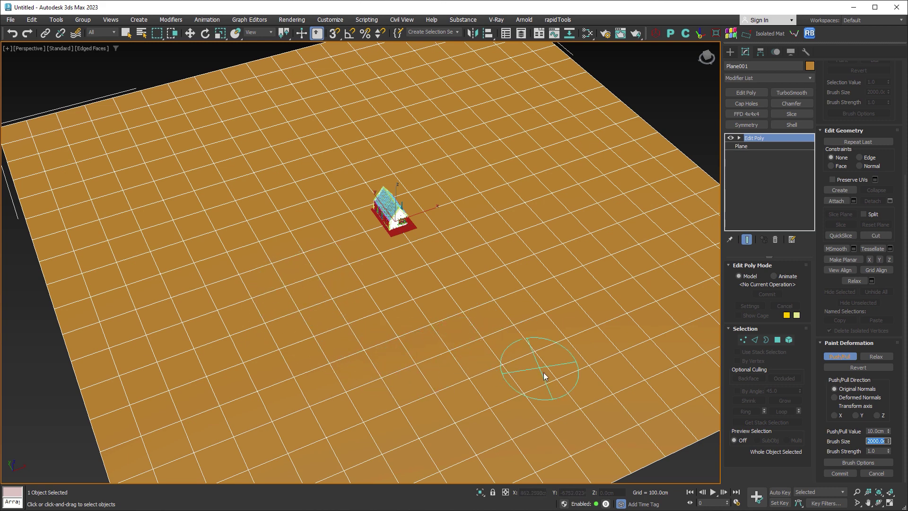
pyautogui.click(870, 431)
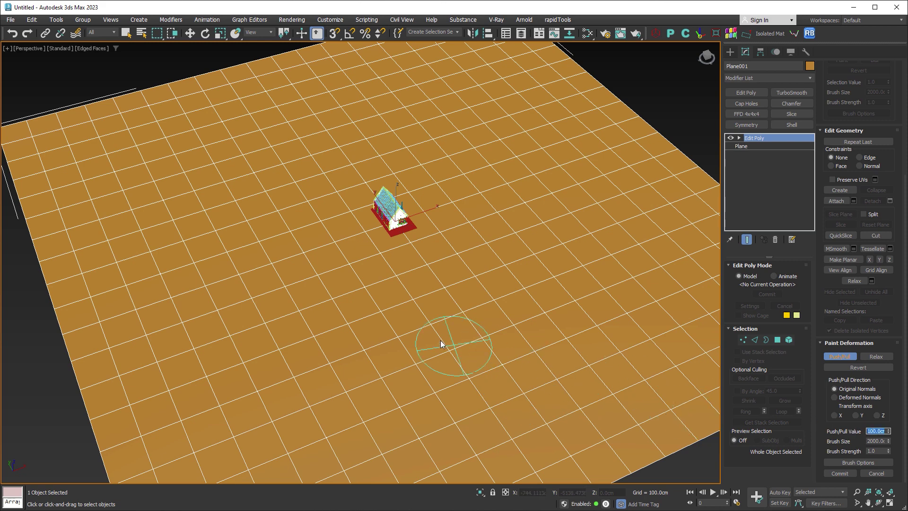
# Paint a trial Push/Pull stroke at 100 cm, raise the value to 1000 cm and paint a ridge of hills beside the house
pyautogui.moveTo(288, 272)
pyautogui.mouseDown()
pyautogui.moveTo(283, 263)
pyautogui.moveTo(379, 344)
pyautogui.moveTo(303, 325)
pyautogui.mouseUp()
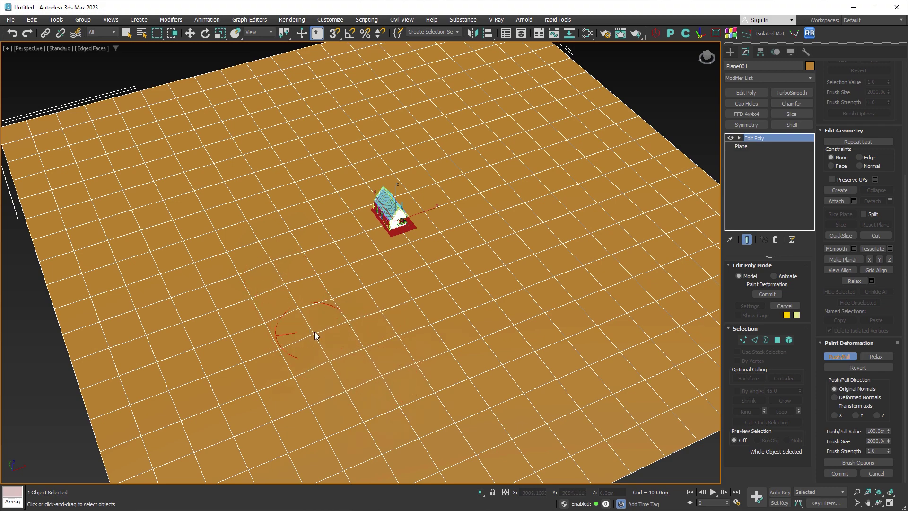
pyautogui.keyDown('alt'); pyautogui.moveTo(387, 355); pyautogui.dragTo(357, 318, button='middle'); pyautogui.keyUp('alt')
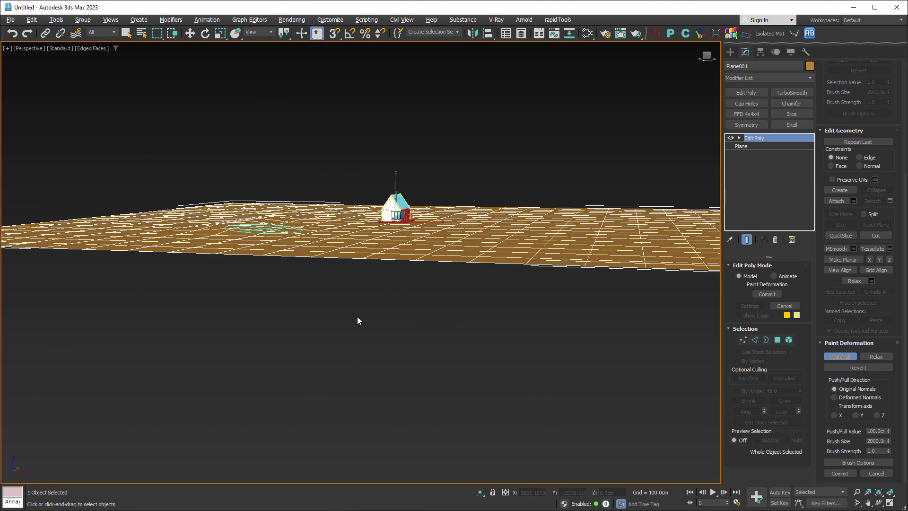
pyautogui.scroll(3, 258, 229)
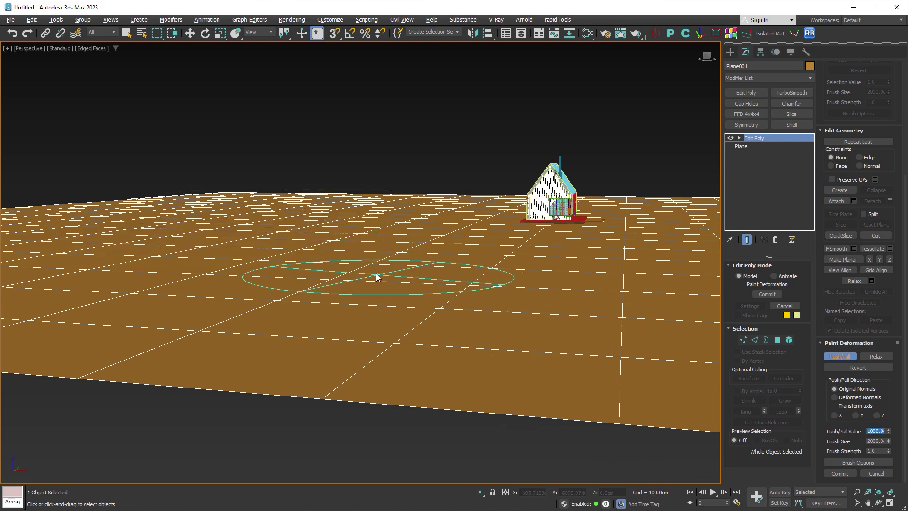
pyautogui.keyDown('alt'); pyautogui.moveTo(376, 274); pyautogui.dragTo(384, 304, button='middle'); pyautogui.keyUp('alt')
pyautogui.moveTo(331, 204)
pyautogui.mouseDown()
pyautogui.moveTo(318, 183)
pyautogui.moveTo(260, 286)
pyautogui.moveTo(133, 365)
pyautogui.moveTo(320, 426)
pyautogui.mouseUp()
pyautogui.scroll(-4, 367, 286)
pyautogui.keyDown('alt'); pyautogui.moveTo(379, 307); pyautogui.dragTo(345, 285); pyautogui.keyUp('alt')
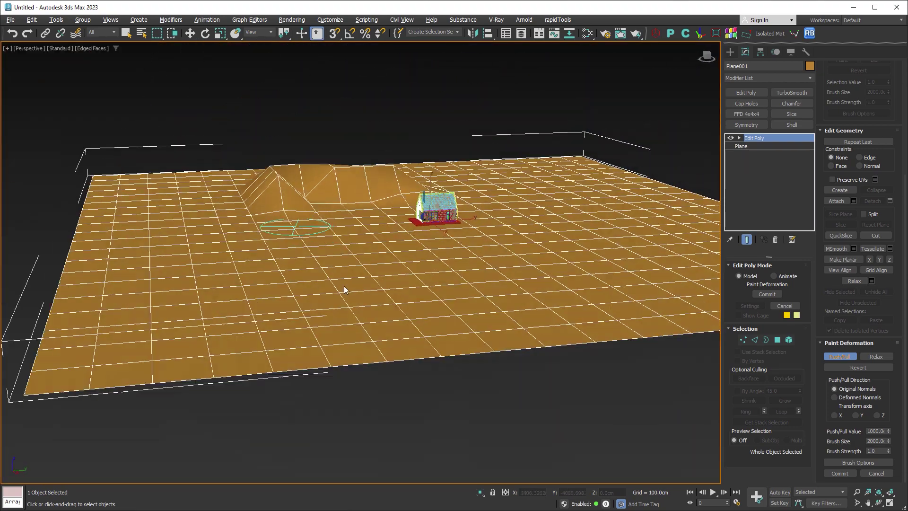
pyautogui.keyDown('alt'); pyautogui.moveTo(344, 286); pyautogui.dragTo(408, 312, button='middle'); pyautogui.keyUp('alt')
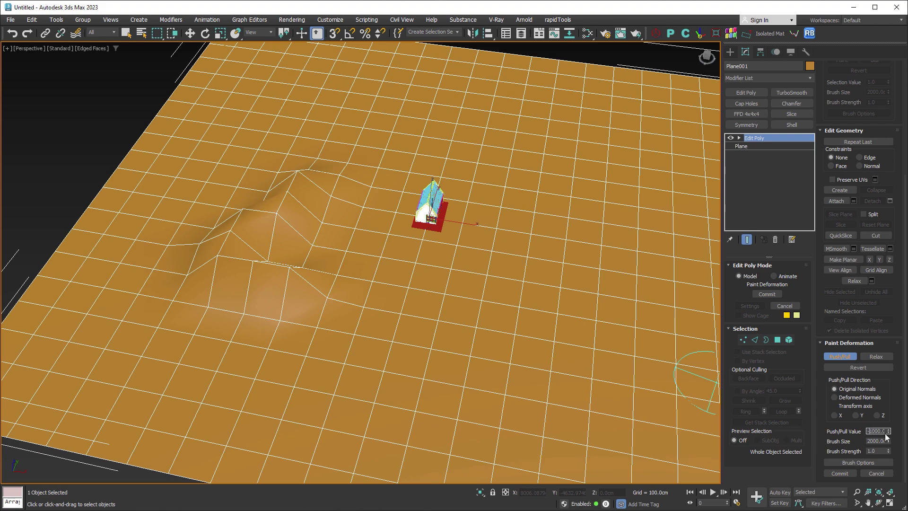
# Set the Push/Pull value to -1000 cm and paint a curved hollow in front of the house and along its other side
pyautogui.press('Return')
pyautogui.moveTo(341, 334)
pyautogui.mouseDown()
pyautogui.moveTo(345, 367)
pyautogui.moveTo(441, 351)
pyautogui.moveTo(563, 304)
pyautogui.moveTo(592, 208)
pyautogui.mouseUp()
pyautogui.moveTo(592, 209)
pyautogui.keyDown('alt'); pyautogui.mouseDown(button='middle')
pyautogui.moveTo(583, 316)
pyautogui.moveTo(586, 308)
pyautogui.moveTo(566, 312)
pyautogui.mouseUp(button='middle'); pyautogui.keyUp('alt')
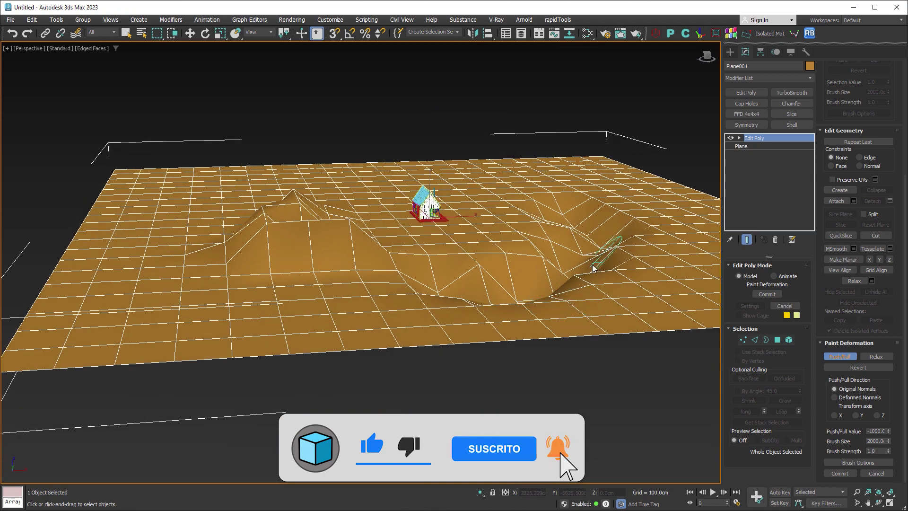
pyautogui.keyDown('alt'); pyautogui.moveTo(591, 267); pyautogui.dragTo(631, 228, button='middle'); pyautogui.keyUp('alt')
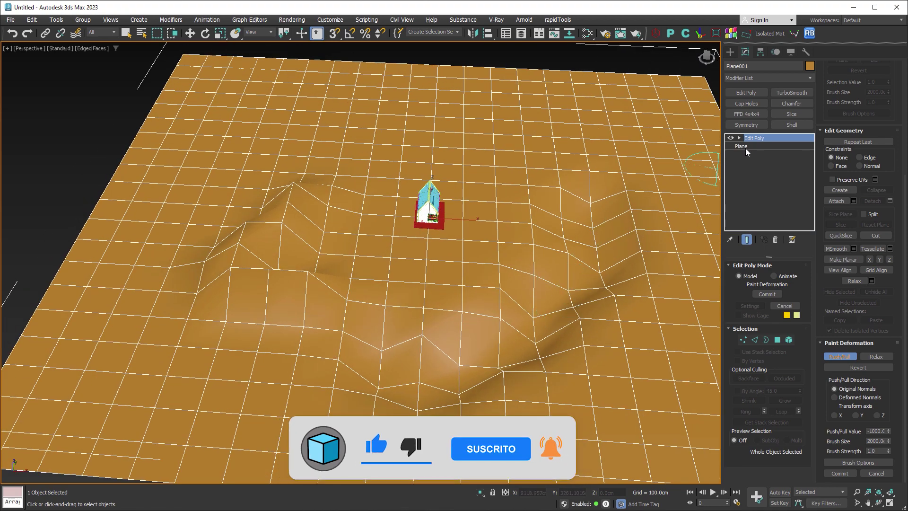
# Set the base plane's length and width segments to 60 each beneath the Edit Poly modifier
pyautogui.click(745, 151)
pyautogui.click(506, 290)
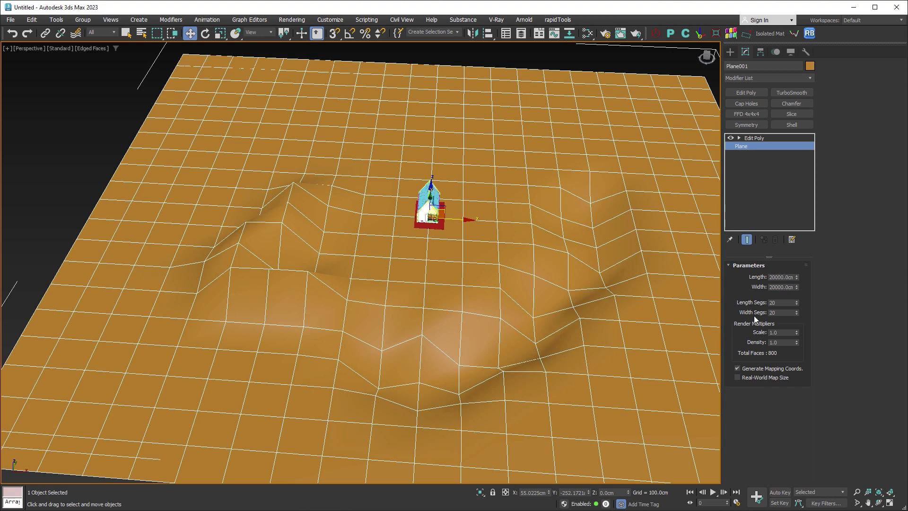
pyautogui.write('60')
pyautogui.press('Tab')
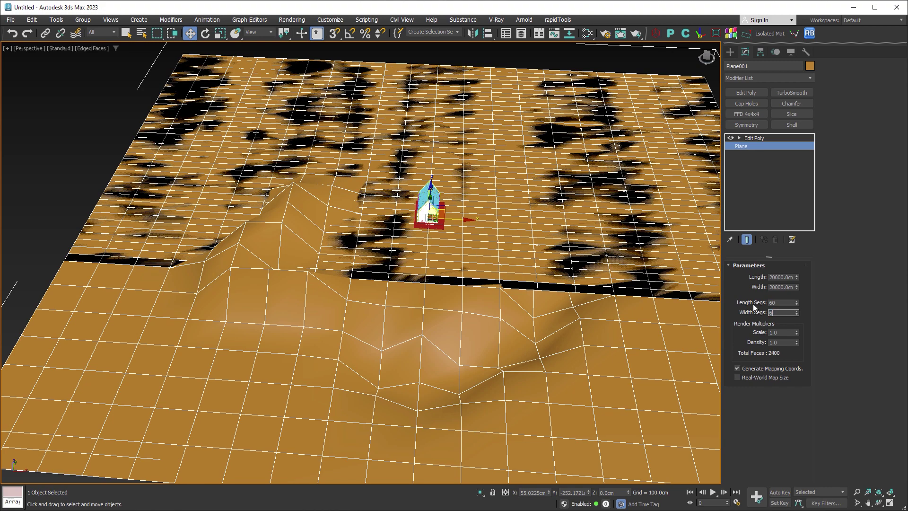
pyautogui.write('60')
pyautogui.press('Return')
# Delete the deformed Edit Poly modifier and add a fresh Edit Poly to the plane
pyautogui.click(755, 138)
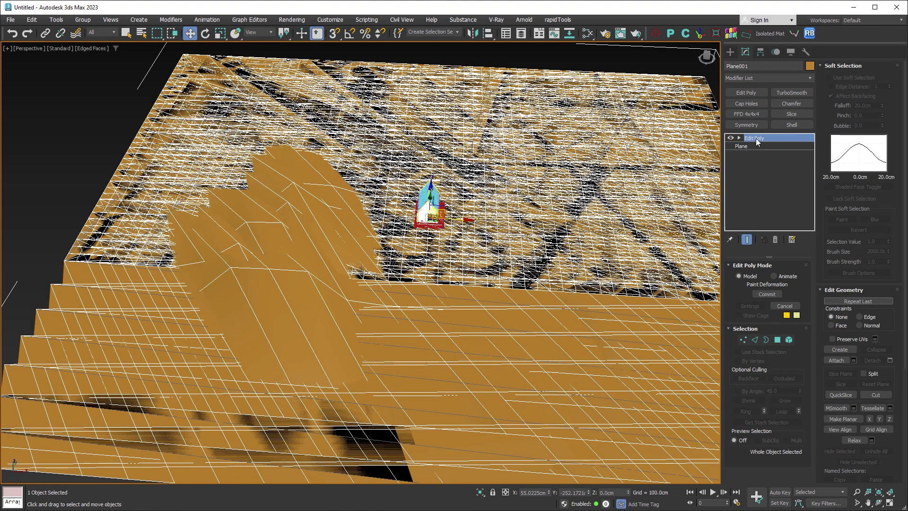
pyautogui.click(775, 240)
pyautogui.click(752, 92)
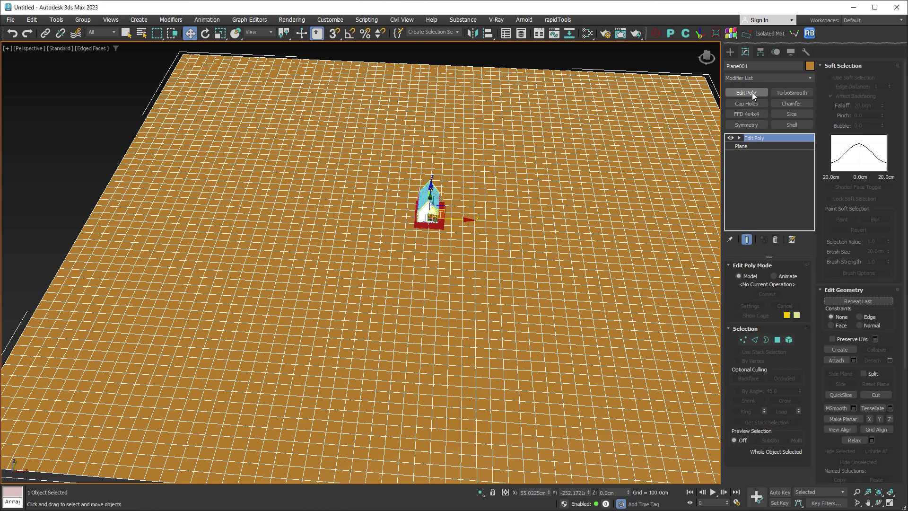
# Activate Push/Pull paint deformation with a brush size of 2000 cm and a Push/Pull value of 500 cm
pyautogui.click(821, 65)
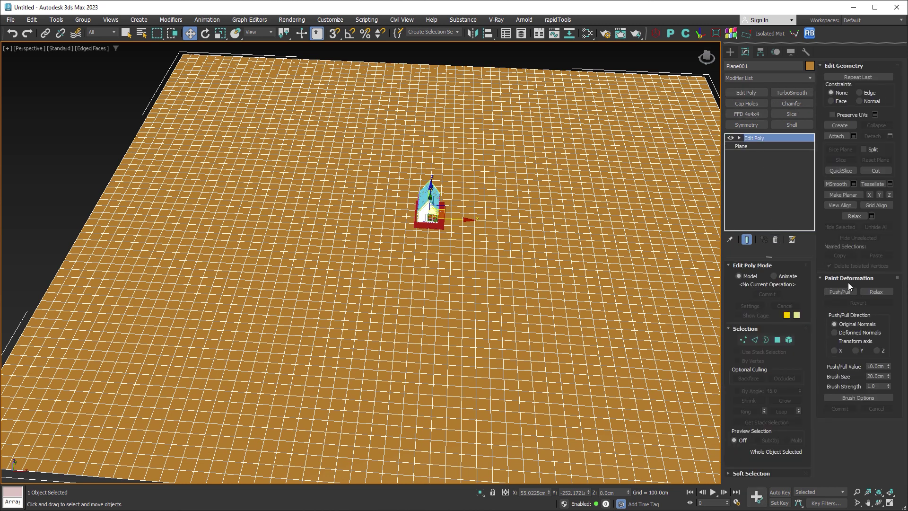
pyautogui.click(839, 291)
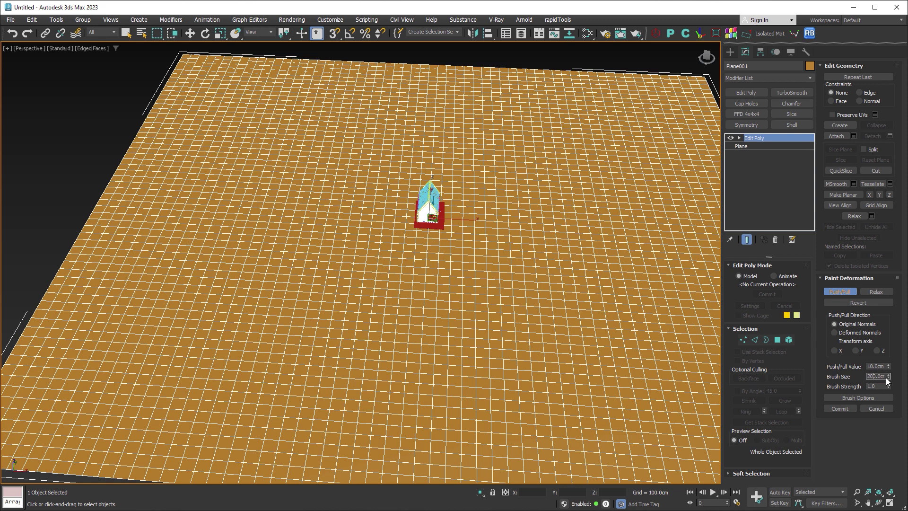
pyautogui.write('0')
pyautogui.press('Return')
pyautogui.click(870, 366)
# Paint a winding band of raised hills along one side of the house toward the plane's front edge
pyautogui.moveTo(331, 204)
pyautogui.mouseDown()
pyautogui.moveTo(319, 191)
pyautogui.moveTo(325, 245)
pyautogui.moveTo(390, 308)
pyautogui.moveTo(298, 286)
pyautogui.moveTo(258, 184)
pyautogui.moveTo(241, 298)
pyautogui.moveTo(354, 353)
pyautogui.moveTo(412, 343)
pyautogui.moveTo(464, 350)
pyautogui.moveTo(506, 399)
pyautogui.moveTo(533, 406)
pyautogui.mouseUp()
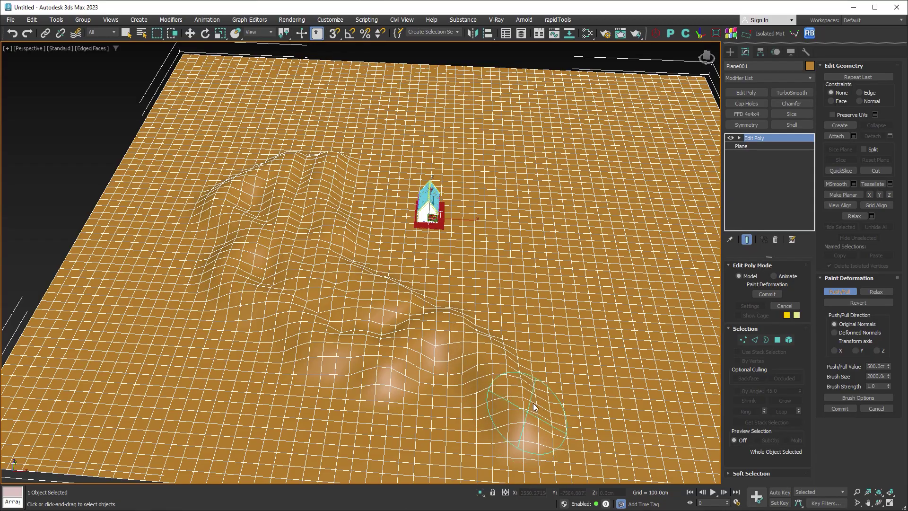
pyautogui.moveTo(534, 405)
pyautogui.keyDown('alt'); pyautogui.mouseDown(button='middle')
pyautogui.moveTo(565, 360)
pyautogui.moveTo(406, 359)
pyautogui.mouseUp(button='middle'); pyautogui.keyUp('alt')
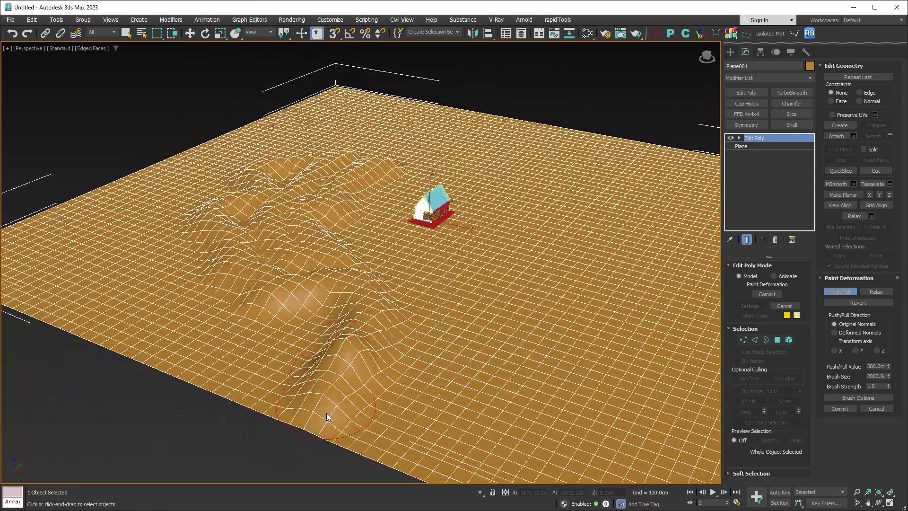
pyautogui.moveTo(326, 412)
pyautogui.mouseDown()
pyautogui.moveTo(314, 353)
pyautogui.moveTo(334, 345)
pyautogui.mouseUp()
# Extend the raised ridge behind the house and down its other side to the plane's front edge
pyautogui.moveTo(501, 245)
pyautogui.keyDown('alt'); pyautogui.mouseDown(button='middle')
pyautogui.moveTo(513, 289)
pyautogui.moveTo(452, 303)
pyautogui.mouseUp(button='middle'); pyautogui.keyUp('alt')
pyautogui.scroll(-3, 452, 303)
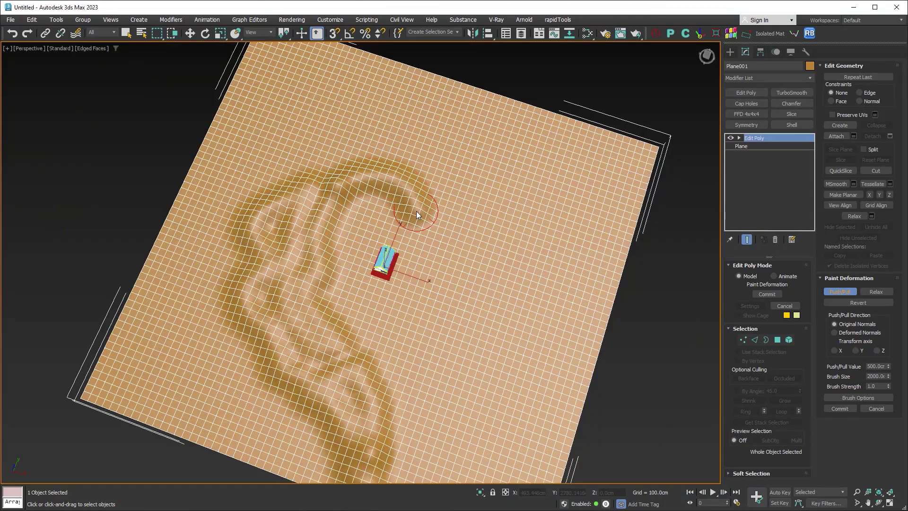
pyautogui.moveTo(416, 215); pyautogui.dragTo(446, 277)
pyautogui.moveTo(447, 347); pyautogui.dragTo(462, 447)
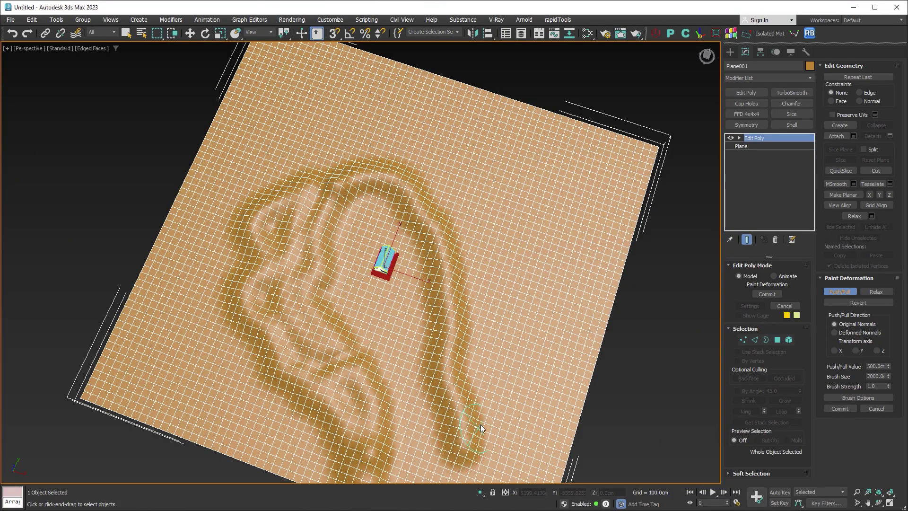
pyautogui.press('space')
pyautogui.moveTo(499, 363); pyautogui.dragTo(500, 266, button='middle')
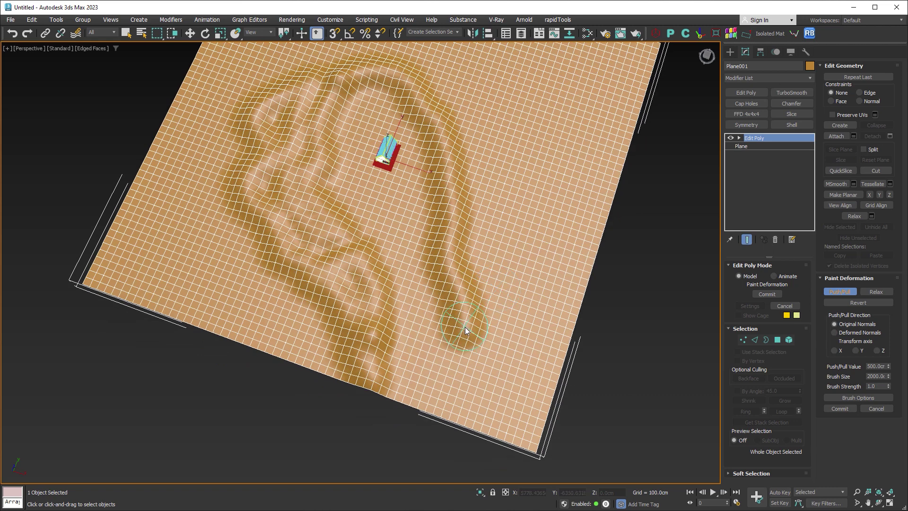
pyautogui.moveTo(465, 328)
pyautogui.mouseDown()
pyautogui.moveTo(470, 420)
pyautogui.moveTo(482, 360)
pyautogui.moveTo(478, 232)
pyautogui.moveTo(454, 105)
pyautogui.moveTo(360, 57)
pyautogui.moveTo(278, 90)
pyautogui.moveTo(248, 121)
pyautogui.moveTo(230, 164)
pyautogui.moveTo(324, 370)
pyautogui.mouseUp()
pyautogui.moveTo(415, 308)
pyautogui.keyDown('alt'); pyautogui.mouseDown(button='middle')
pyautogui.moveTo(511, 324)
pyautogui.moveTo(500, 282)
pyautogui.moveTo(489, 291)
pyautogui.moveTo(506, 301)
pyautogui.mouseUp(button='middle'); pyautogui.keyUp('alt')
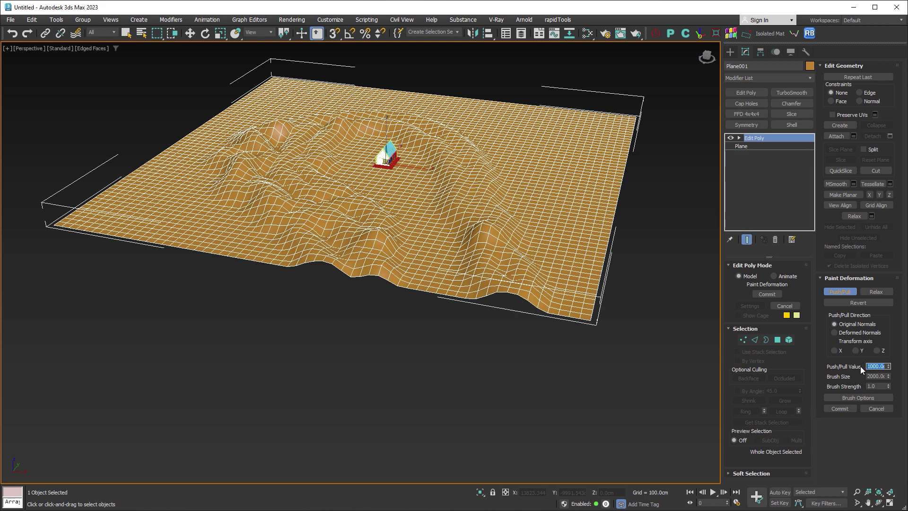
# Paint taller hills around the outside of the existing ridge with a Push/Pull value of 1000 cm
pyautogui.moveTo(259, 260); pyautogui.dragTo(237, 235)
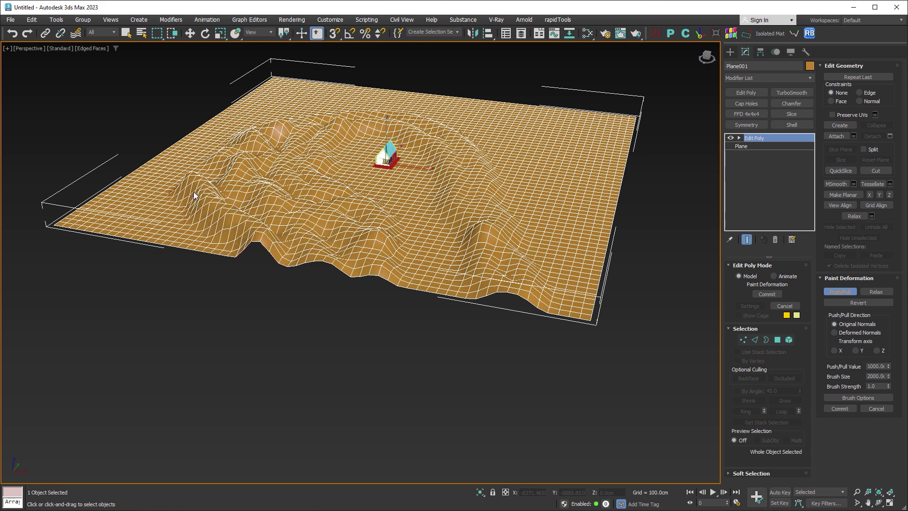
pyautogui.moveTo(194, 192)
pyautogui.mouseDown()
pyautogui.moveTo(221, 132)
pyautogui.moveTo(264, 108)
pyautogui.moveTo(442, 102)
pyautogui.moveTo(483, 135)
pyautogui.mouseUp()
pyautogui.moveTo(511, 179); pyautogui.dragTo(536, 236)
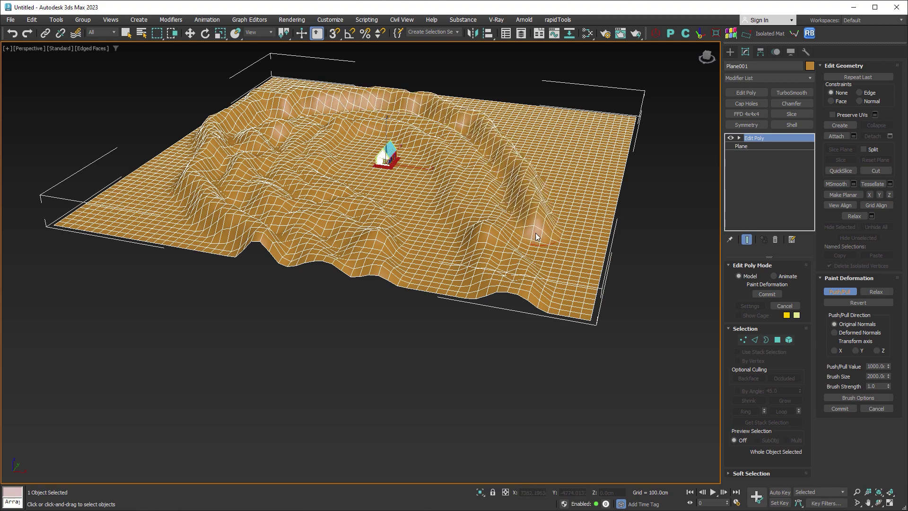
pyautogui.moveTo(552, 277)
pyautogui.keyDown('alt'); pyautogui.mouseDown(button='middle')
pyautogui.moveTo(543, 222)
pyautogui.moveTo(541, 270)
pyautogui.mouseUp(button='middle'); pyautogui.keyUp('alt')
pyautogui.moveTo(537, 279); pyautogui.dragTo(517, 245)
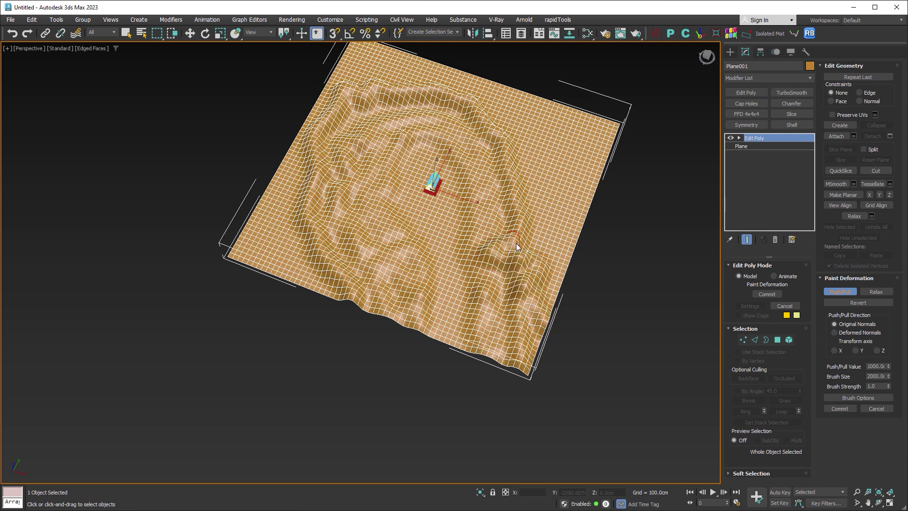
# Paint another raised ridge behind the house and down both sides to fill out the outer terrain
pyautogui.moveTo(526, 175)
pyautogui.mouseDown()
pyautogui.moveTo(508, 101)
pyautogui.moveTo(419, 71)
pyautogui.moveTo(333, 81)
pyautogui.moveTo(322, 168)
pyautogui.mouseUp()
pyautogui.moveTo(336, 211); pyautogui.dragTo(306, 235)
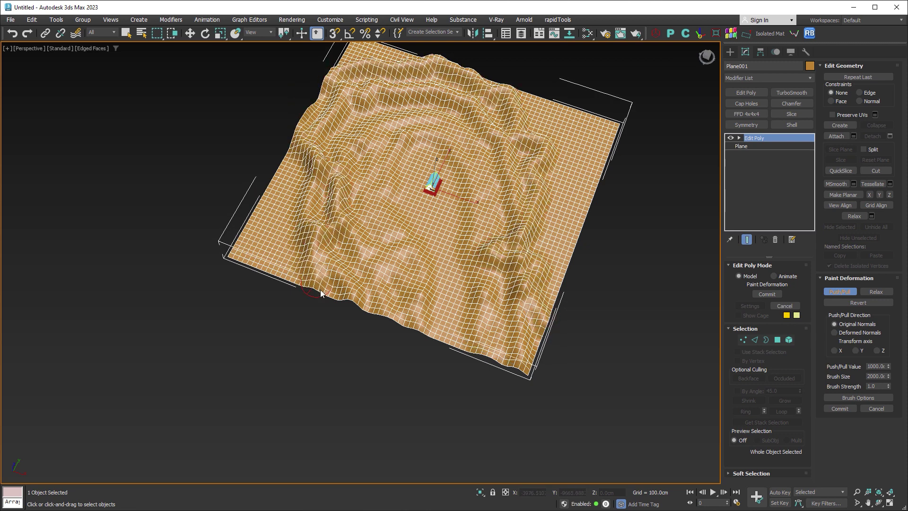
pyautogui.moveTo(320, 293); pyautogui.dragTo(283, 241)
pyautogui.keyDown('alt'); pyautogui.moveTo(287, 163); pyautogui.dragTo(403, 201, button='middle'); pyautogui.keyUp('alt')
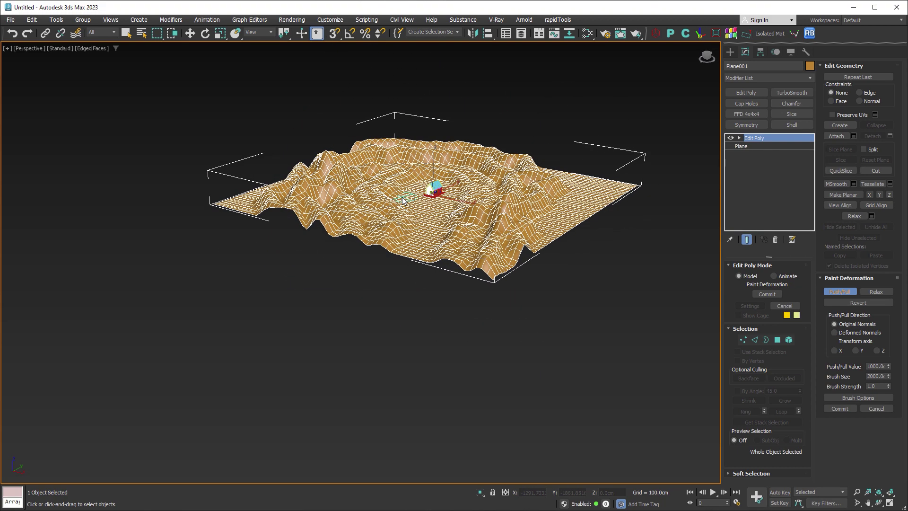
# Finish painting, convert the sculpted plane to an Editable Poly and hide its selection brackets
pyautogui.press('w')
pyautogui.rightClick(447, 208)
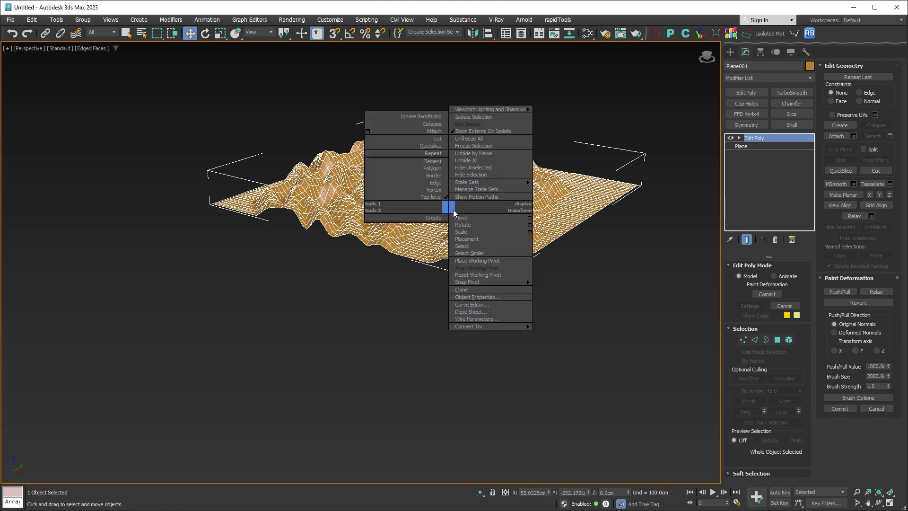
pyautogui.moveTo(515, 326)
pyautogui.click(579, 333)
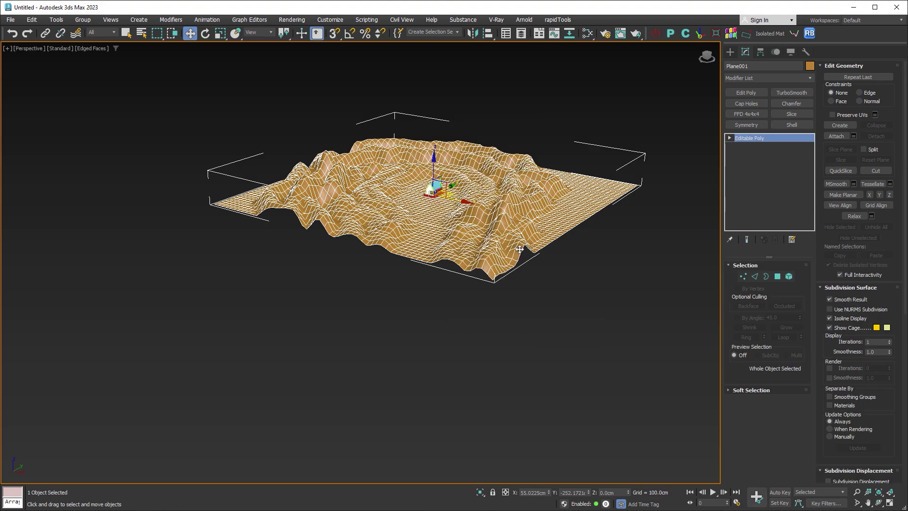
pyautogui.press('j')
pyautogui.scroll(10, 471, 213)
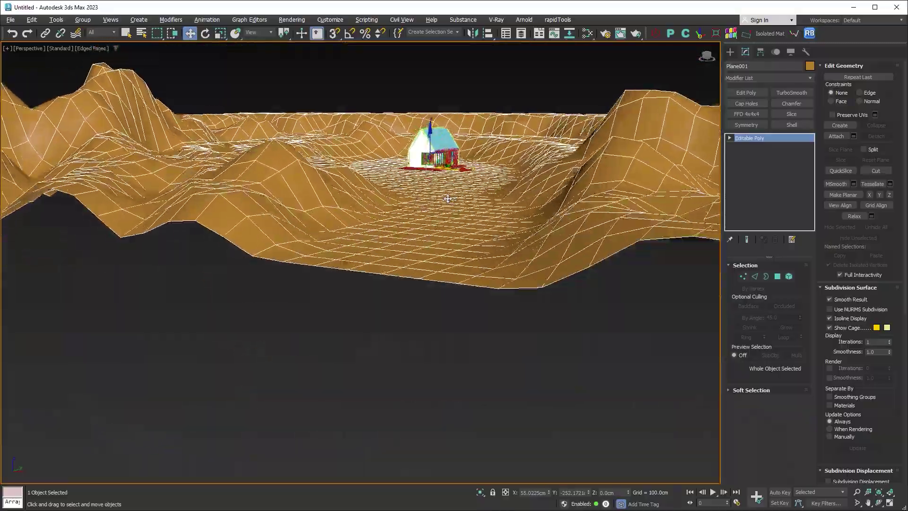
# Try to flatten the terrain by scaling it down vertically, and undo the scaling
pyautogui.keyDown('alt'); pyautogui.moveTo(448, 199); pyautogui.dragTo(466, 239, button='middle'); pyautogui.keyUp('alt')
pyautogui.scroll(-5, 466, 239)
pyautogui.click(221, 34)
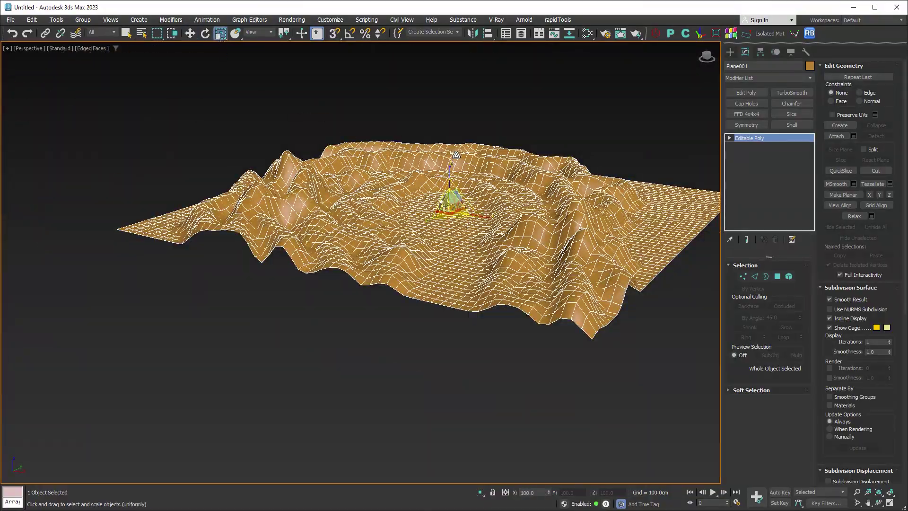
pyautogui.scroll(3, 458, 170)
pyautogui.moveTo(445, 188); pyautogui.dragTo(435, 269)
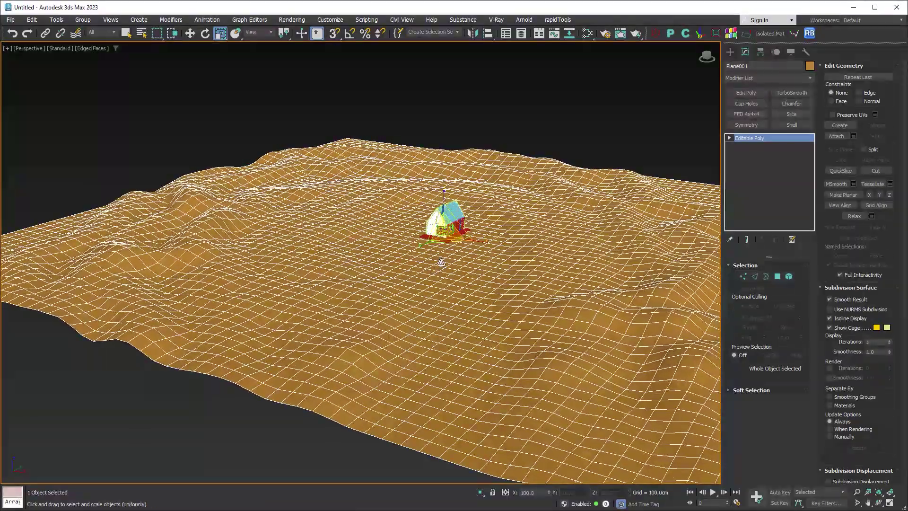
pyautogui.hotkey('ctrl', 'z')
# Add an Edit Poly modifier to the terrain and scale its height down to about 34.5%
pyautogui.click(746, 94)
pyautogui.moveTo(444, 198); pyautogui.dragTo(458, 290)
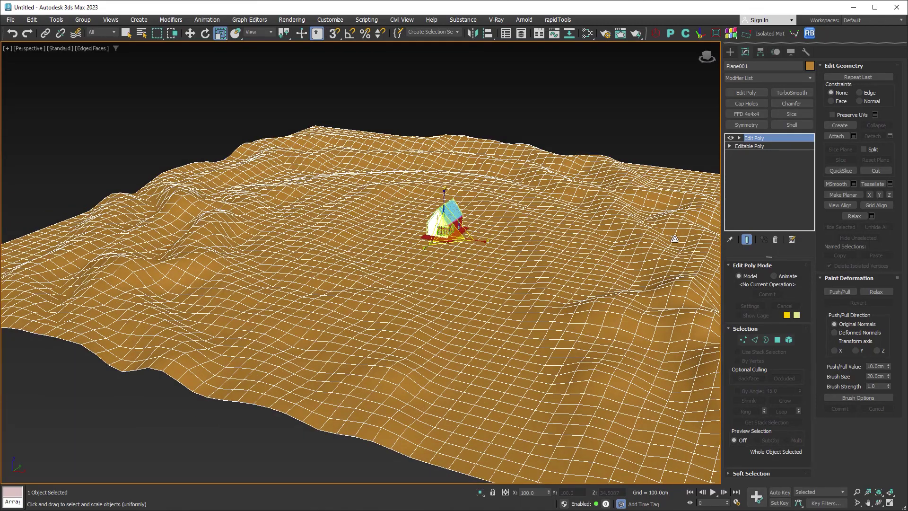
# Add a Noise modifier with a Z strength of 20 cm, Fractal enabled and seed 199
pyautogui.click(809, 78)
pyautogui.press('n')
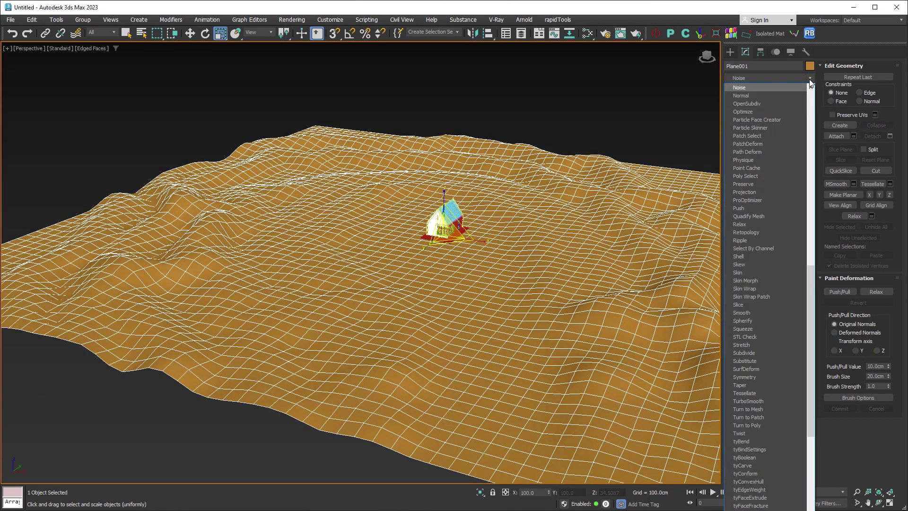
pyautogui.press('Return')
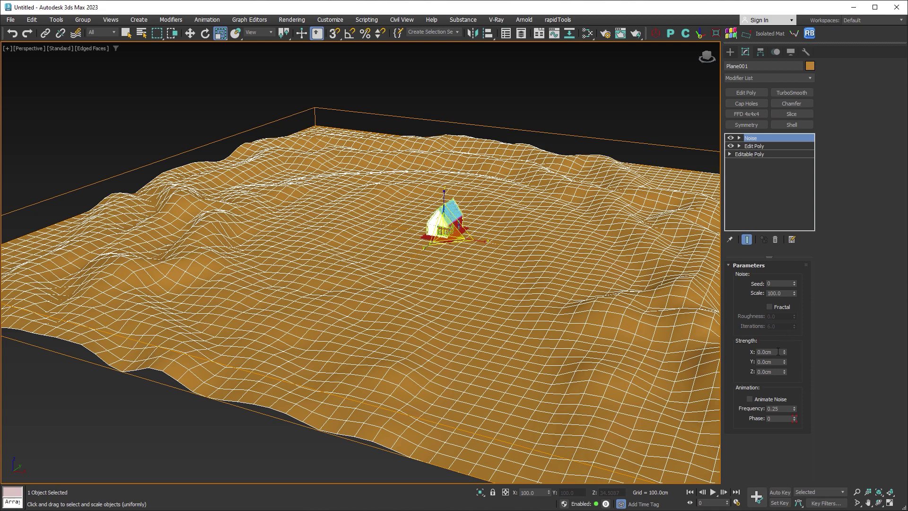
pyautogui.write('20')
pyautogui.press('Return')
pyautogui.moveTo(794, 285); pyautogui.dragTo(787, 190)
pyautogui.scroll(5, 439, 261)
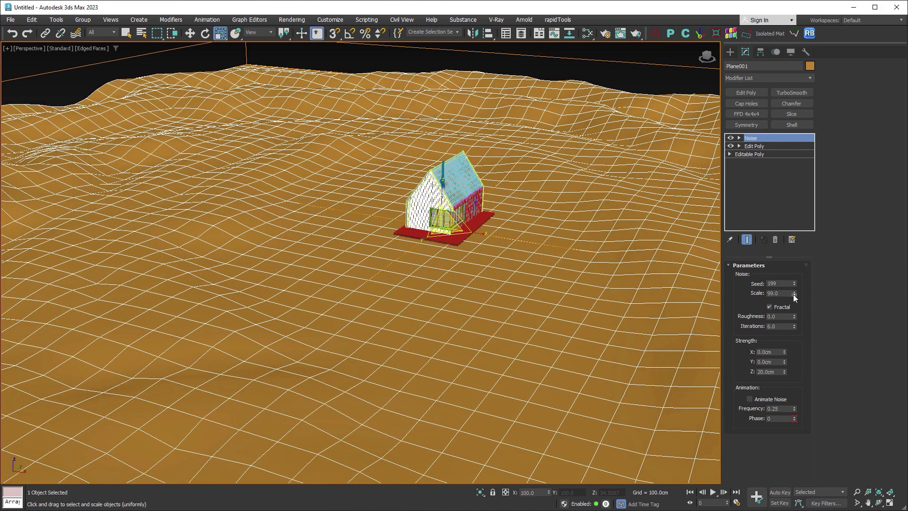
# Adjust the Noise modifier to scale 38, Z strength 33.4 cm and seed 171
pyautogui.moveTo(794, 294)
pyautogui.mouseDown()
pyautogui.moveTo(789, 356)
pyautogui.moveTo(794, 345)
pyautogui.mouseUp()
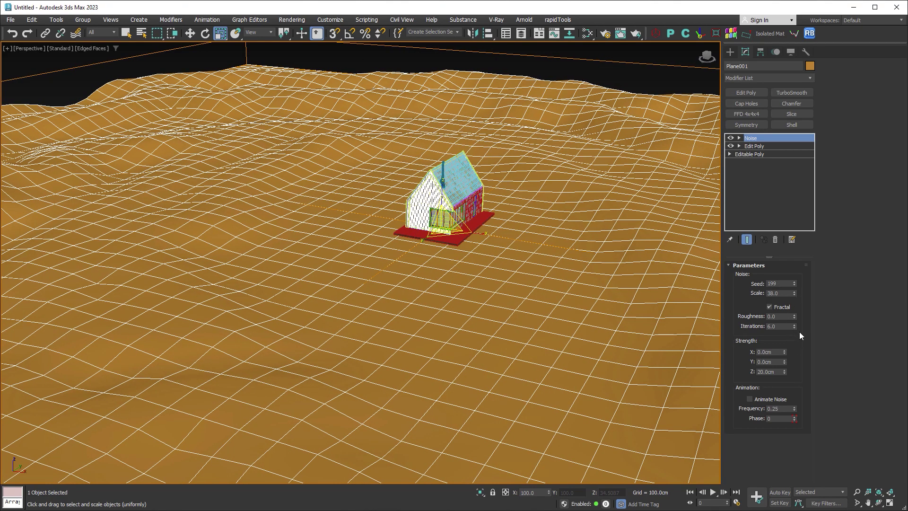
pyautogui.moveTo(785, 372); pyautogui.dragTo(781, 339)
pyautogui.moveTo(795, 283); pyautogui.dragTo(793, 294)
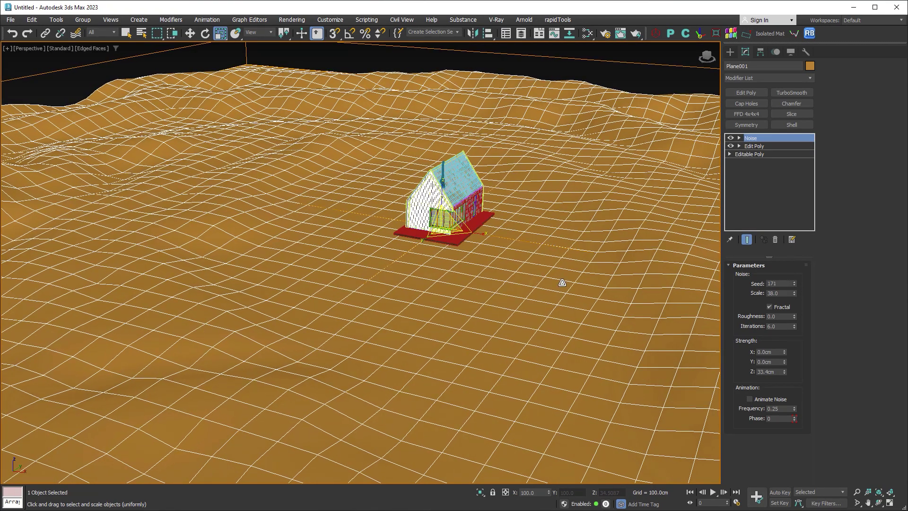
pyautogui.keyDown('alt'); pyautogui.moveTo(561, 282); pyautogui.dragTo(490, 310, button='middle'); pyautogui.keyUp('alt')
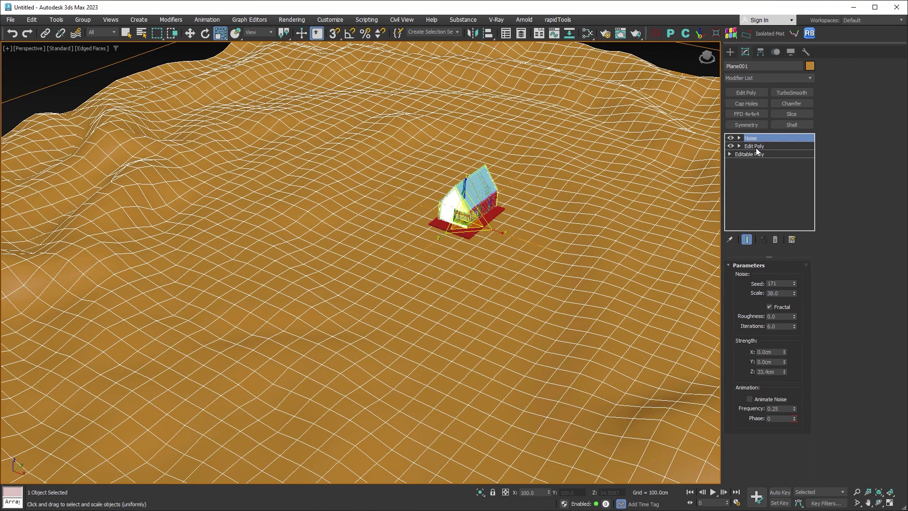
# Insert a TurboSmooth modifier between Edit Poly and Noise, and hide the edge display in the viewport
pyautogui.click(756, 146)
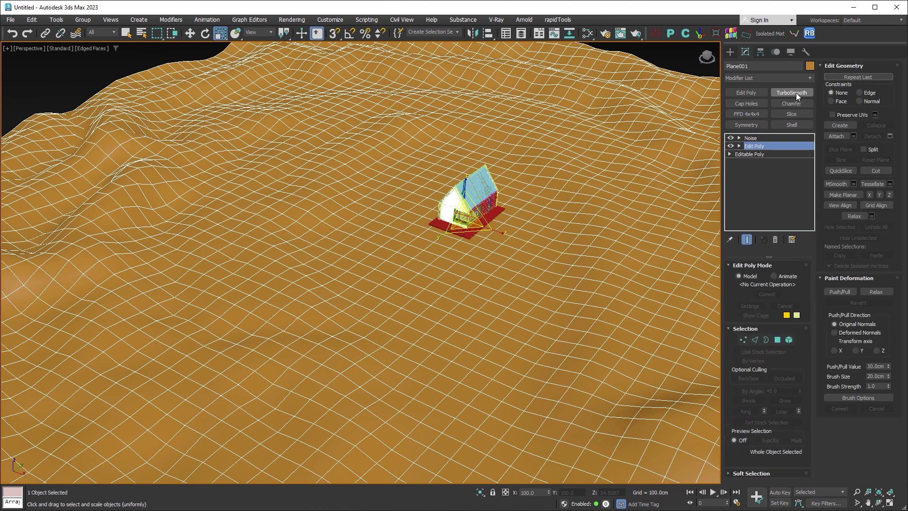
pyautogui.click(796, 93)
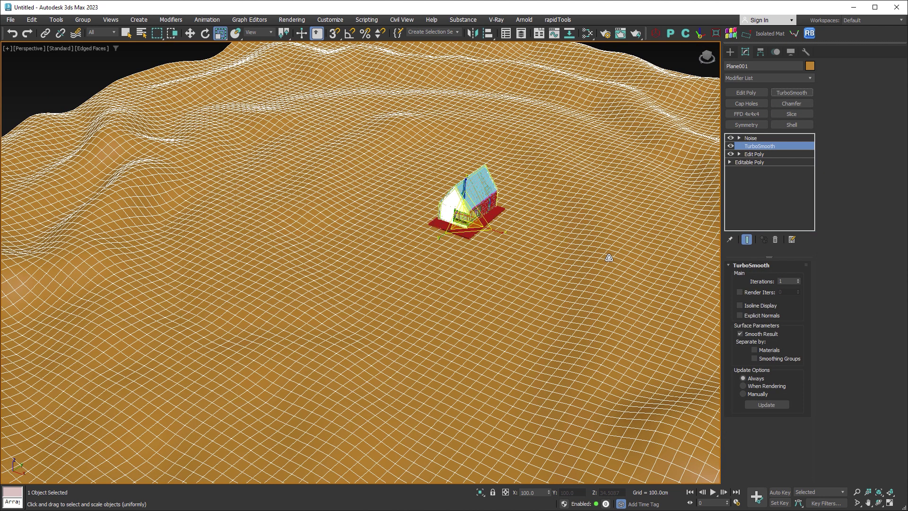
pyautogui.press('F4')
# Roughen the terrain by setting the Noise scale to about 19.04 and the Z strength to 215.43 cm
pyautogui.click(748, 139)
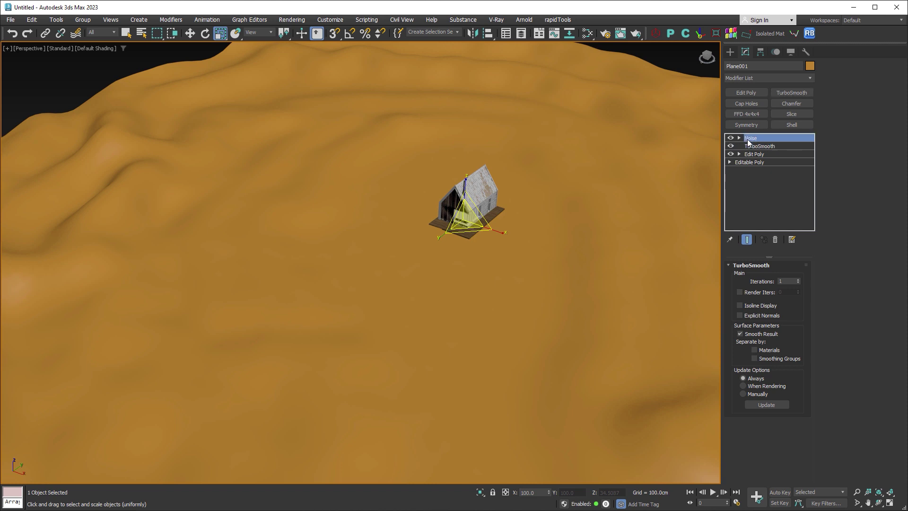
pyautogui.keyDown('alt'); pyautogui.moveTo(562, 271); pyautogui.dragTo(570, 250, button='middle'); pyautogui.keyUp('alt')
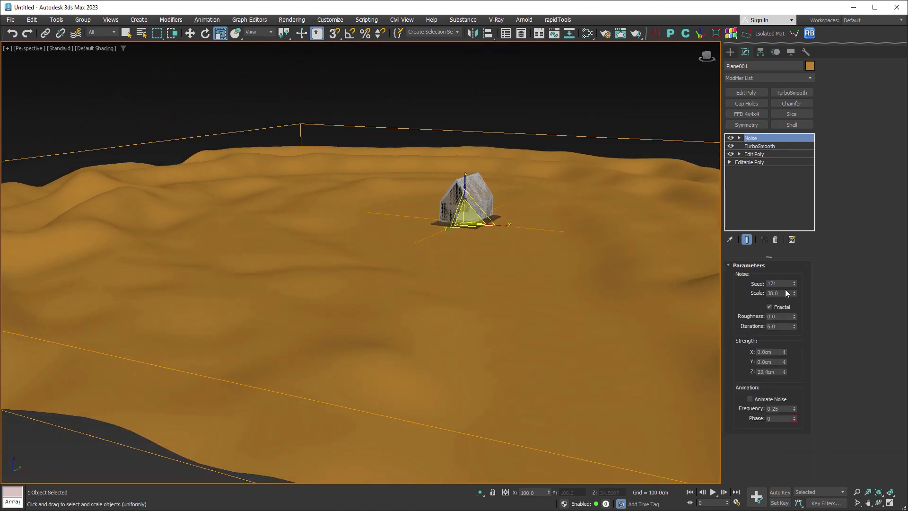
pyautogui.moveTo(794, 295); pyautogui.dragTo(793, 313)
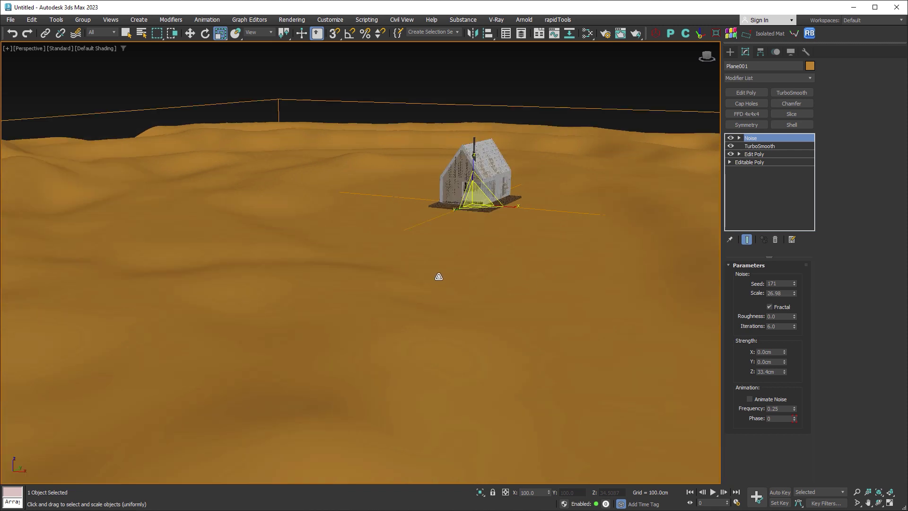
pyautogui.scroll(3, 437, 276)
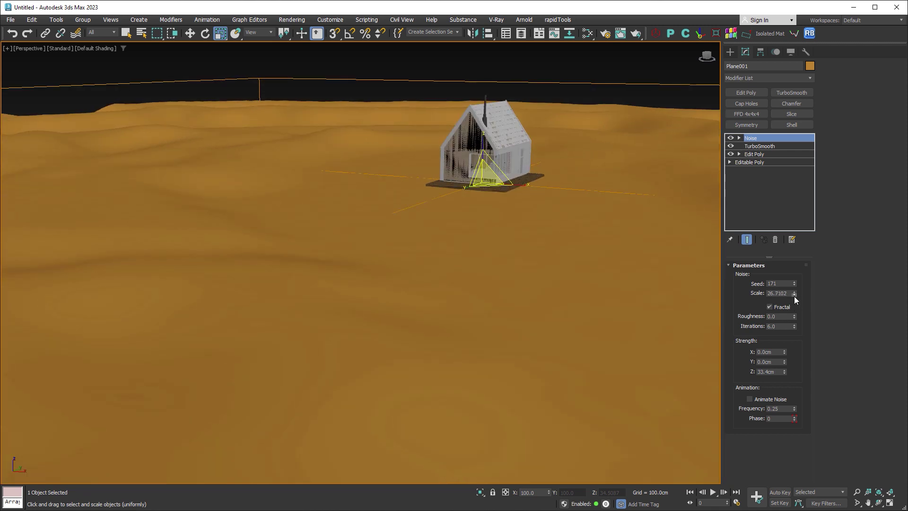
pyautogui.moveTo(794, 294); pyautogui.dragTo(793, 303)
pyautogui.moveTo(784, 370); pyautogui.dragTo(762, 114)
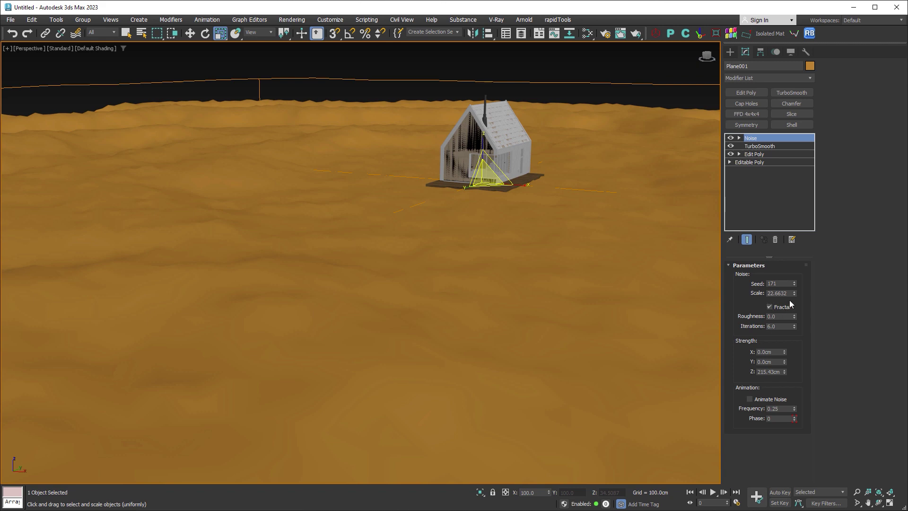
pyautogui.moveTo(794, 293); pyautogui.dragTo(793, 298)
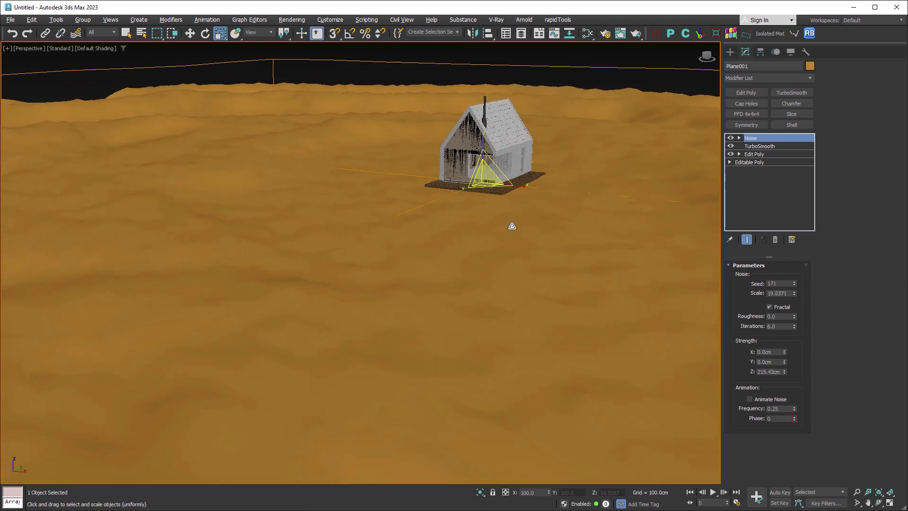
# Examine the terrain's relief from several angles and its mesh density near the house with edges displayed again
pyautogui.moveTo(511, 225)
pyautogui.keyDown('alt'); pyautogui.mouseDown(button='middle')
pyautogui.moveTo(522, 238)
pyautogui.moveTo(496, 226)
pyautogui.mouseUp(button='middle'); pyautogui.keyUp('alt')
pyautogui.scroll(-5, 522, 238)
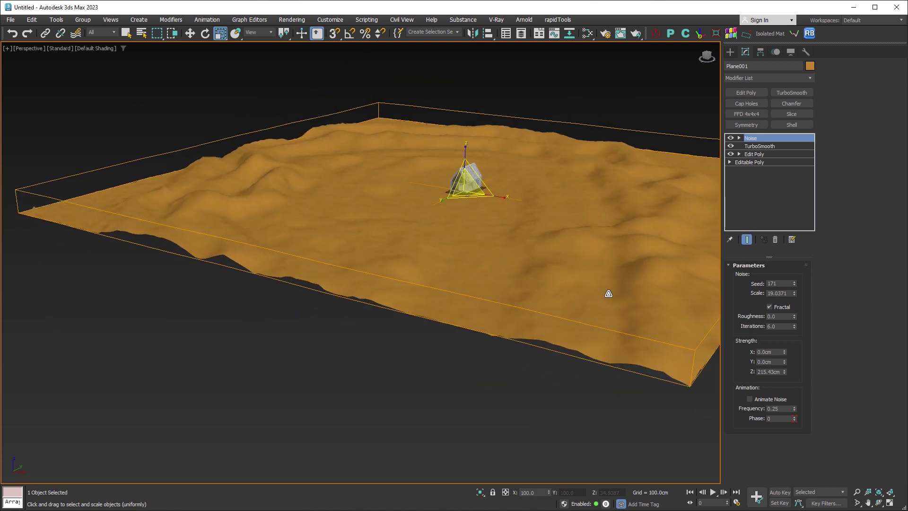
pyautogui.keyDown('alt'); pyautogui.moveTo(452, 221); pyautogui.dragTo(456, 252, button='middle'); pyautogui.keyUp('alt')
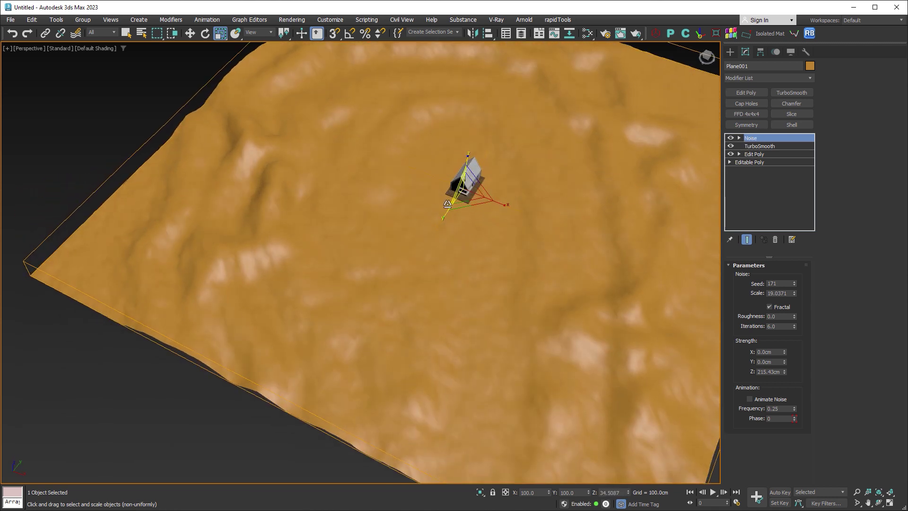
pyautogui.press('F4')
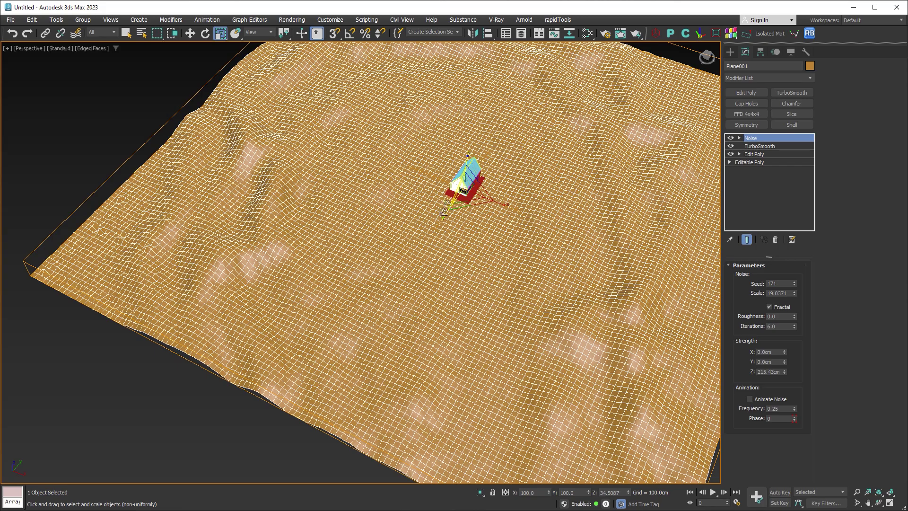
pyautogui.moveTo(462, 237)
pyautogui.keyDown('alt'); pyautogui.mouseDown(button='middle')
pyautogui.moveTo(480, 279)
pyautogui.moveTo(473, 276)
pyautogui.mouseUp(button='middle'); pyautogui.keyUp('alt')
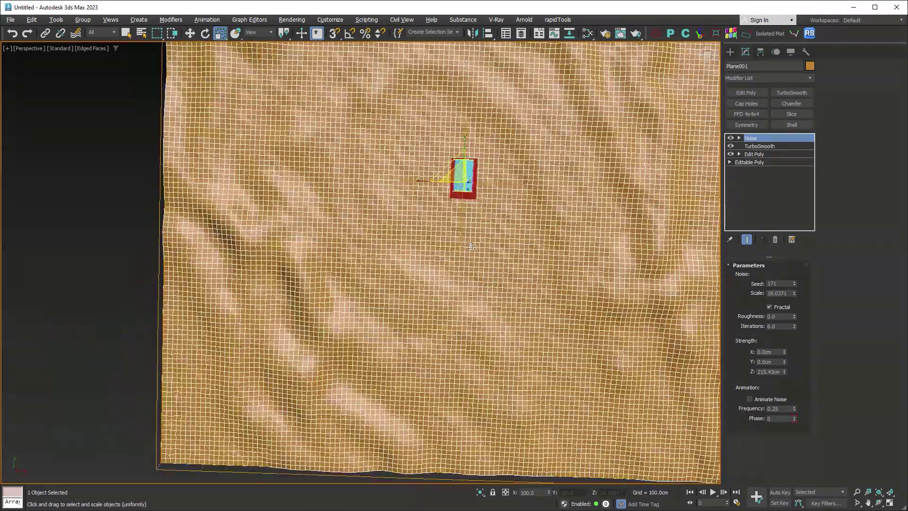
pyautogui.scroll(3, 464, 209)
pyautogui.scroll(1, 478, 210)
pyautogui.moveTo(484, 228); pyautogui.dragTo(444, 223, button='middle')
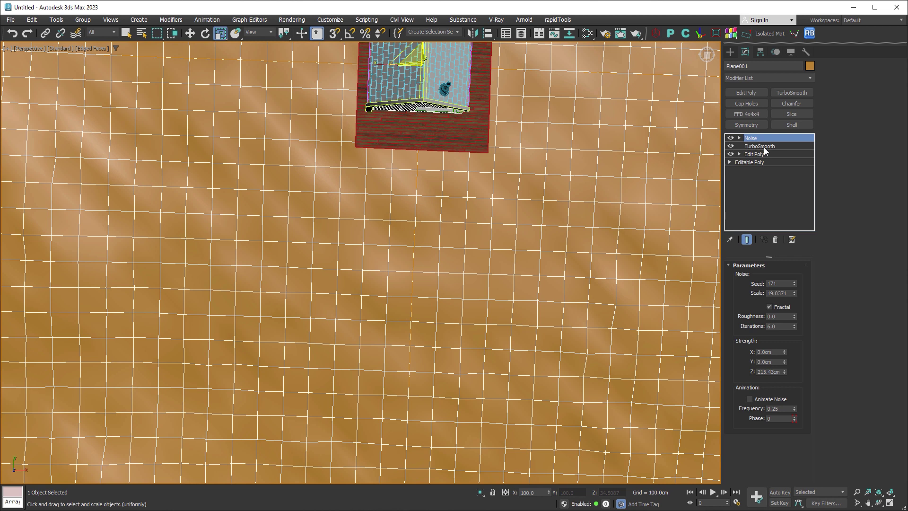
# Insert an Edit Poly modifier between TurboSmooth and Noise and enter its Polygon level
pyautogui.click(760, 146)
pyautogui.click(747, 94)
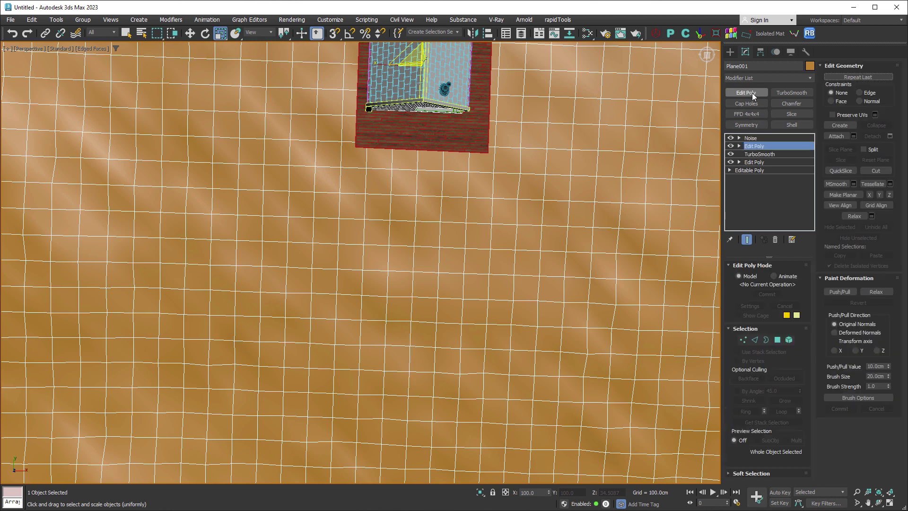
pyautogui.click(777, 341)
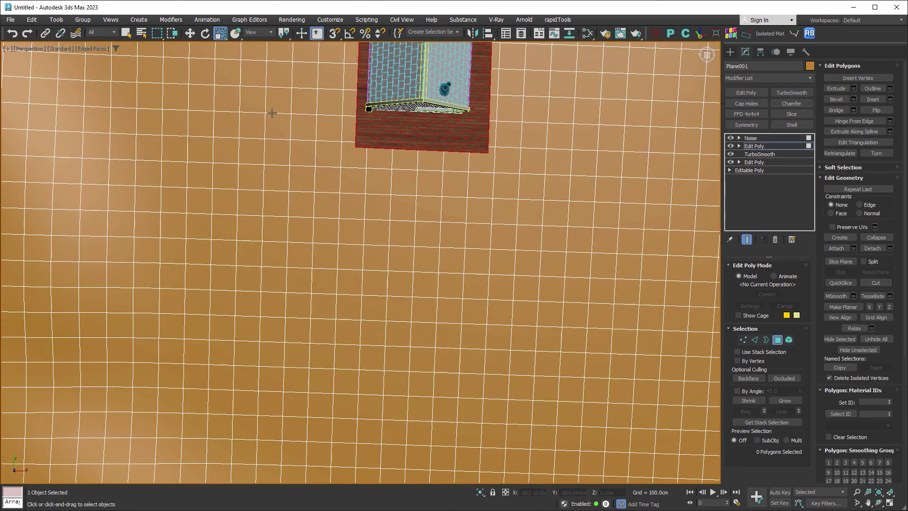
# Lasso-select a square patch of four by four terrain polygons just in front of the house's deck
pyautogui.press('q')
pyautogui.moveTo(157, 33); pyautogui.dragTo(160, 95)
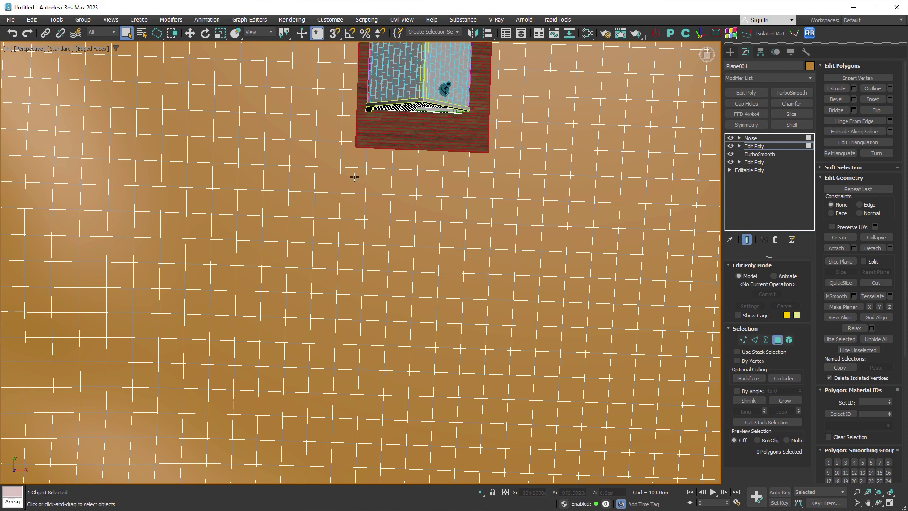
pyautogui.moveTo(354, 177); pyautogui.dragTo(415, 182)
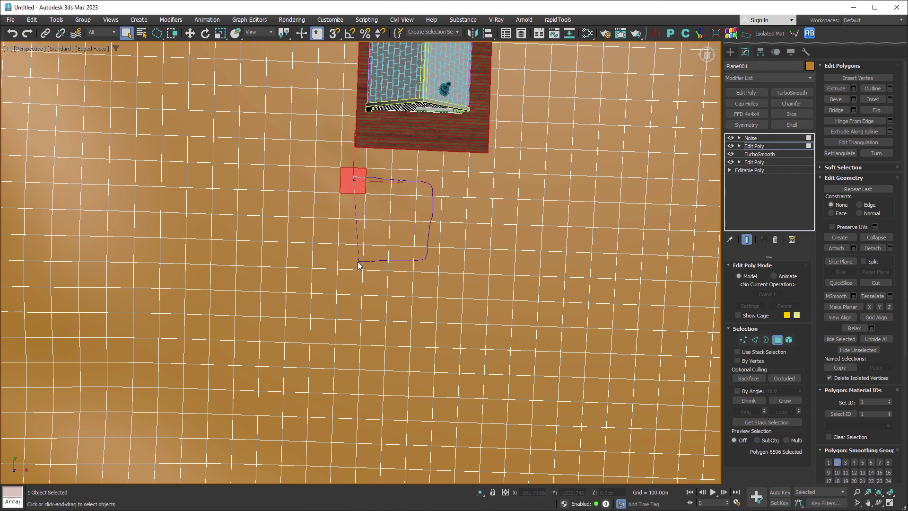
pyautogui.moveTo(358, 263); pyautogui.dragTo(356, 262)
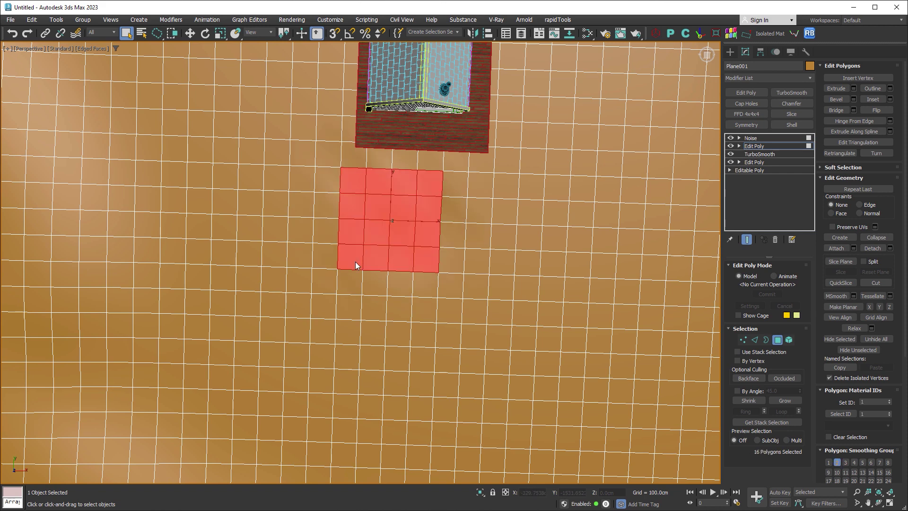
# Add a MeshSmooth modifier between Edit Poly and Noise and restrict it to the selected ground patch instead of the whole mesh
pyautogui.click(809, 79)
pyautogui.write('mes')
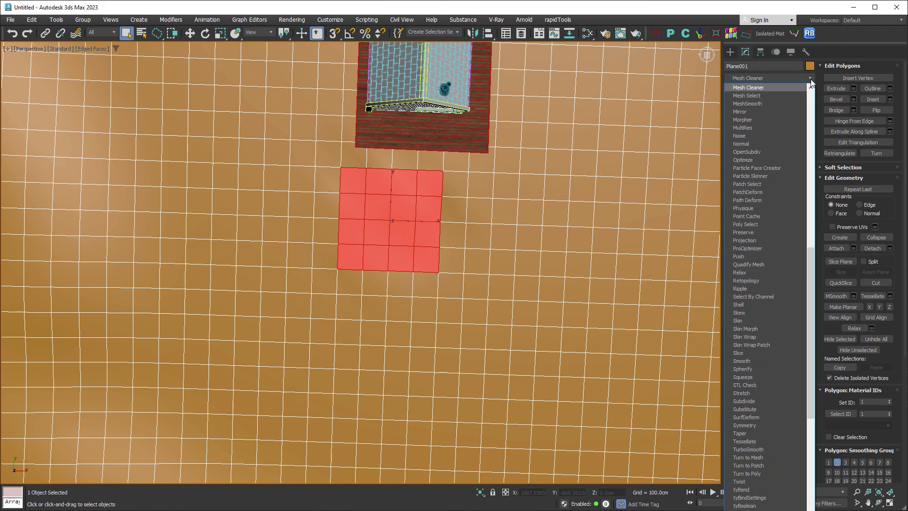
pyautogui.click(761, 104)
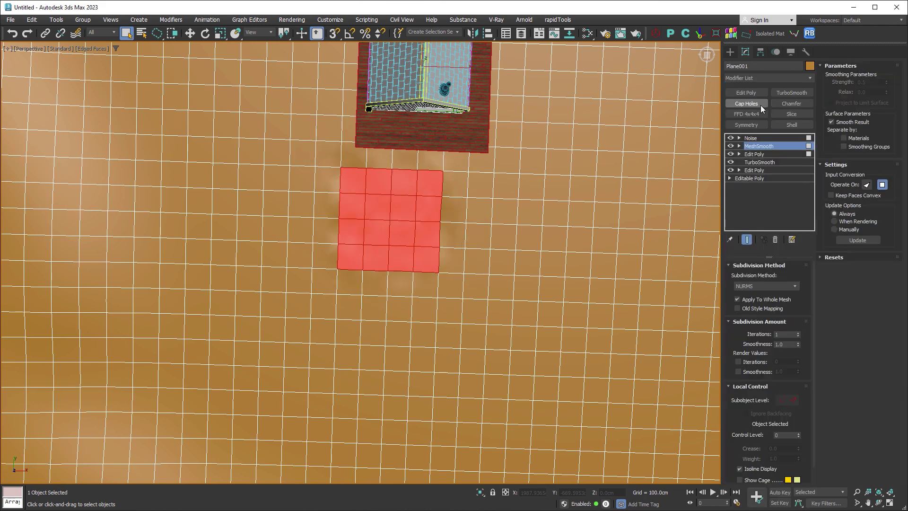
pyautogui.click(736, 299)
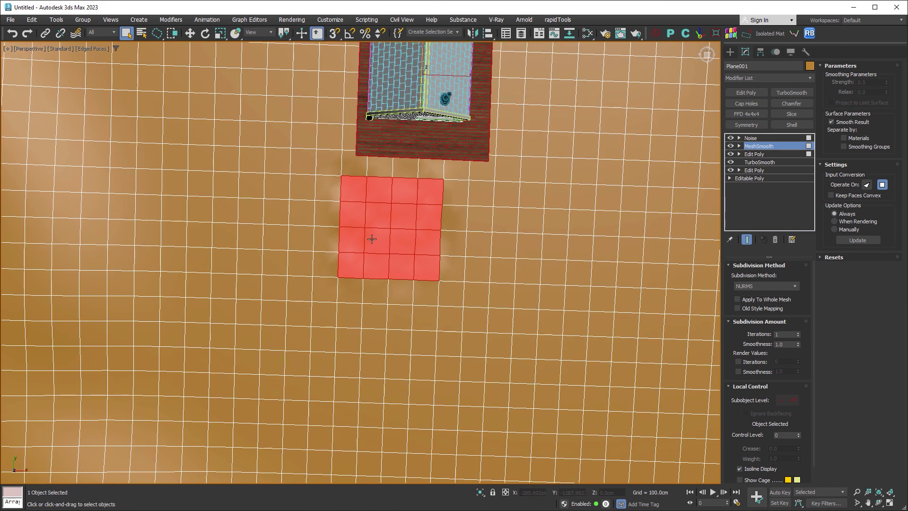
# Set the MeshSmooth subdivision method to Quad Output and turn off Isoline Display
pyautogui.click(758, 289)
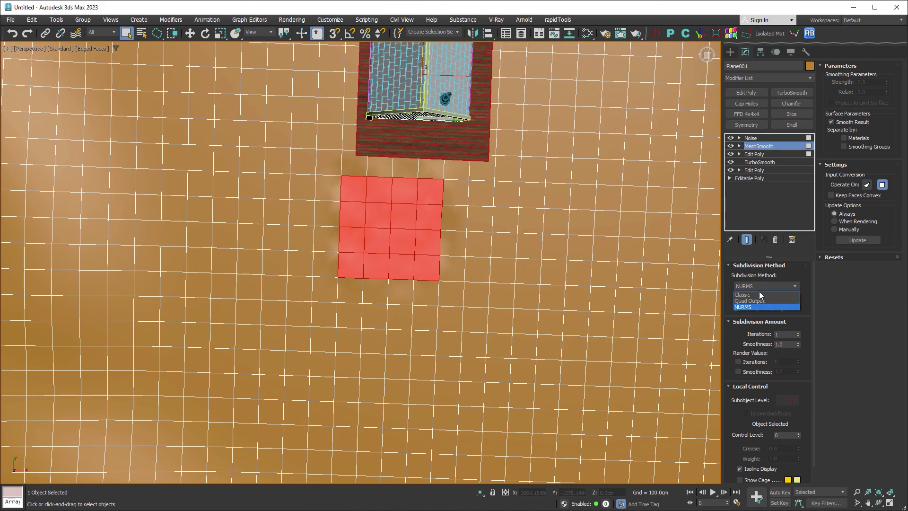
pyautogui.click(754, 306)
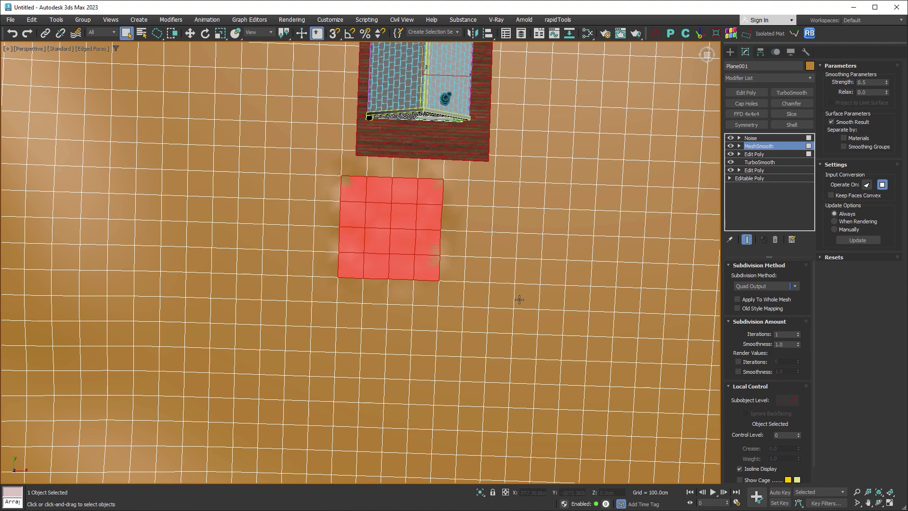
pyautogui.moveTo(519, 300)
pyautogui.keyDown('alt'); pyautogui.mouseDown(button='middle')
pyautogui.moveTo(531, 279)
pyautogui.moveTo(519, 258)
pyautogui.mouseUp(button='middle'); pyautogui.keyUp('alt')
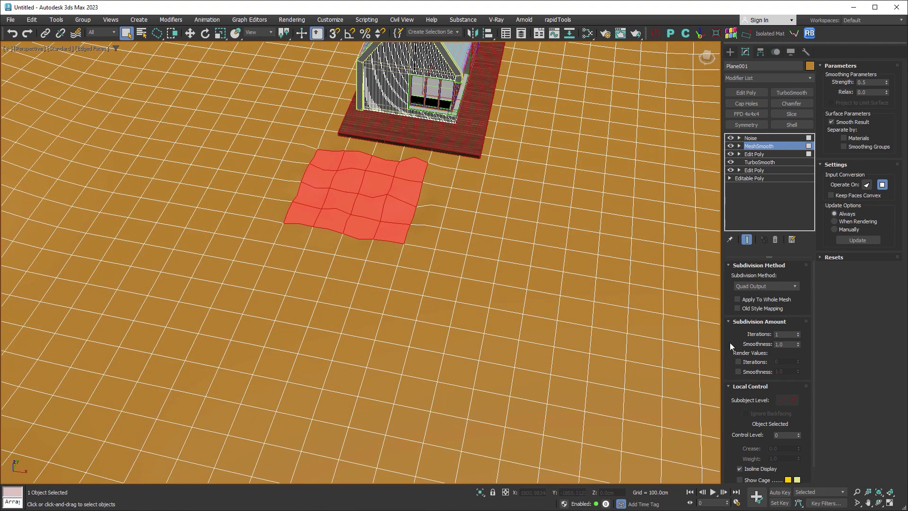
pyautogui.click(750, 470)
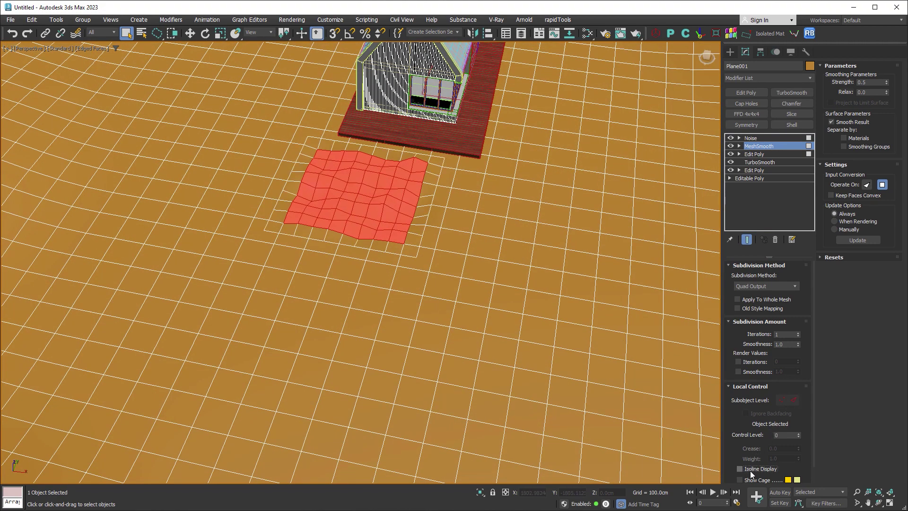
# Try 3 MeshSmooth iterations on the patch and return the value to 1
pyautogui.click(798, 336)
pyautogui.click(799, 333)
pyautogui.click(799, 333)
pyautogui.click(799, 333)
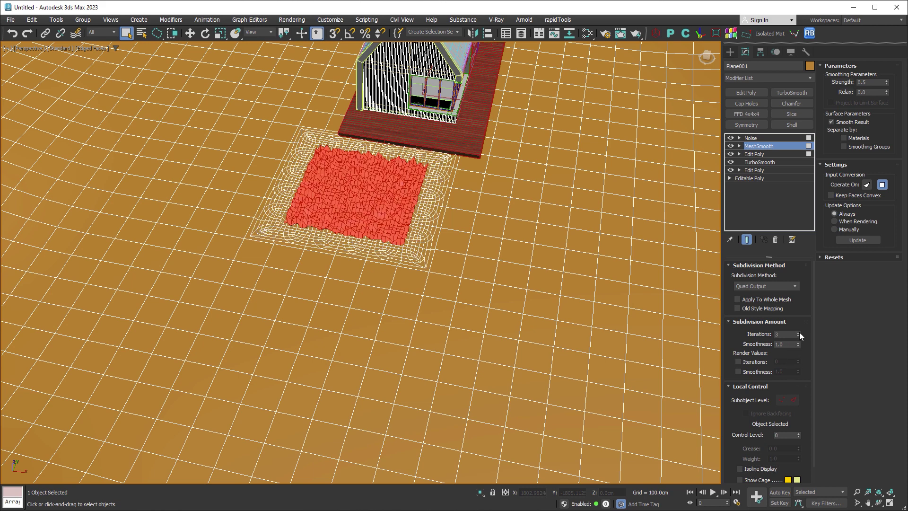
pyautogui.click(798, 337)
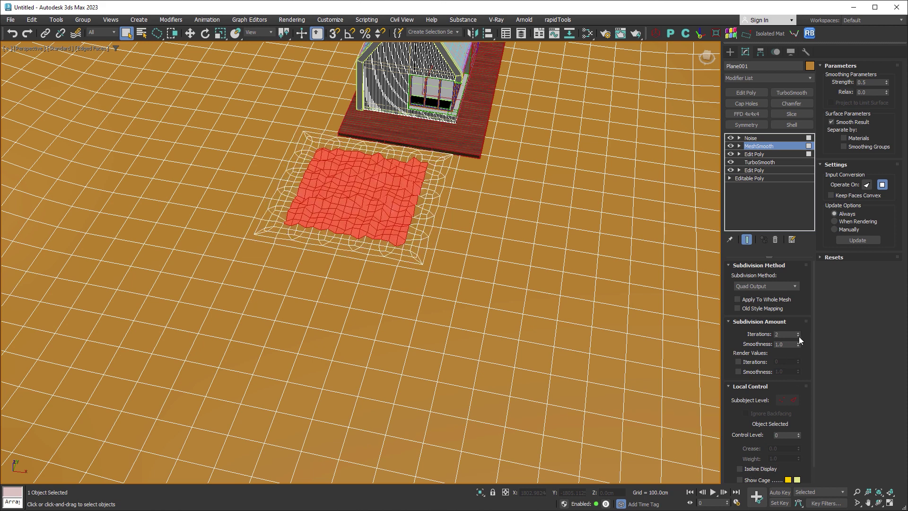
pyautogui.click(799, 337)
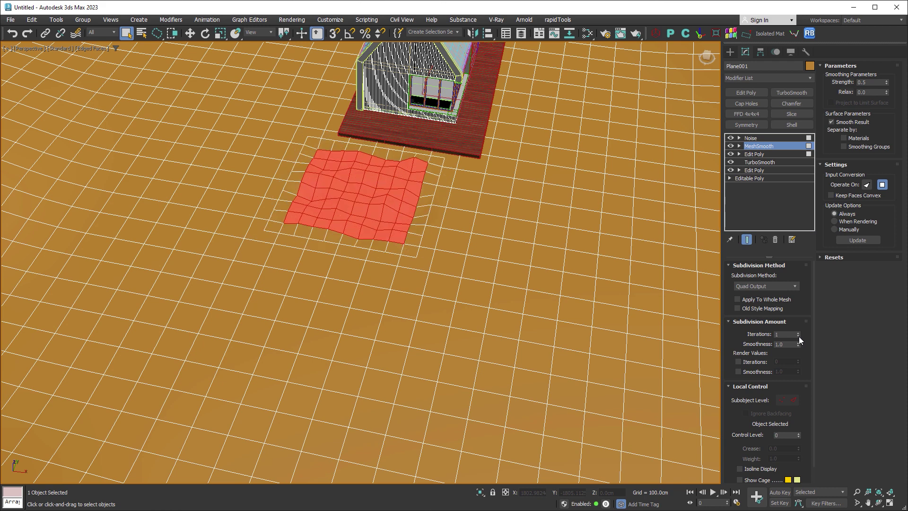
# Add an Edit Poly modifier above Noise and check the patch's relief around the house with edges hidden
pyautogui.click(757, 138)
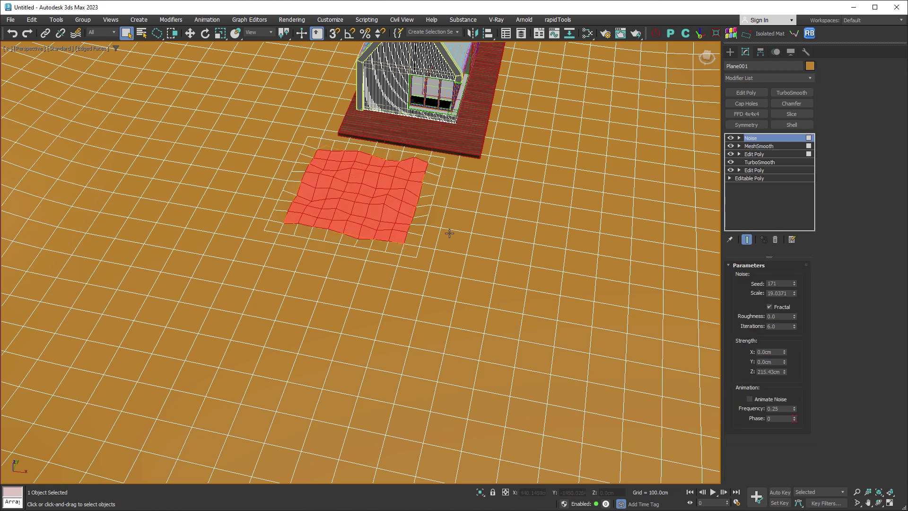
pyautogui.moveTo(449, 233); pyautogui.dragTo(448, 254, button='middle')
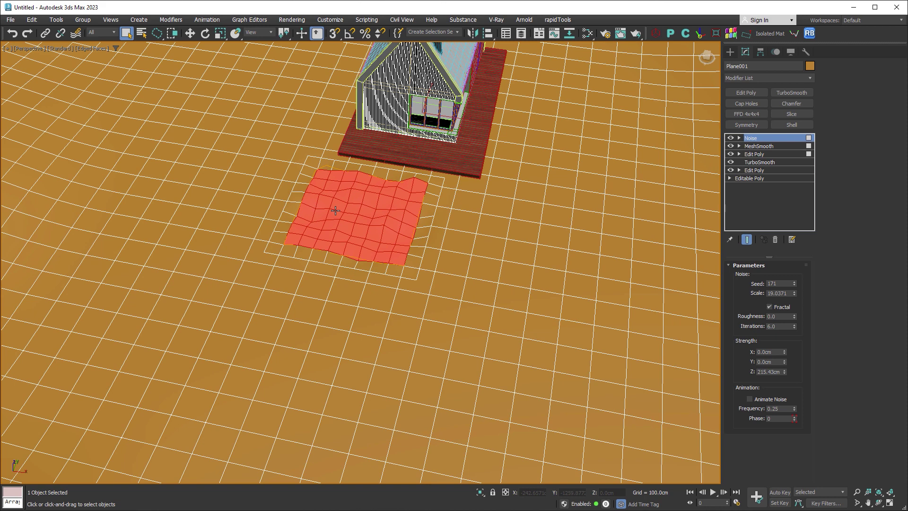
pyautogui.press('F4')
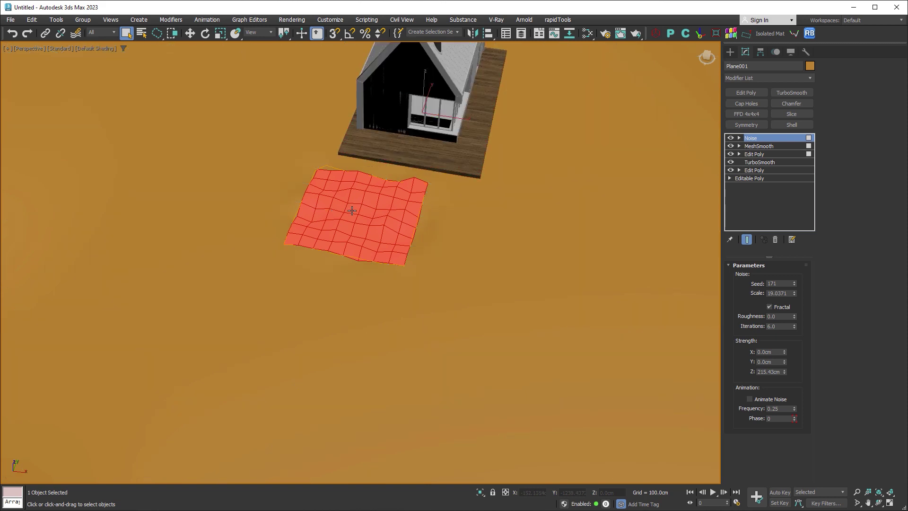
pyautogui.click(746, 92)
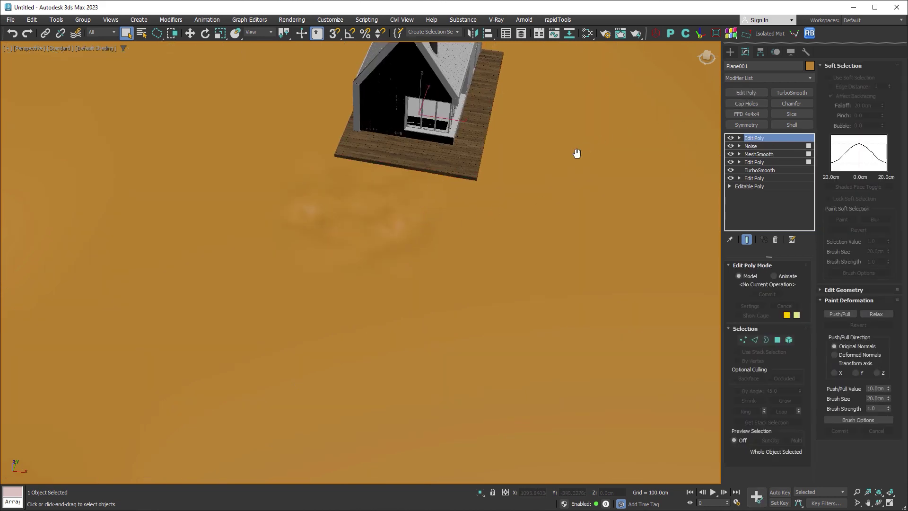
pyautogui.keyDown('alt'); pyautogui.moveTo(577, 151); pyautogui.dragTo(580, 217, button='middle'); pyautogui.keyUp('alt')
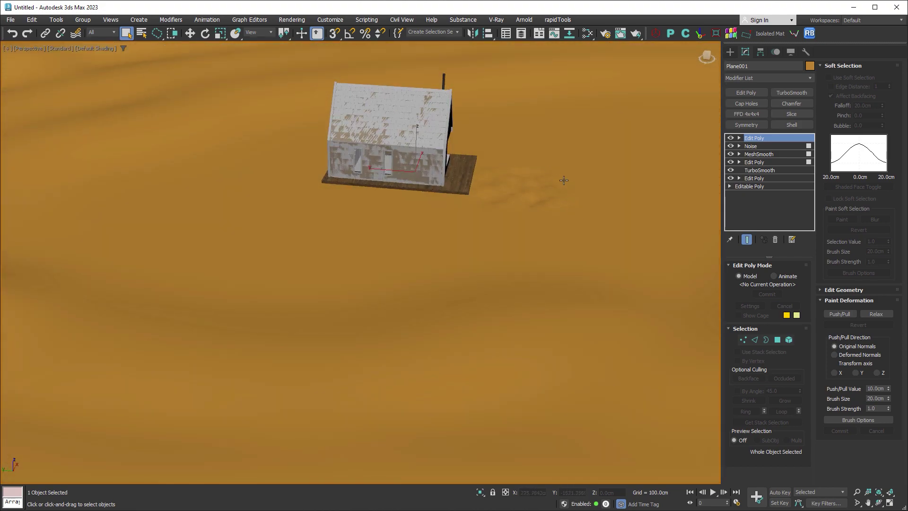
pyautogui.keyDown('alt'); pyautogui.moveTo(561, 175); pyautogui.dragTo(421, 223, button='middle'); pyautogui.keyUp('alt')
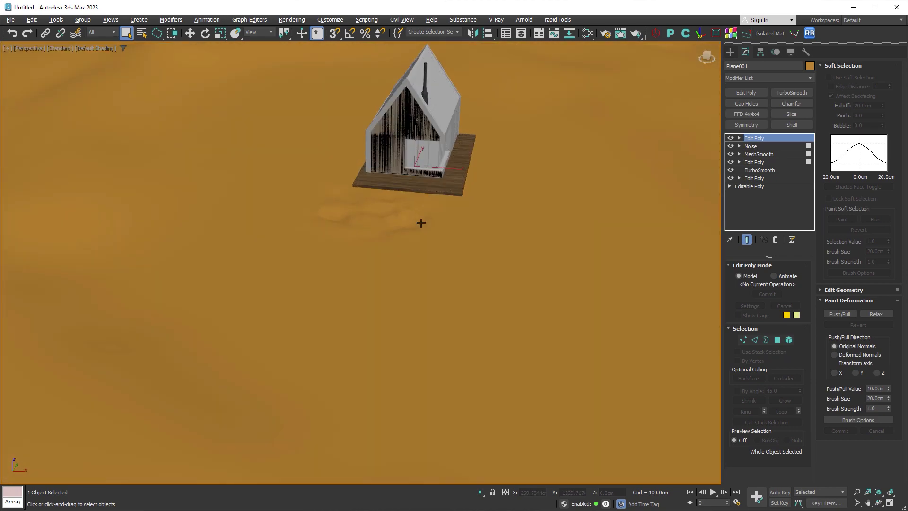
pyautogui.press('F4')
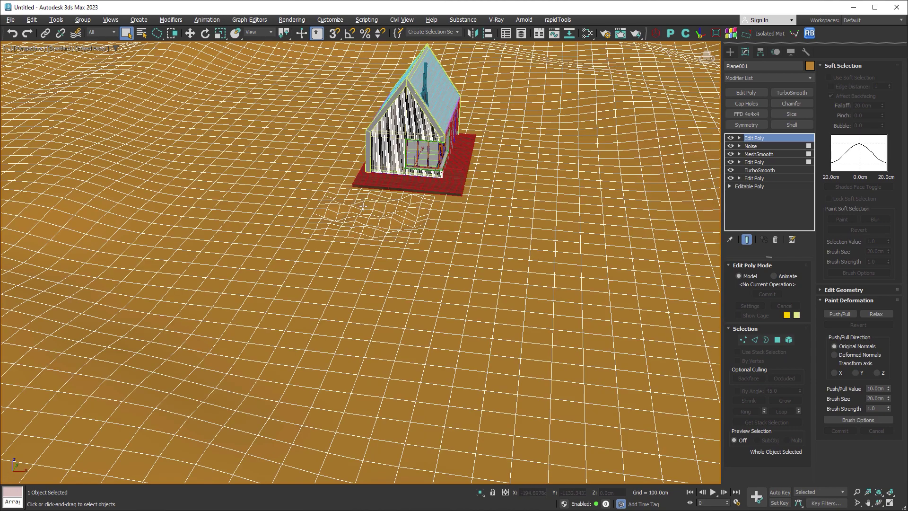
# At Vertex level, connect two of the subdivided patch's corner vertices to the neighbouring terrain vertices diagonally outside them
pyautogui.scroll(5, 320, 212)
pyautogui.moveTo(319, 211); pyautogui.dragTo(343, 180, button='middle')
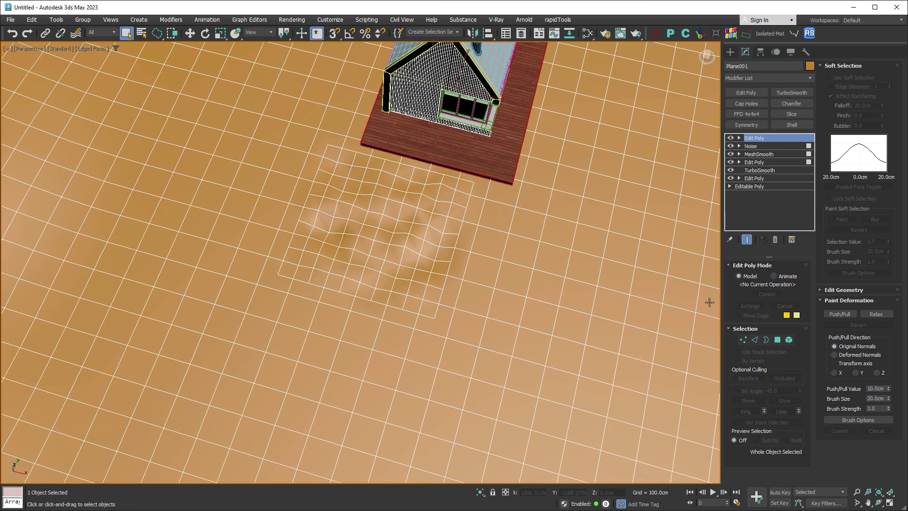
pyautogui.click(743, 340)
pyautogui.scroll(3, 343, 151)
pyautogui.moveTo(323, 142); pyautogui.dragTo(307, 118)
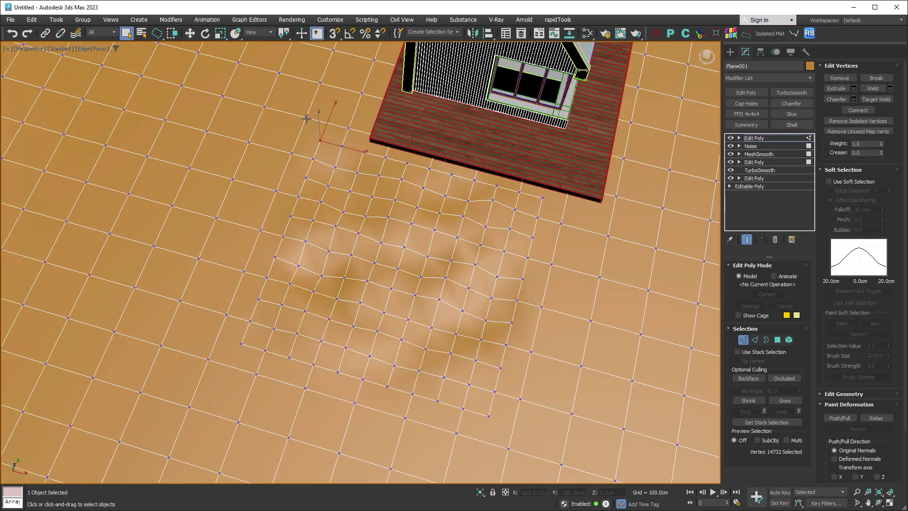
pyautogui.keyDown('ctrl'); pyautogui.click(208, 359); pyautogui.keyUp('ctrl')
pyautogui.rightClick(272, 322)
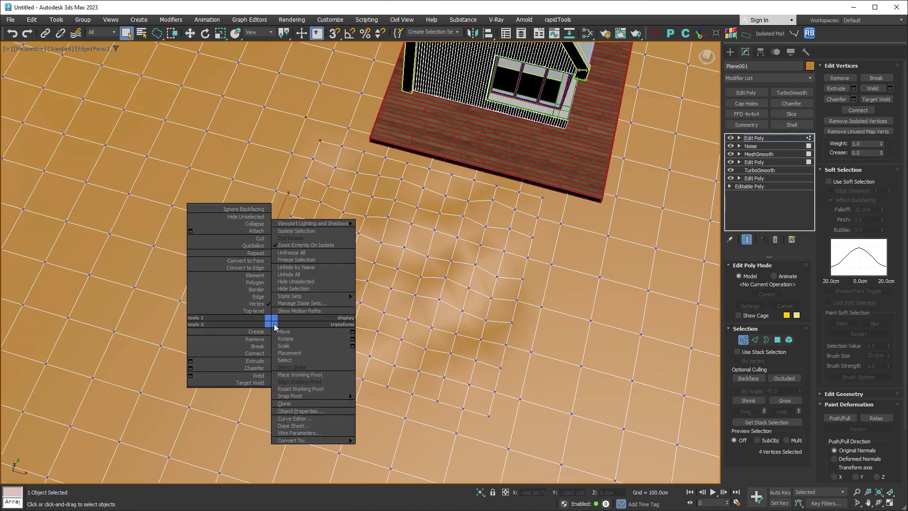
pyautogui.click(256, 353)
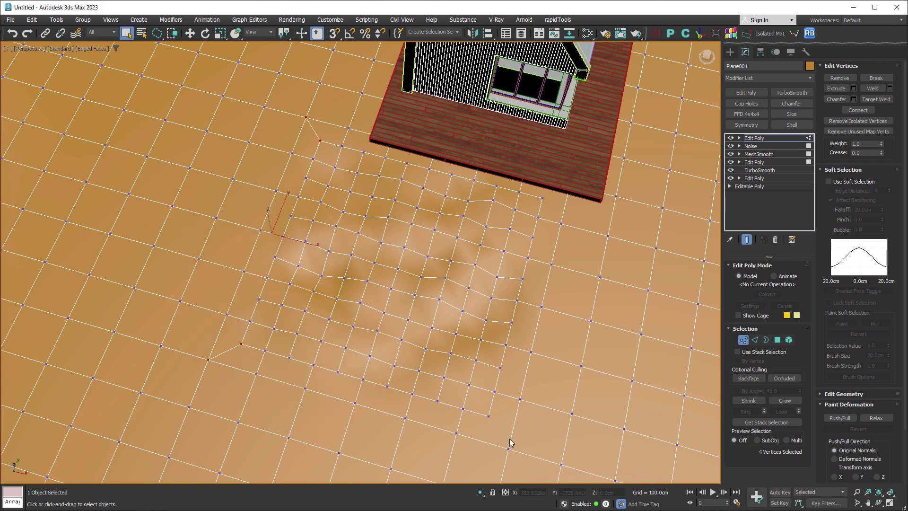
# Connect the patch's other two corner vertices to the terrain vertices diagonally outside them
pyautogui.click(489, 417)
pyautogui.keyDown('ctrl'); pyautogui.click(508, 449); pyautogui.keyUp('ctrl')
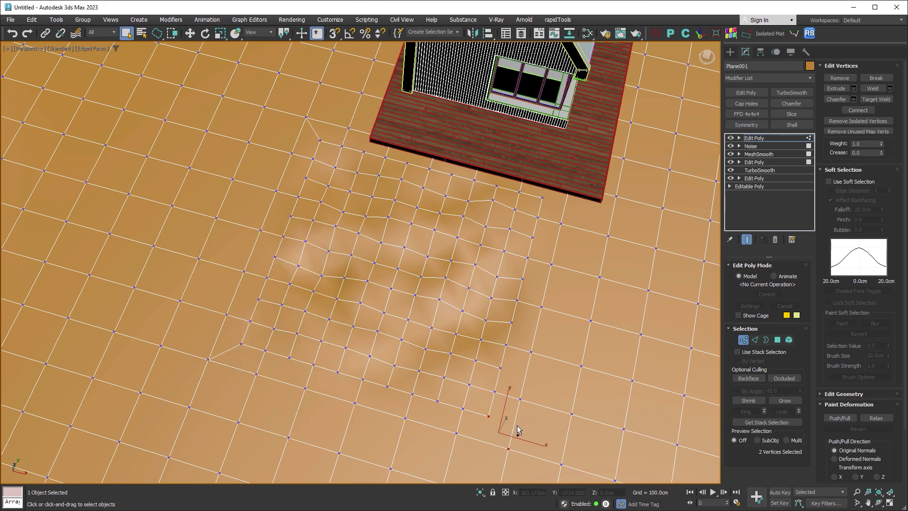
pyautogui.keyDown('ctrl'); pyautogui.click(543, 198); pyautogui.keyUp('ctrl')
pyautogui.keyDown('ctrl'); pyautogui.click(570, 185); pyautogui.keyUp('ctrl')
pyautogui.rightClick(574, 209)
pyautogui.click(565, 240)
# Target-weld the two loose border vertices on the patch side facing away from the house to nearby terrain vertices
pyautogui.rightClick(433, 245)
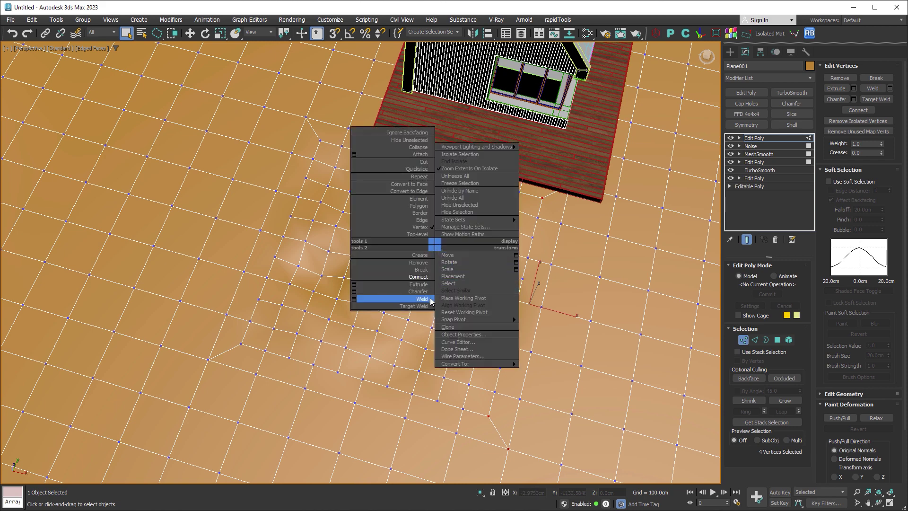
pyautogui.click(421, 305)
pyautogui.click(320, 365)
pyautogui.click(305, 389)
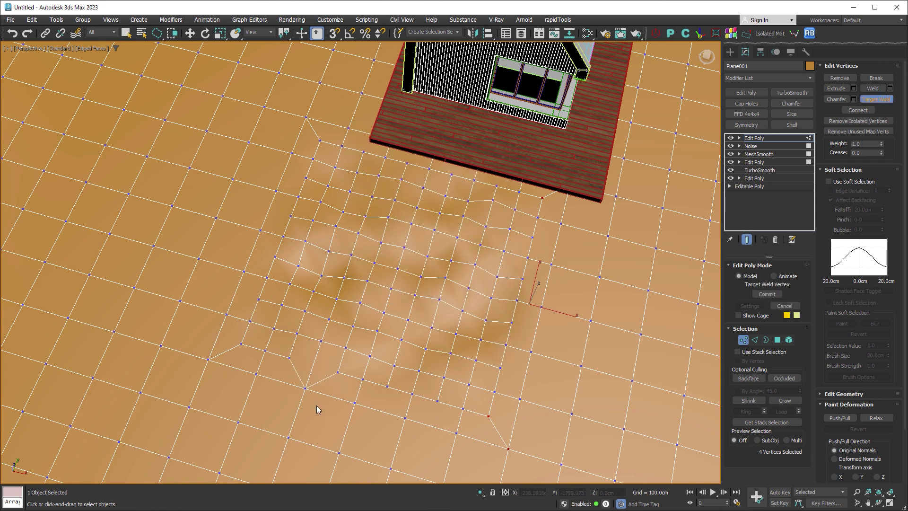
pyautogui.click(415, 396)
pyautogui.click(405, 418)
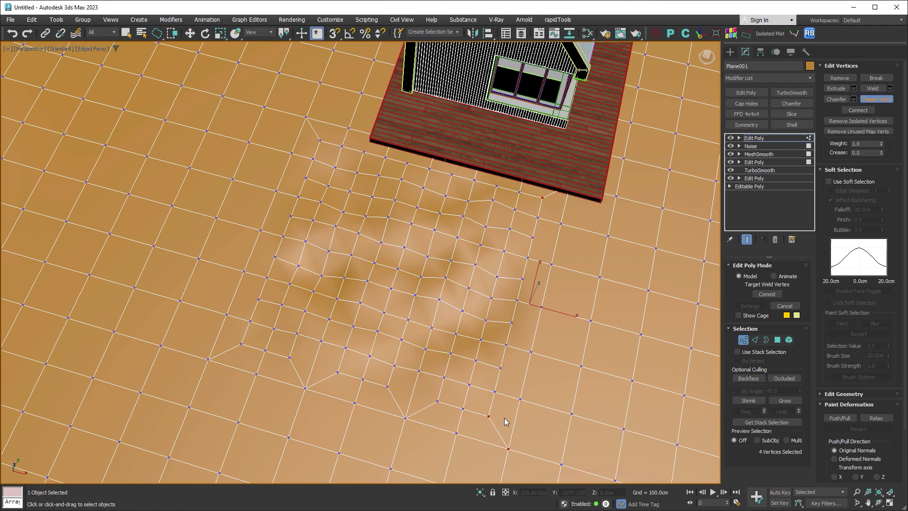
# Restart Target Weld and merge the two loose border vertices on the patch's right-hand side into the terrain grid
pyautogui.rightClick(537, 347)
pyautogui.rightClick(506, 345)
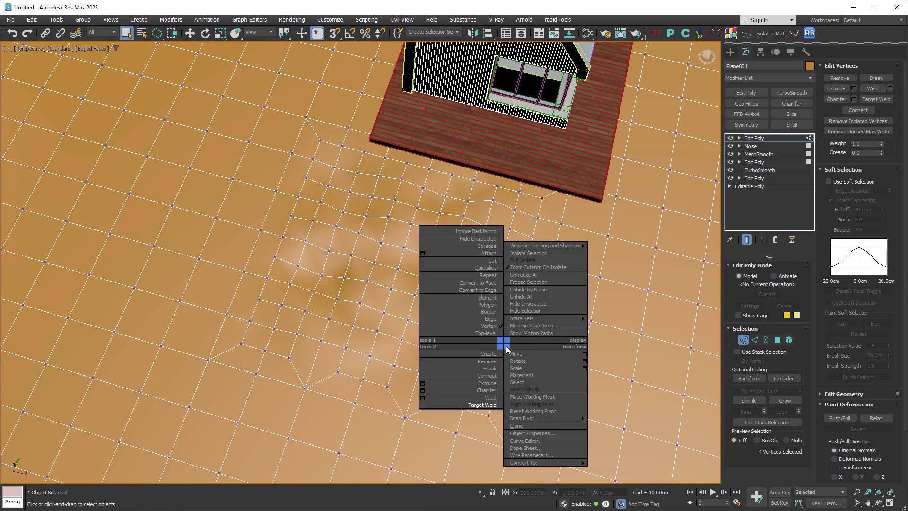
pyautogui.click(495, 400)
pyautogui.click(531, 352)
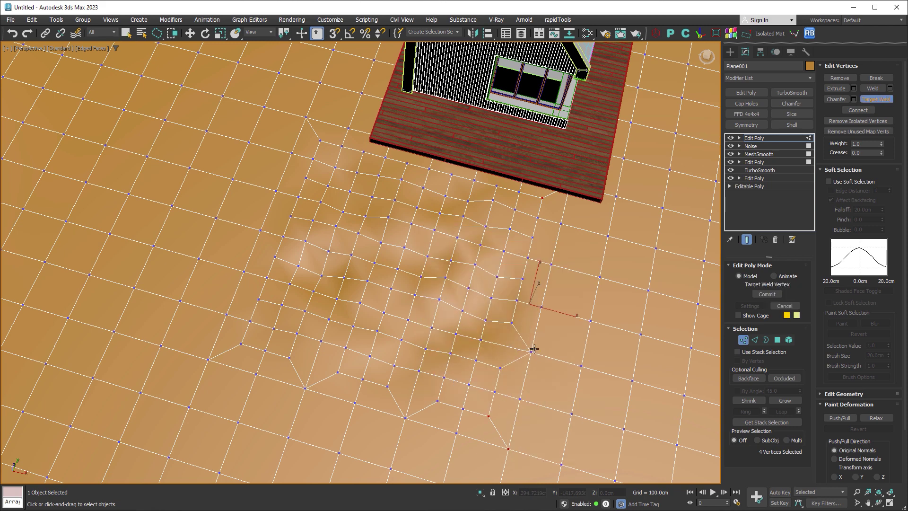
pyautogui.click(528, 258)
pyautogui.click(549, 265)
# Target-weld the remaining loose border vertices on the patch's left-hand and deck-facing sides, and leave Vertex level
pyautogui.click(246, 272)
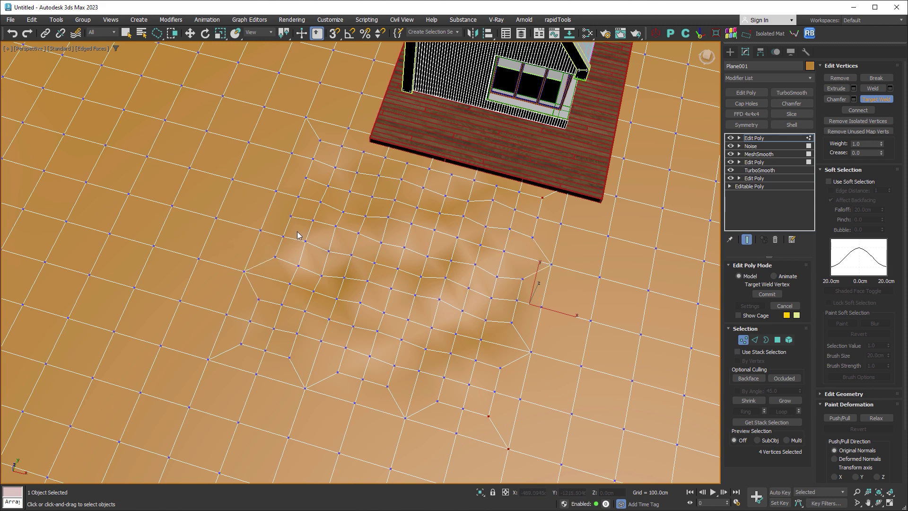
pyautogui.click(275, 191)
pyautogui.click(394, 137)
pyautogui.click(481, 159)
pyautogui.press('1')
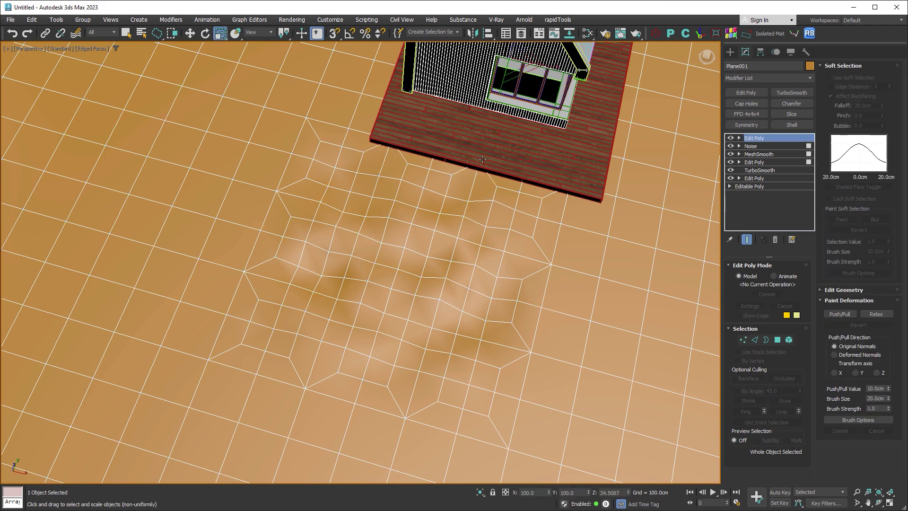
# Examine the welded patch beside the deck with and without edges, and the mesh of the whole terrain
pyautogui.press('r')
pyautogui.press('F4')
pyautogui.keyDown('alt'); pyautogui.moveTo(502, 325); pyautogui.dragTo(306, 336, button='middle'); pyautogui.keyUp('alt')
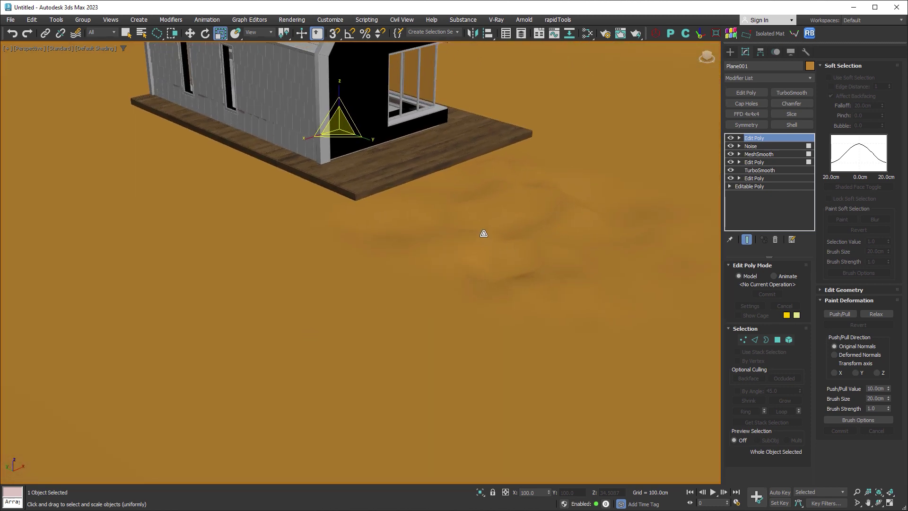
pyautogui.keyDown('alt'); pyautogui.moveTo(482, 233); pyautogui.dragTo(489, 304, button='middle'); pyautogui.keyUp('alt')
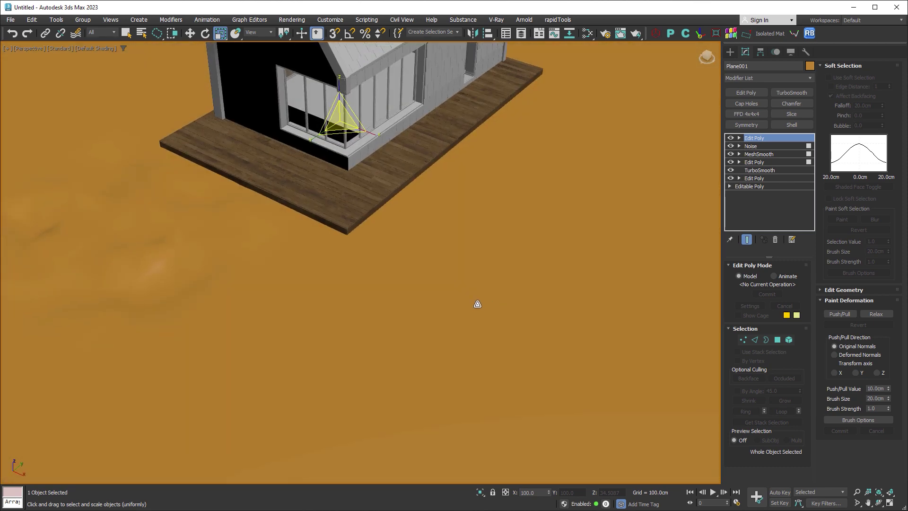
pyautogui.press('F4')
pyautogui.scroll(-5, 466, 257)
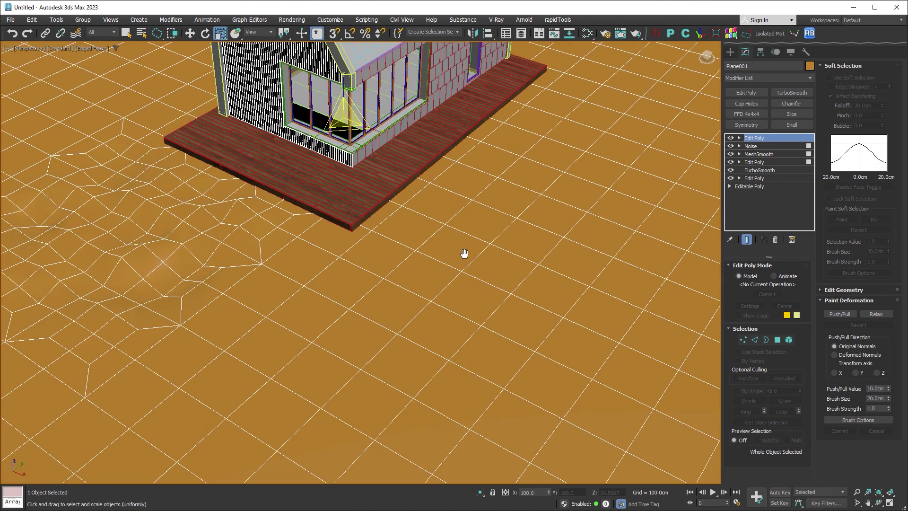
pyautogui.scroll(-3, 465, 259)
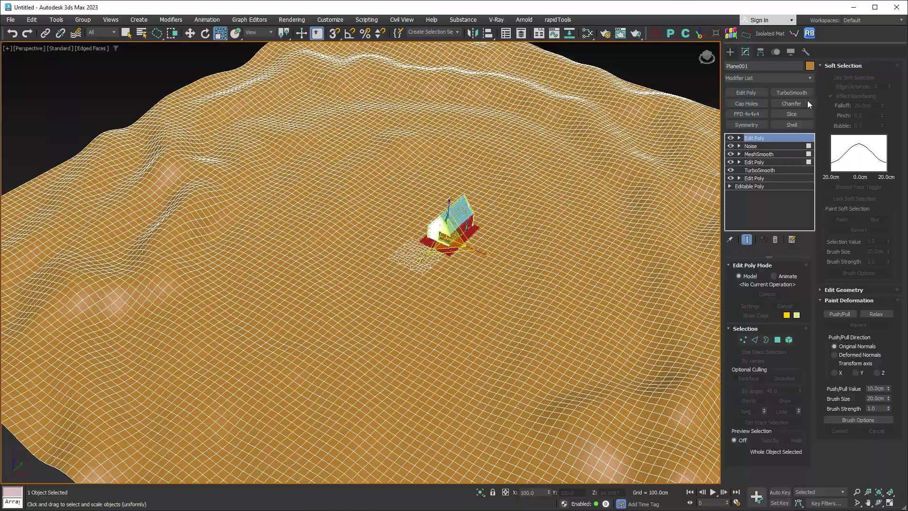
pyautogui.moveTo(494, 283)
pyautogui.keyDown('alt'); pyautogui.mouseDown(button='middle')
pyautogui.moveTo(492, 207)
pyautogui.moveTo(492, 274)
pyautogui.mouseUp(button='middle'); pyautogui.keyUp('alt')
pyautogui.scroll(-5, 490, 245)
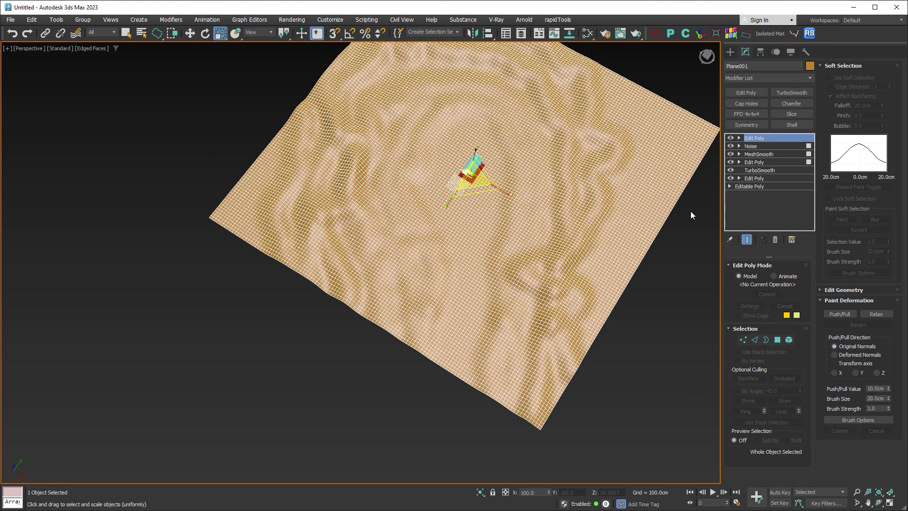
# At Vertex level, select a narrow curving strip of terrain vertices running from the terrain's outer edge towards the patch before the house
pyautogui.click(743, 339)
pyautogui.scroll(3, 481, 241)
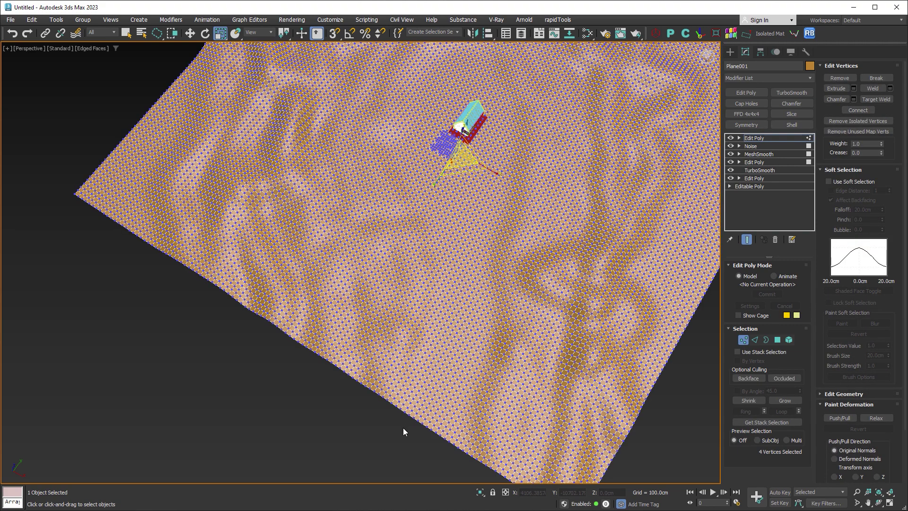
pyautogui.moveTo(403, 426); pyautogui.dragTo(414, 388)
pyautogui.moveTo(421, 219)
pyautogui.mouseDown()
pyautogui.moveTo(409, 187)
pyautogui.moveTo(422, 200)
pyautogui.mouseUp()
pyautogui.moveTo(432, 235); pyautogui.dragTo(440, 279)
pyautogui.moveTo(430, 359); pyautogui.dragTo(413, 425)
pyautogui.press('q')
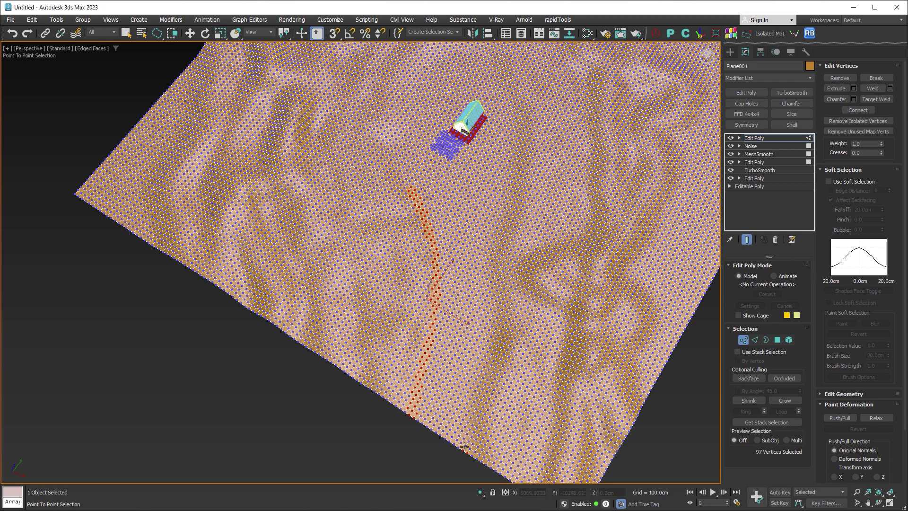
pyautogui.keyDown('ctrl'); pyautogui.moveTo(464, 447); pyautogui.dragTo(502, 197); pyautogui.keyUp('ctrl')
pyautogui.rightClick(499, 138)
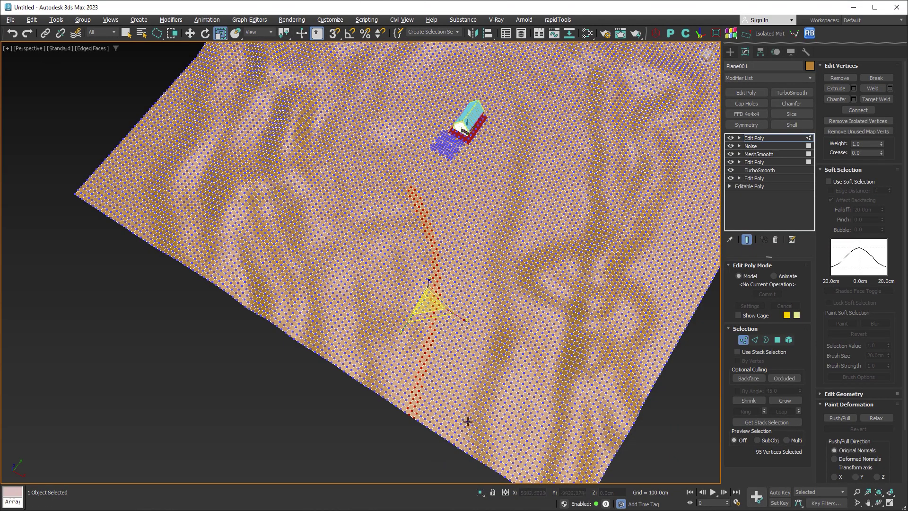
pyautogui.moveTo(467, 422)
pyautogui.keyDown('alt'); pyautogui.mouseDown(button='middle')
pyautogui.moveTo(473, 355)
pyautogui.moveTo(463, 407)
pyautogui.mouseUp(button='middle'); pyautogui.keyUp('alt')
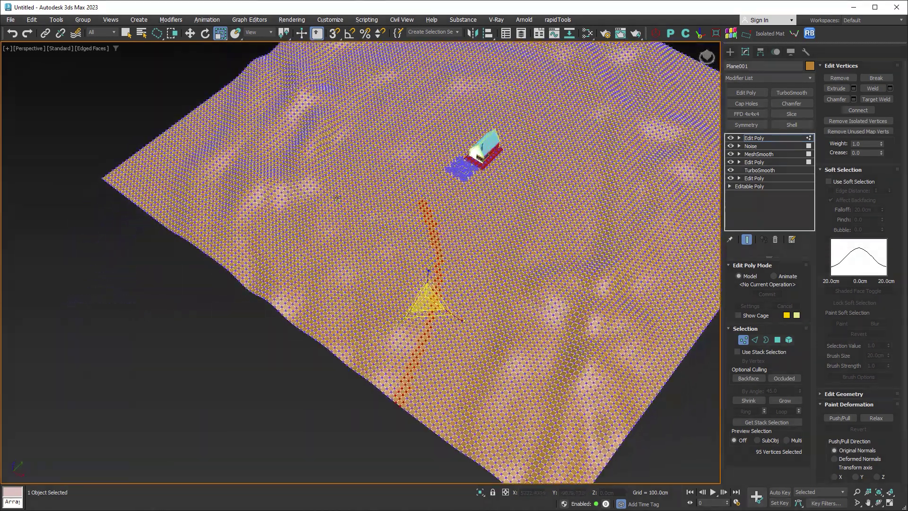
# Add a second, wider strip of terrain vertices to the selection with paint selection, running from the outer edge up beside the house
pyautogui.moveTo(161, 34); pyautogui.dragTo(158, 112)
pyautogui.moveTo(457, 233); pyautogui.dragTo(447, 203, button='middle')
pyautogui.moveTo(438, 422); pyautogui.dragTo(469, 314)
pyautogui.moveTo(484, 247)
pyautogui.mouseDown()
pyautogui.moveTo(518, 200)
pyautogui.moveTo(524, 142)
pyautogui.mouseUp()
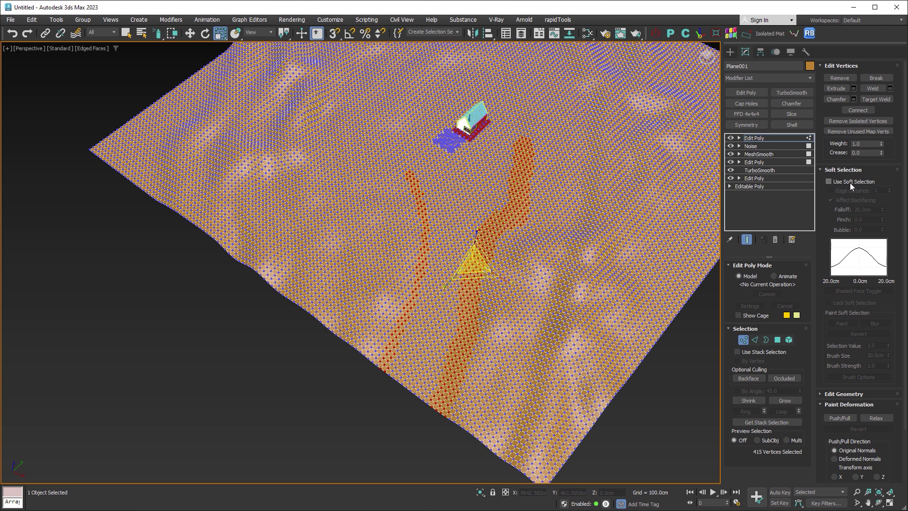
# Enable soft selection for the two vertex strips with a falloff of 402.2 cm
pyautogui.click(828, 181)
pyautogui.moveTo(531, 318)
pyautogui.keyDown('alt'); pyautogui.mouseDown(button='middle')
pyautogui.moveTo(526, 307)
pyautogui.moveTo(523, 328)
pyautogui.mouseUp(button='middle'); pyautogui.keyUp('alt')
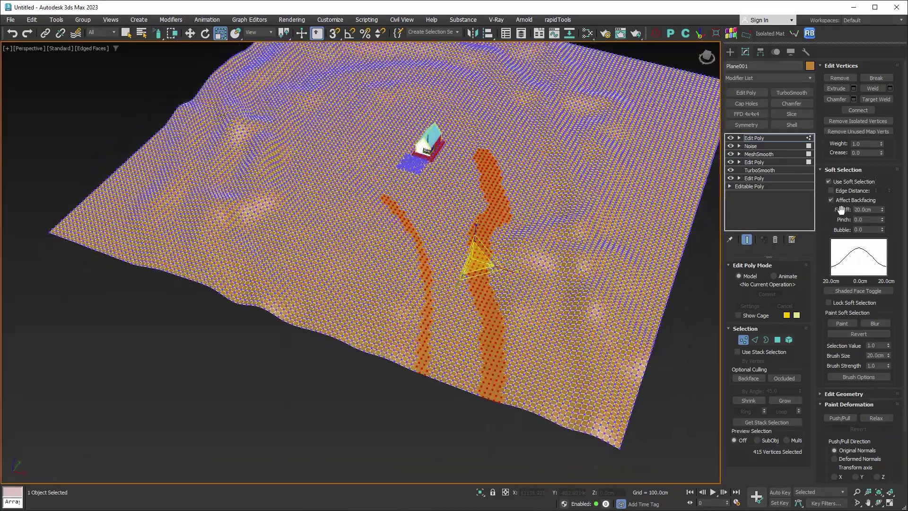
pyautogui.moveTo(882, 209)
pyautogui.mouseDown()
pyautogui.moveTo(870, 68)
pyautogui.moveTo(842, 392)
pyautogui.mouseUp()
pyautogui.hotkey('ctrl', 'shift', 's')
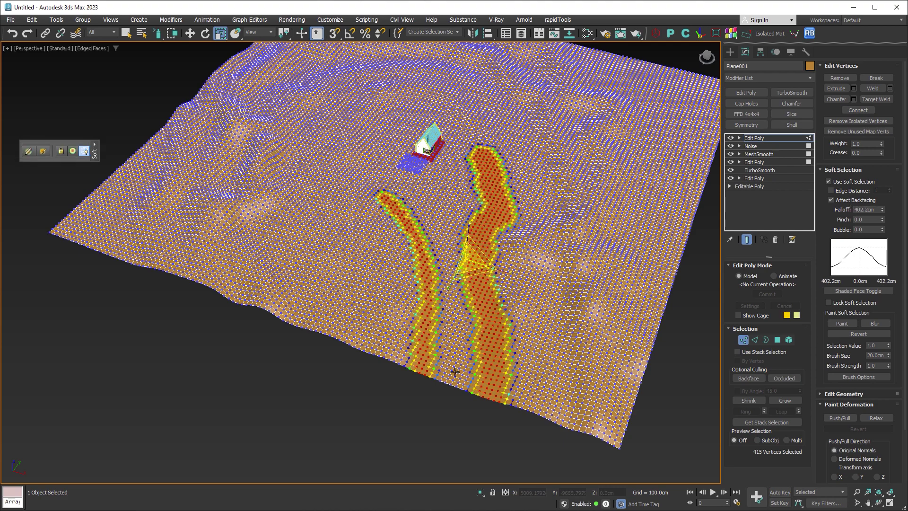
pyautogui.scroll(4, 440, 319)
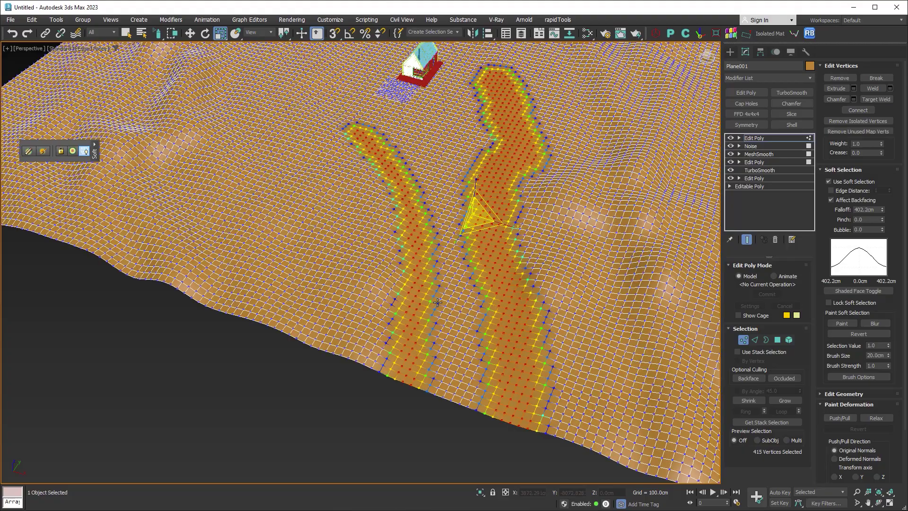
# Try moving the two soft-selected strips vertically to sink them into the terrain, and undo the move
pyautogui.press('w')
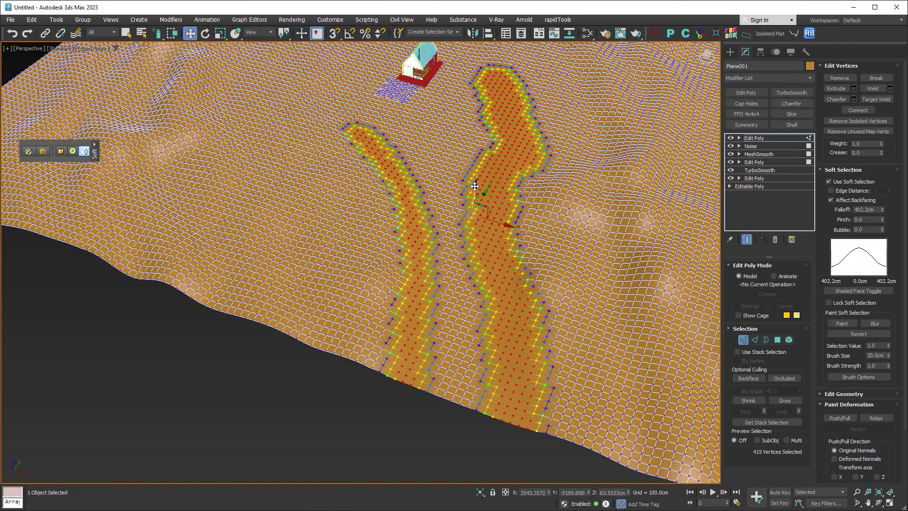
pyautogui.moveTo(474, 187); pyautogui.dragTo(474, 191)
pyautogui.moveTo(486, 248)
pyautogui.keyDown('alt'); pyautogui.mouseDown(button='middle')
pyautogui.moveTo(484, 212)
pyautogui.moveTo(460, 206)
pyautogui.moveTo(446, 218)
pyautogui.moveTo(490, 237)
pyautogui.mouseUp(button='middle'); pyautogui.keyUp('alt')
pyautogui.moveTo(477, 184)
pyautogui.mouseDown()
pyautogui.moveTo(477, 174)
pyautogui.moveTo(477, 183)
pyautogui.mouseUp()
pyautogui.keyDown('alt'); pyautogui.moveTo(477, 241); pyautogui.dragTo(501, 246, button='middle'); pyautogui.keyUp('alt')
pyautogui.hotkey('ctrl', 'z')
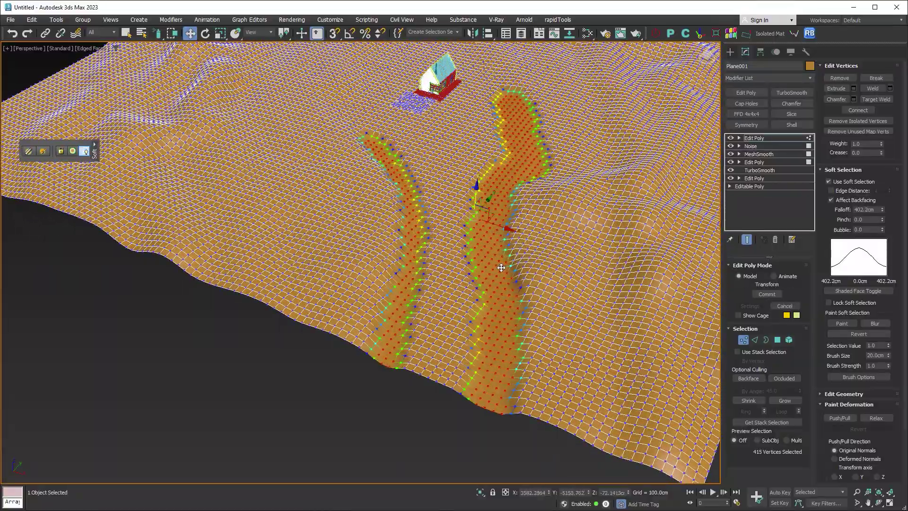
pyautogui.hotkey('ctrl', 'y')
pyautogui.keyDown('alt'); pyautogui.moveTo(501, 265); pyautogui.dragTo(476, 206, button='middle'); pyautogui.keyUp('alt')
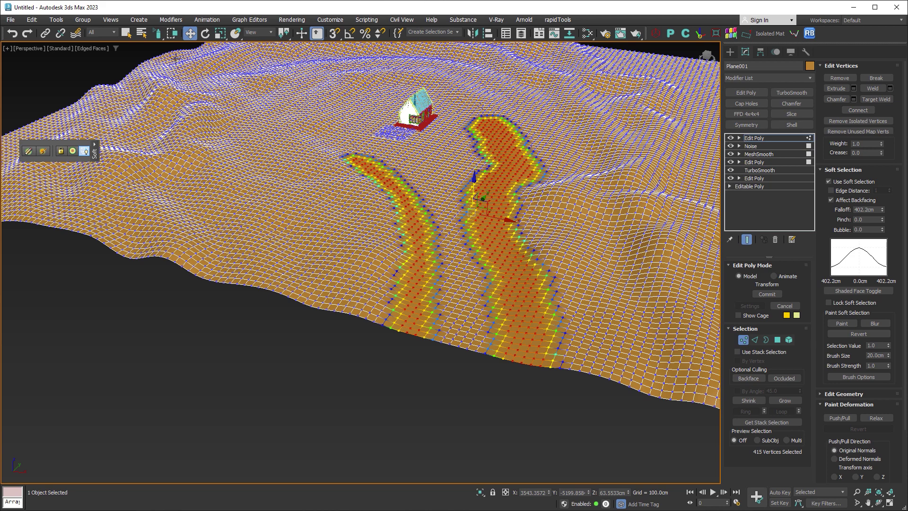
# Remove the vertices along the wider strip's path-facing edge from the selection, from the terrain border up to its bend
pyautogui.keyDown('alt'); pyautogui.click(497, 349); pyautogui.keyUp('alt')
pyautogui.moveTo(497, 346)
pyautogui.keyDown('alt'); pyautogui.mouseDown()
pyautogui.moveTo(502, 355)
pyautogui.moveTo(509, 305)
pyautogui.moveTo(489, 256)
pyautogui.mouseUp(); pyautogui.keyUp('alt')
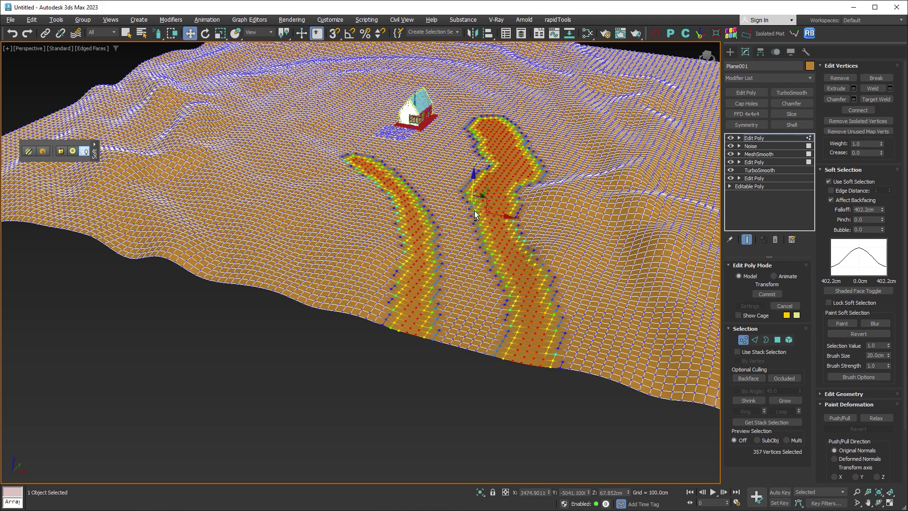
pyautogui.keyDown('alt'); pyautogui.moveTo(514, 355); pyautogui.dragTo(515, 300); pyautogui.keyUp('alt')
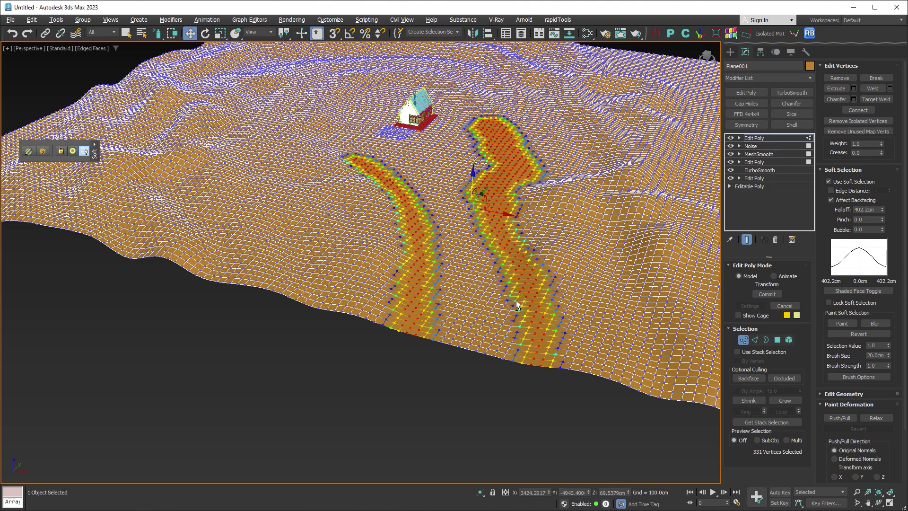
pyautogui.keyDown('alt'); pyautogui.moveTo(477, 198); pyautogui.dragTo(482, 197); pyautogui.keyUp('alt')
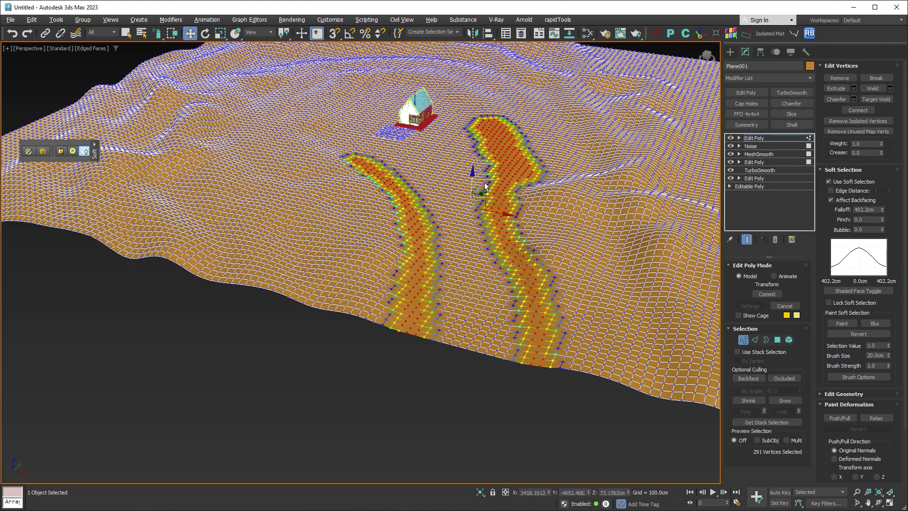
pyautogui.scroll(6, 456, 267)
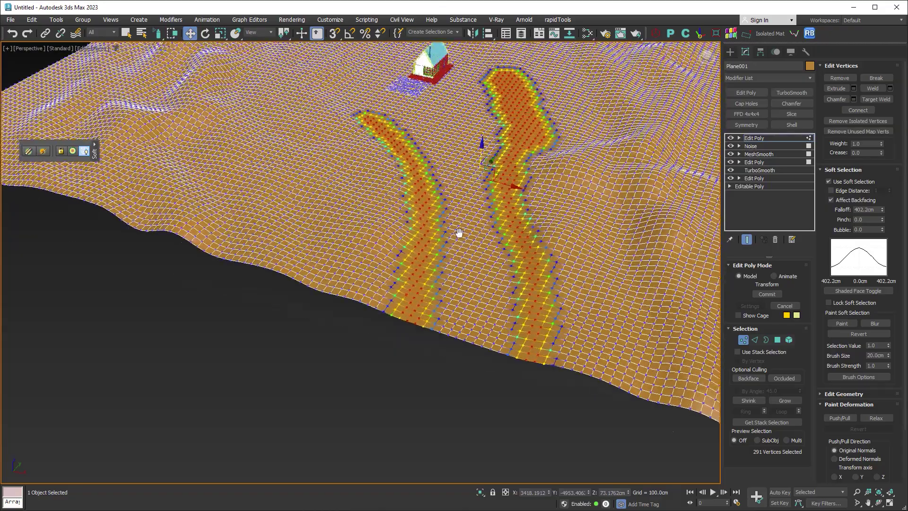
# Thin both strips further by deselecting their outer vertices, including the wide upper section of the strip beside the house
pyautogui.moveTo(408, 402)
pyautogui.keyDown('alt'); pyautogui.mouseDown()
pyautogui.moveTo(438, 231)
pyautogui.moveTo(414, 122)
pyautogui.mouseUp(); pyautogui.keyUp('alt')
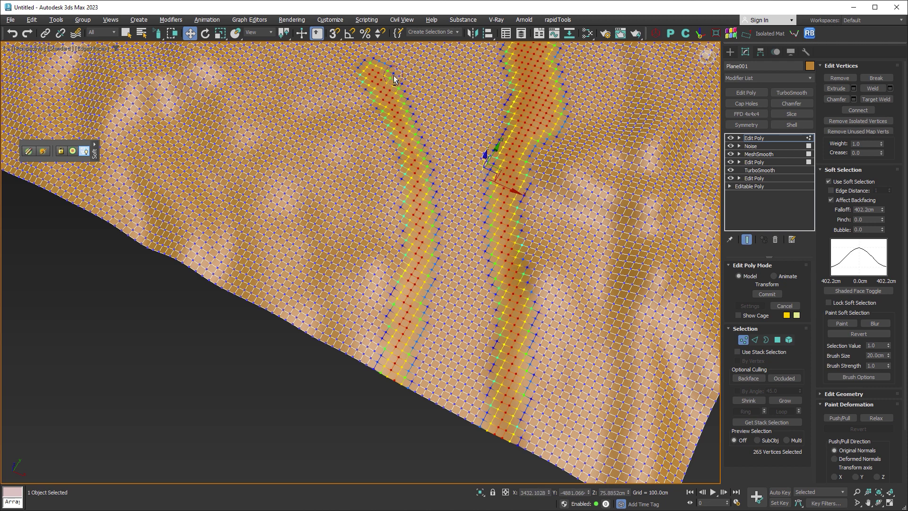
pyautogui.keyDown('alt'); pyautogui.moveTo(394, 76); pyautogui.dragTo(424, 93); pyautogui.keyUp('alt')
pyautogui.moveTo(476, 440)
pyautogui.keyDown('alt'); pyautogui.mouseDown()
pyautogui.moveTo(494, 419)
pyautogui.moveTo(504, 314)
pyautogui.moveTo(489, 233)
pyautogui.moveTo(496, 183)
pyautogui.mouseUp(); pyautogui.keyUp('alt')
pyautogui.moveTo(552, 194); pyautogui.dragTo(504, 307, button='middle')
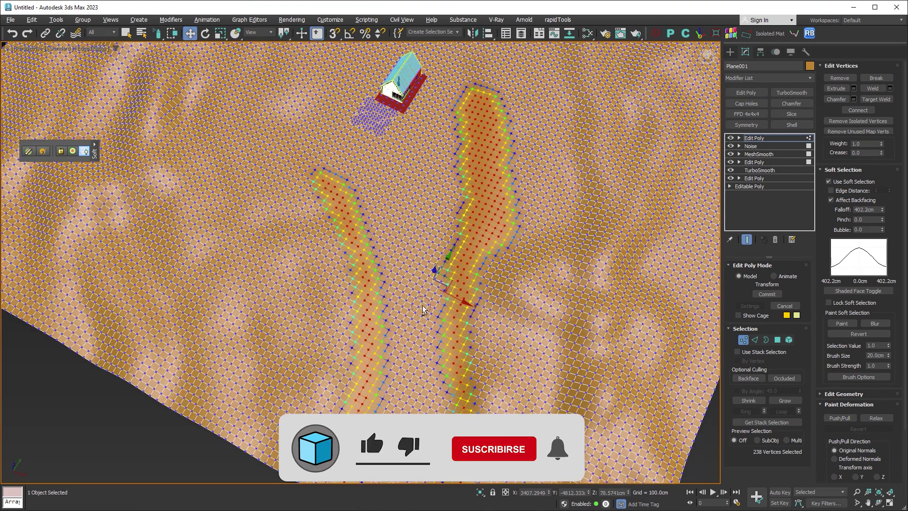
pyautogui.moveTo(451, 277)
pyautogui.keyDown('alt'); pyautogui.mouseDown()
pyautogui.moveTo(473, 214)
pyautogui.moveTo(470, 92)
pyautogui.moveTo(482, 210)
pyautogui.moveTo(452, 272)
pyautogui.moveTo(488, 213)
pyautogui.moveTo(483, 178)
pyautogui.mouseUp(); pyautogui.keyUp('alt')
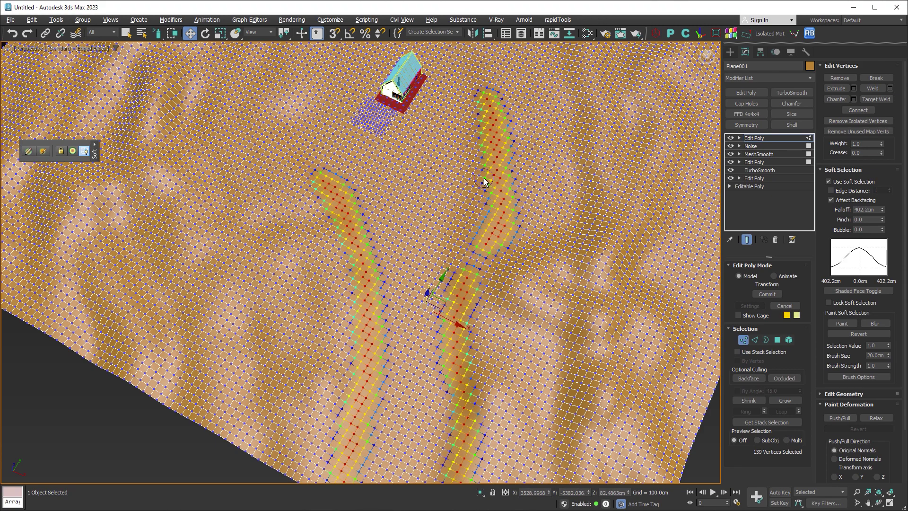
pyautogui.moveTo(481, 371)
pyautogui.mouseDown(button='middle')
pyautogui.moveTo(481, 290)
pyautogui.moveTo(480, 299)
pyautogui.mouseUp(button='middle')
# Lower the thinned soft-selected strips slightly along Z to carve shallow grooves on both sides of the path
pyautogui.scroll(-10, 481, 290)
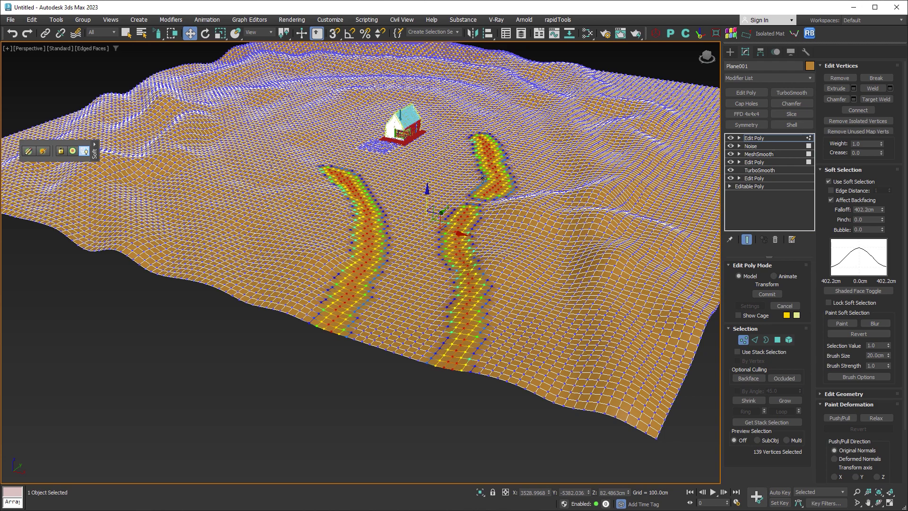
pyautogui.scroll(4, 424, 191)
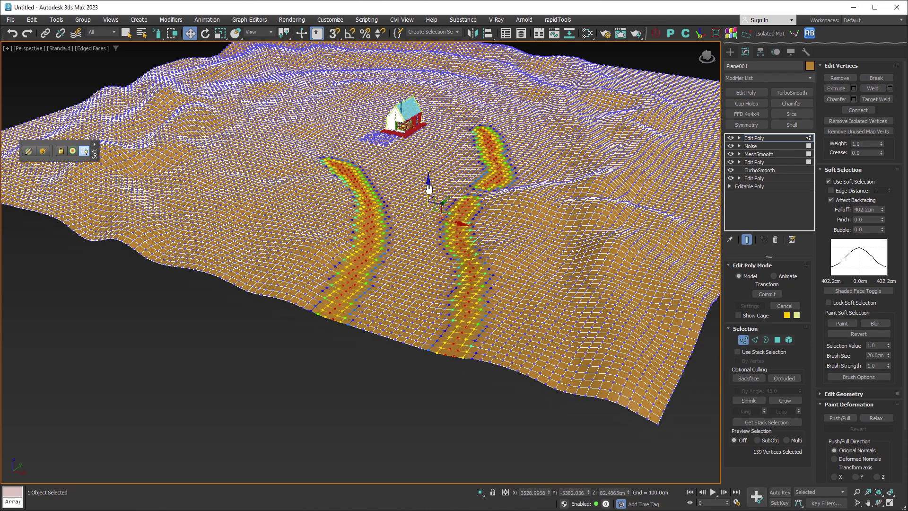
pyautogui.moveTo(427, 199); pyautogui.dragTo(427, 201)
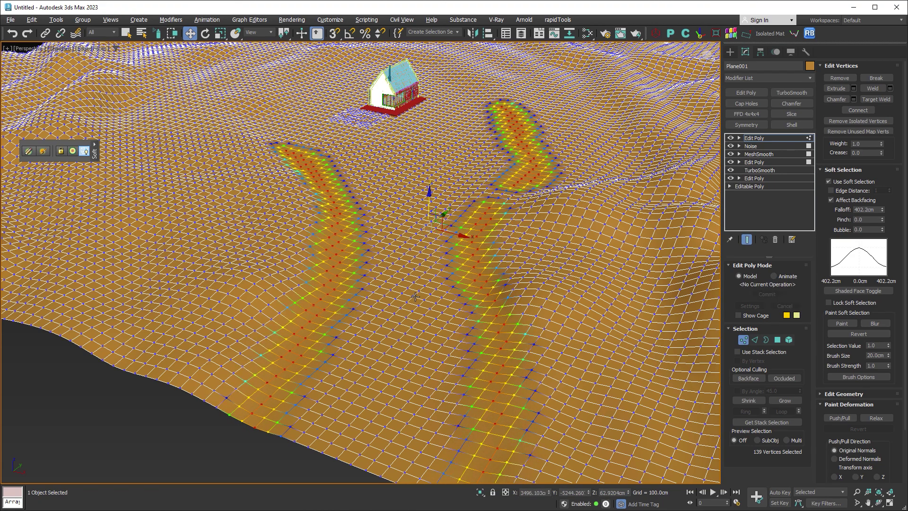
pyautogui.keyDown('alt'); pyautogui.moveTo(426, 310); pyautogui.dragTo(431, 249, button='middle'); pyautogui.keyUp('alt')
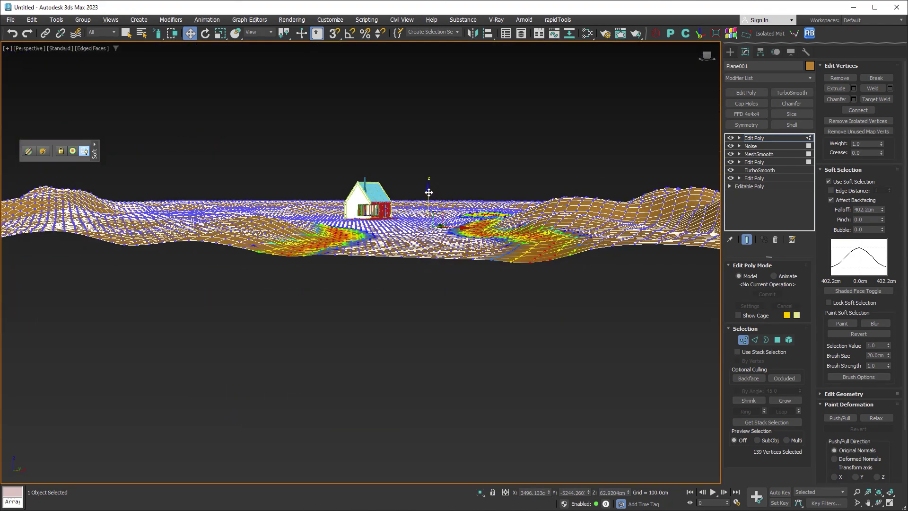
pyautogui.moveTo(429, 192); pyautogui.dragTo(428, 194)
pyautogui.keyDown('alt'); pyautogui.moveTo(429, 194); pyautogui.dragTo(454, 273, button='middle'); pyautogui.keyUp('alt')
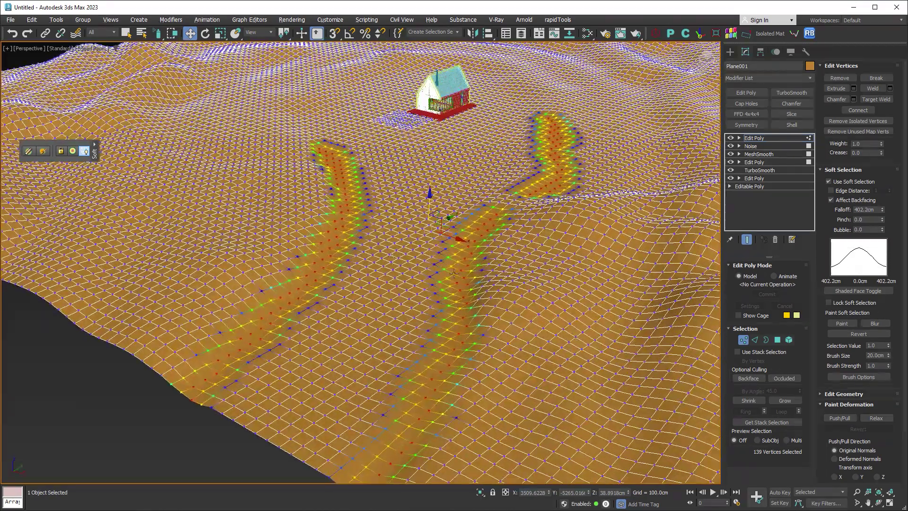
# Turn off soft selection, leave Vertex level and show the terrain shaded without edges
pyautogui.click(829, 182)
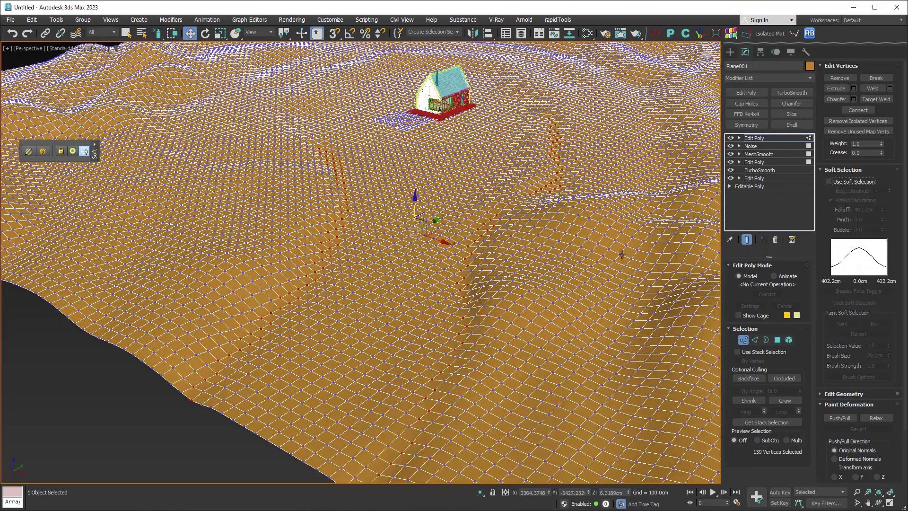
pyautogui.press('1')
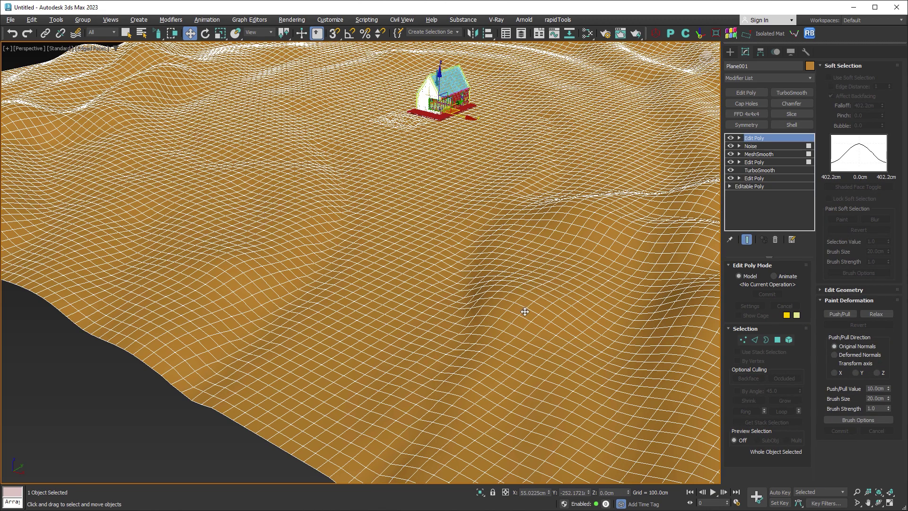
pyautogui.keyDown('alt'); pyautogui.moveTo(525, 312); pyautogui.dragTo(527, 300, button='middle'); pyautogui.keyUp('alt')
pyautogui.press('F4')
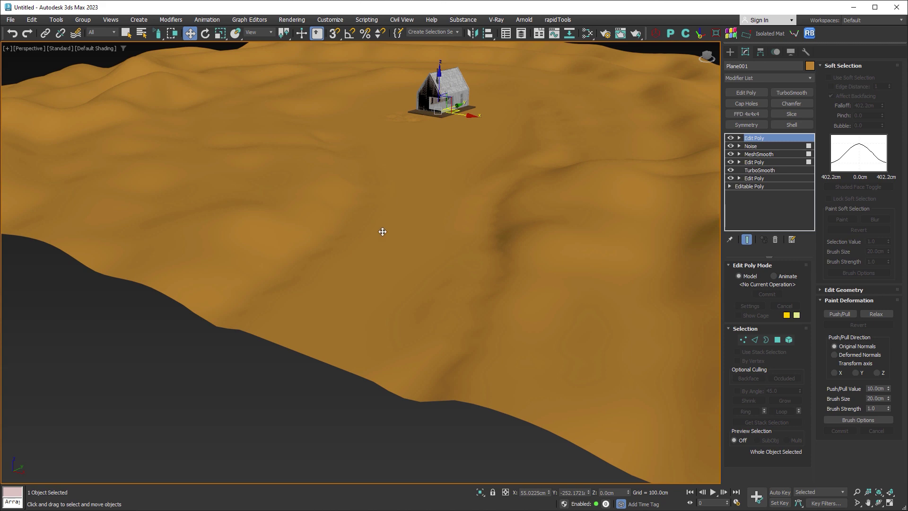
pyautogui.keyDown('alt'); pyautogui.moveTo(485, 231); pyautogui.dragTo(507, 230, button='middle'); pyautogui.keyUp('alt')
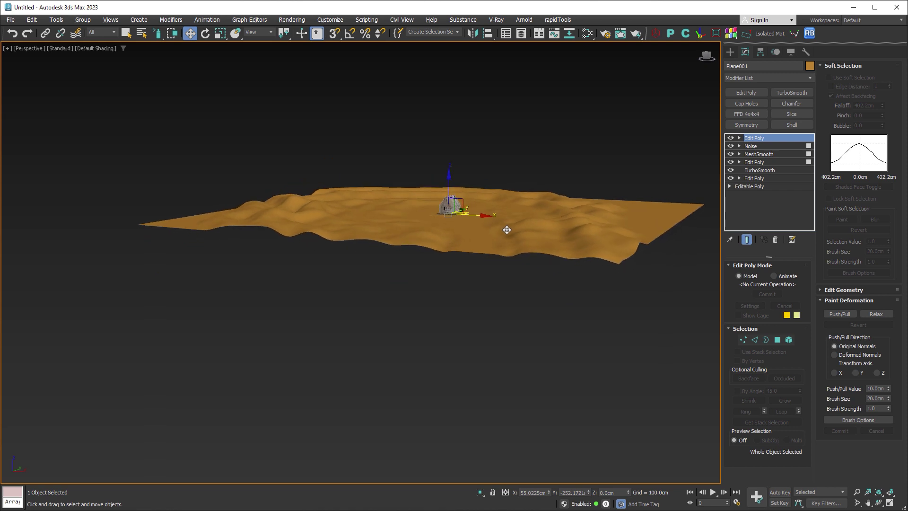
# Scale the whole terrain up along Z to make the hills taller, and check its relief with and without edges
pyautogui.press('r')
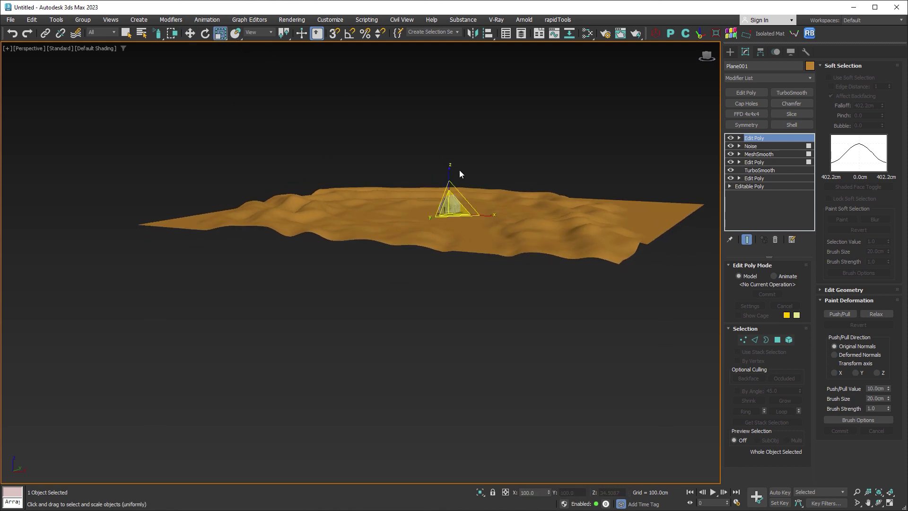
pyautogui.moveTo(450, 167)
pyautogui.mouseDown()
pyautogui.moveTo(450, 132)
pyautogui.moveTo(447, 150)
pyautogui.mouseUp()
pyautogui.scroll(5, 441, 221)
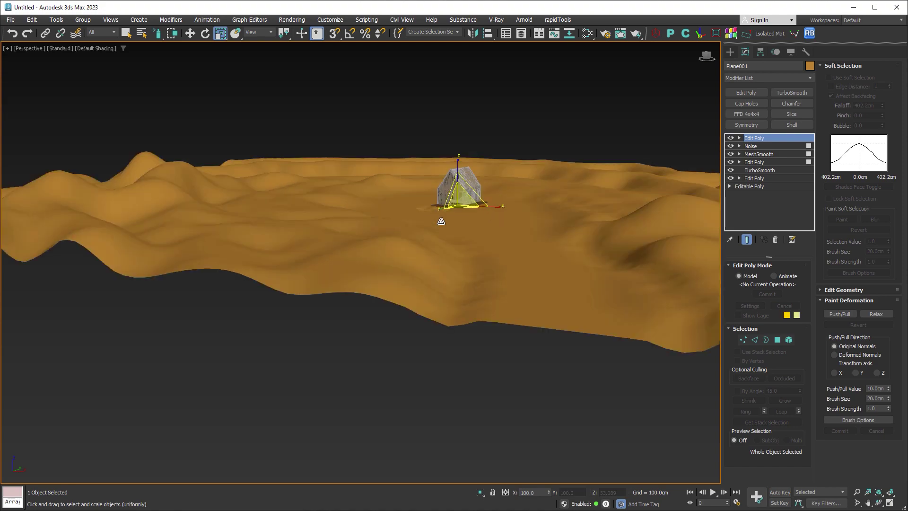
pyautogui.moveTo(507, 231)
pyautogui.keyDown('alt'); pyautogui.mouseDown(button='middle')
pyautogui.moveTo(493, 238)
pyautogui.moveTo(491, 256)
pyautogui.moveTo(544, 235)
pyautogui.moveTo(474, 270)
pyautogui.moveTo(494, 220)
pyautogui.mouseUp(button='middle'); pyautogui.keyUp('alt')
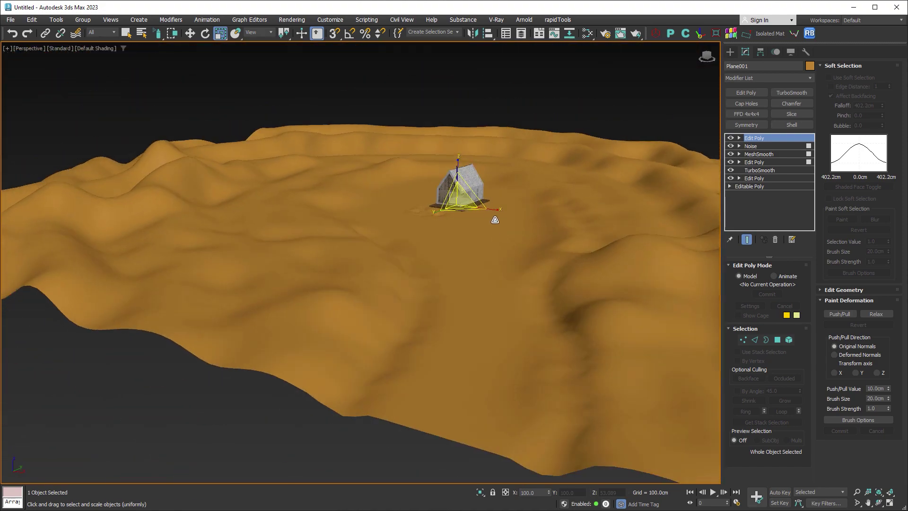
pyautogui.moveTo(594, 318); pyautogui.dragTo(544, 300, button='middle')
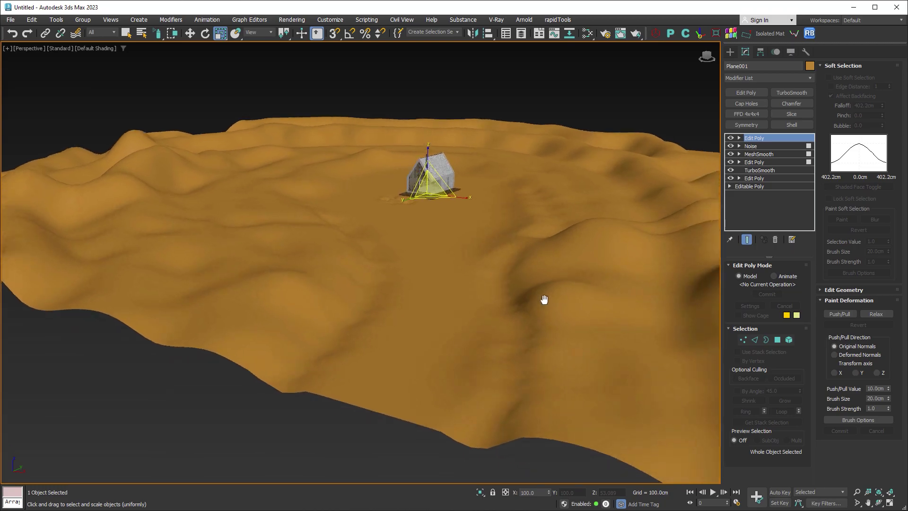
pyautogui.press('F4')
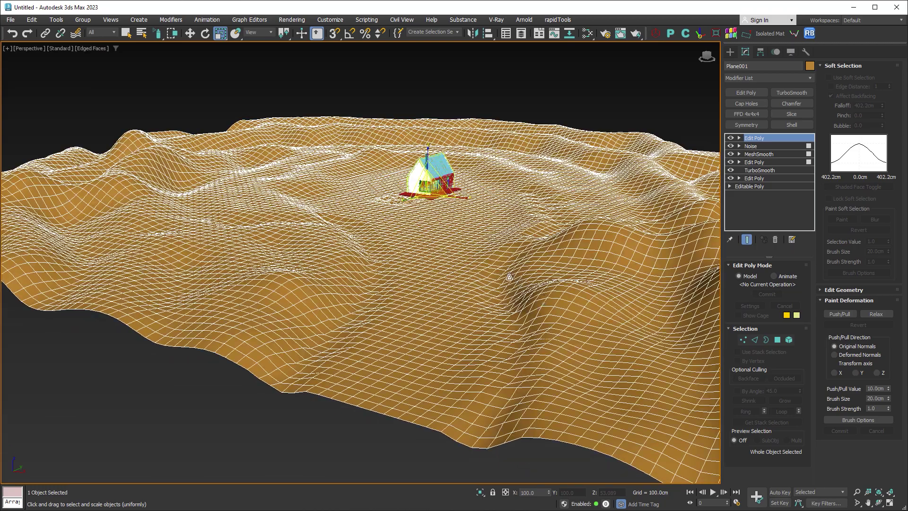
pyautogui.keyDown('alt'); pyautogui.moveTo(487, 281); pyautogui.dragTo(487, 259, button='middle'); pyautogui.keyUp('alt')
pyautogui.scroll(-3, 487, 260)
pyautogui.keyDown('alt'); pyautogui.moveTo(480, 302); pyautogui.dragTo(501, 296, button='middle'); pyautogui.keyUp('alt')
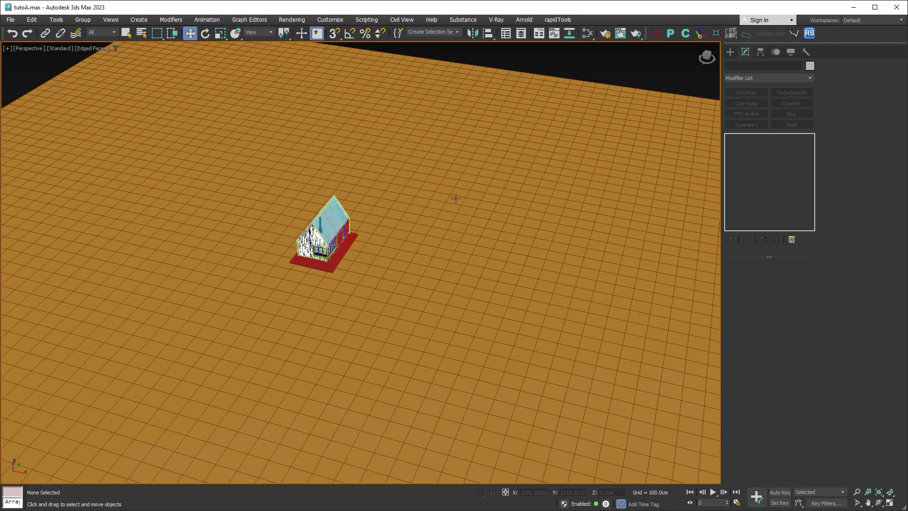
# In the tutoA.max scene, apply a Displace modifier to the flat ground plane around the house
pyautogui.click(460, 268)
pyautogui.click(800, 77)
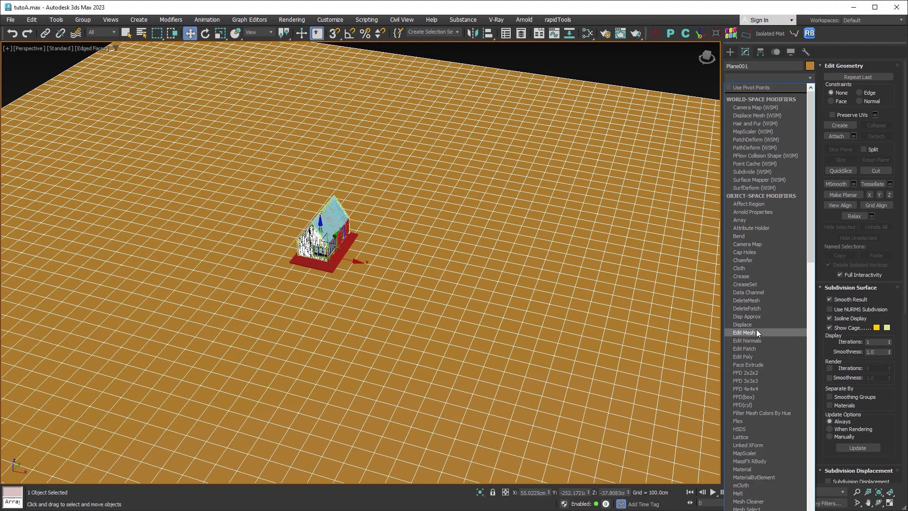
pyautogui.click(763, 324)
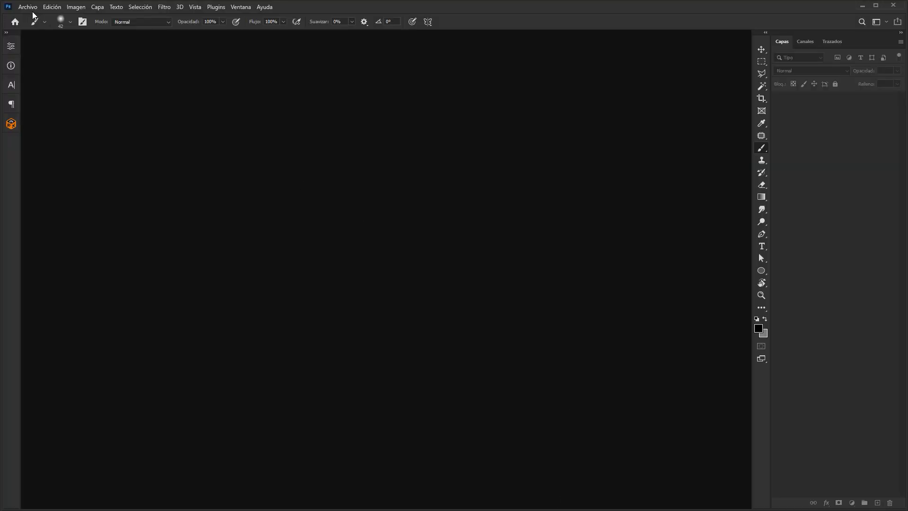
# Switch to Photoshop and create a 2048 x 2048 px RGB document at 72 ppi, 16 bits, with a grey background
pyautogui.click(28, 7)
pyautogui.click(29, 17)
pyautogui.doubleClick(395, 173)
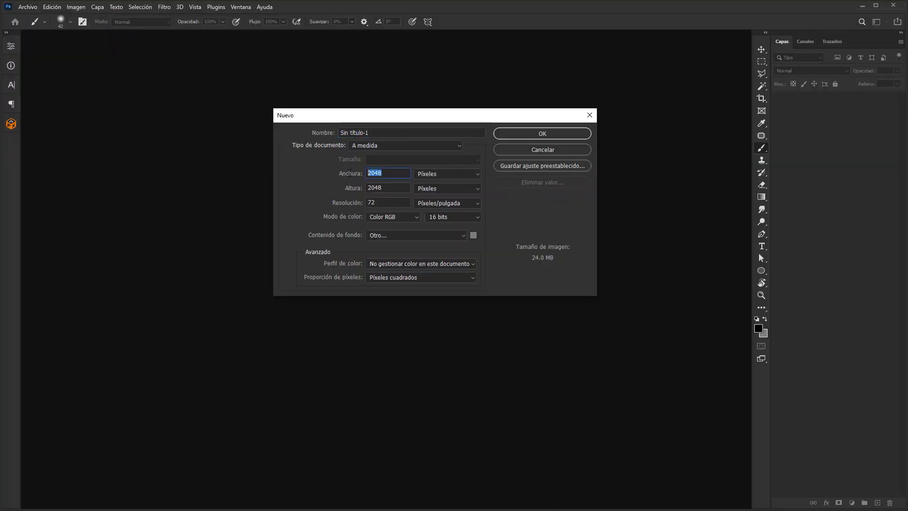
pyautogui.doubleClick(390, 189)
pyautogui.click(451, 217)
pyautogui.click(450, 240)
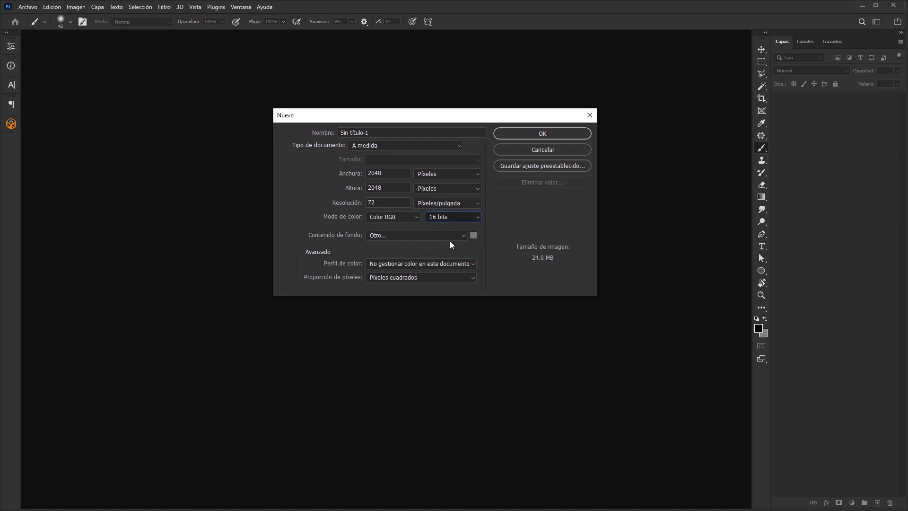
pyautogui.click(535, 135)
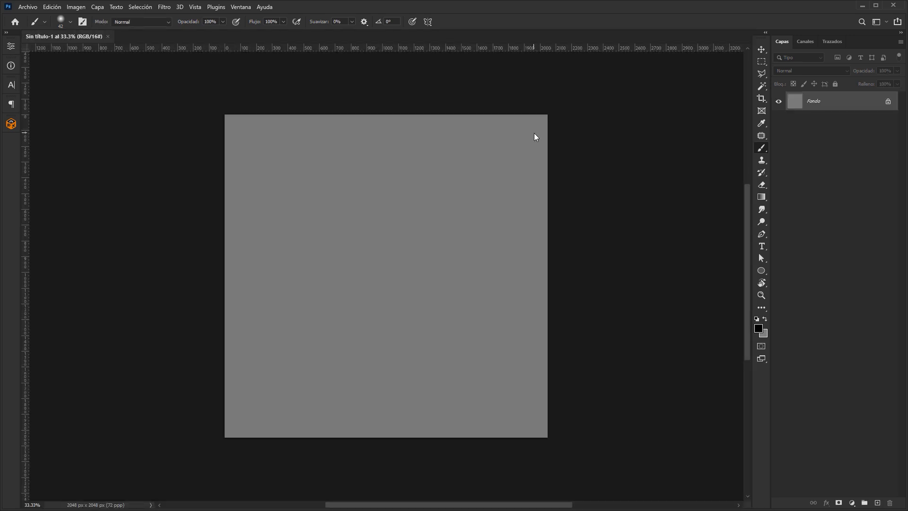
# Add a solid colour fill layer with RGB 128, 128, 128 and delete the original background layer
pyautogui.click(852, 502)
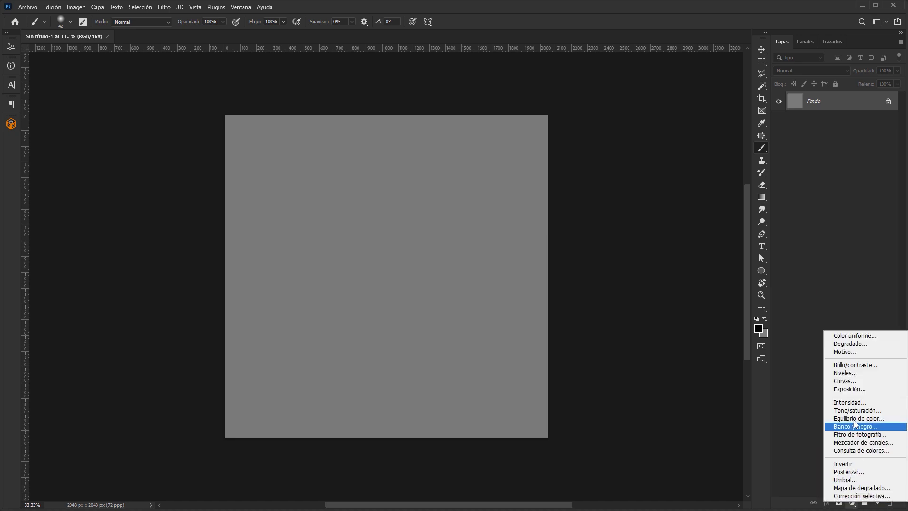
pyautogui.click(866, 336)
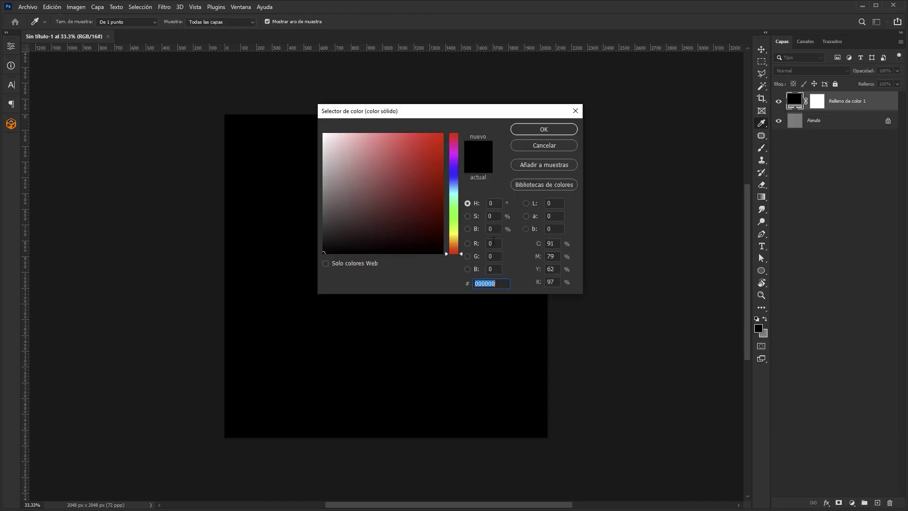
pyautogui.click(492, 244)
pyautogui.write('128')
pyautogui.press('Tab')
pyautogui.write('128')
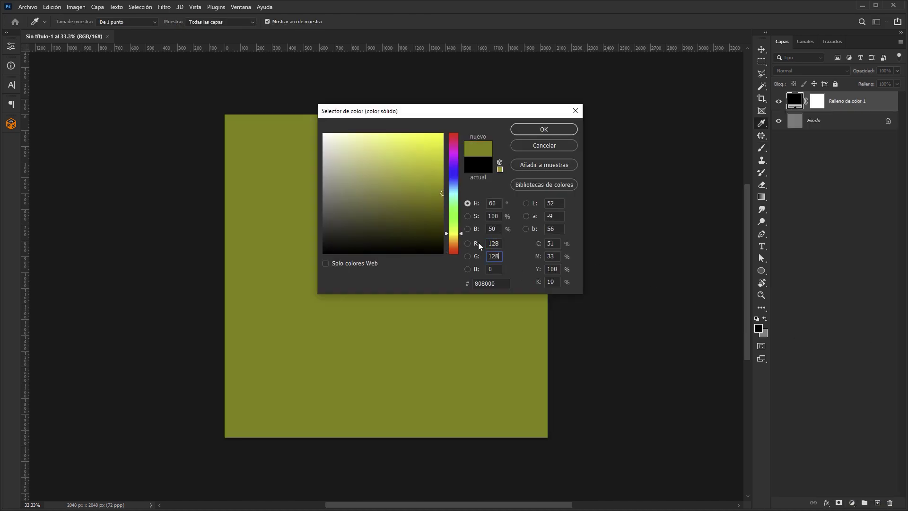
pyautogui.press('Tab')
pyautogui.write('128')
pyautogui.click(542, 129)
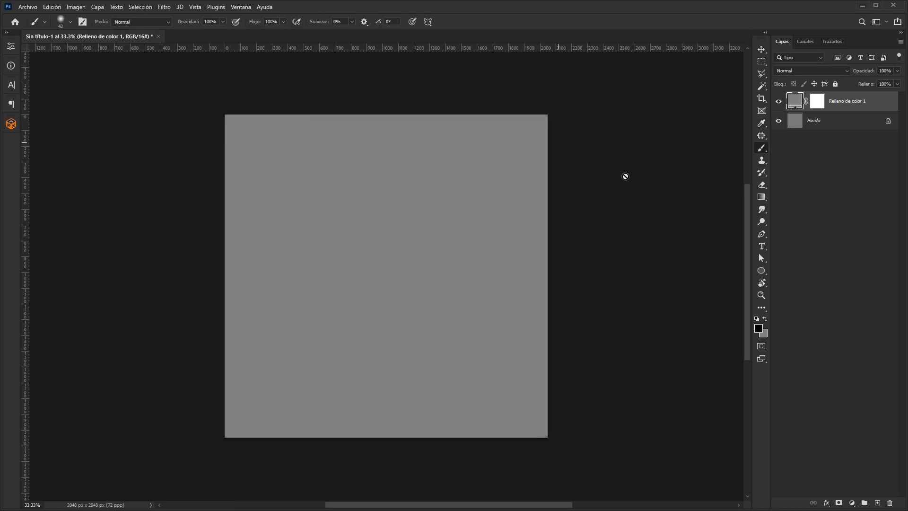
pyautogui.click(888, 121)
pyautogui.press('Delete')
# On a new layer, paint two curved black strokes for the path's edges and lower the layer's fill to about 13%
pyautogui.click(758, 329)
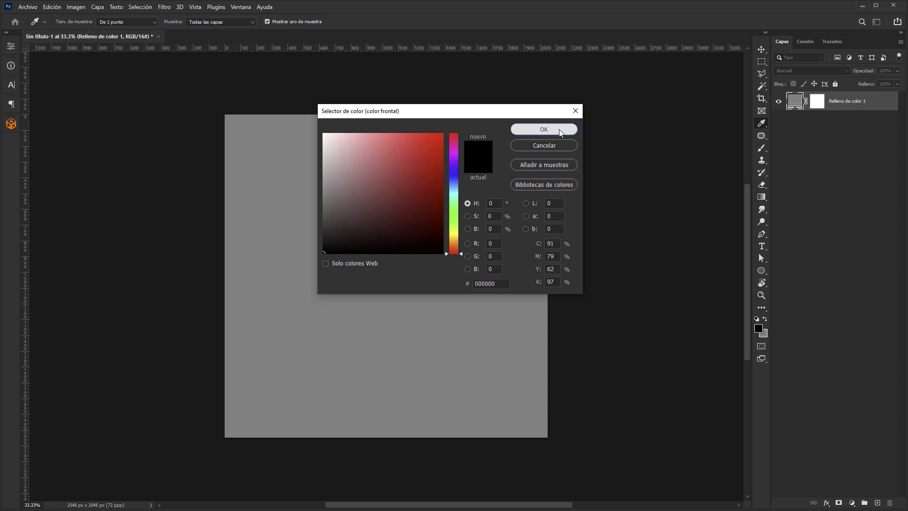
pyautogui.click(559, 129)
pyautogui.click(878, 504)
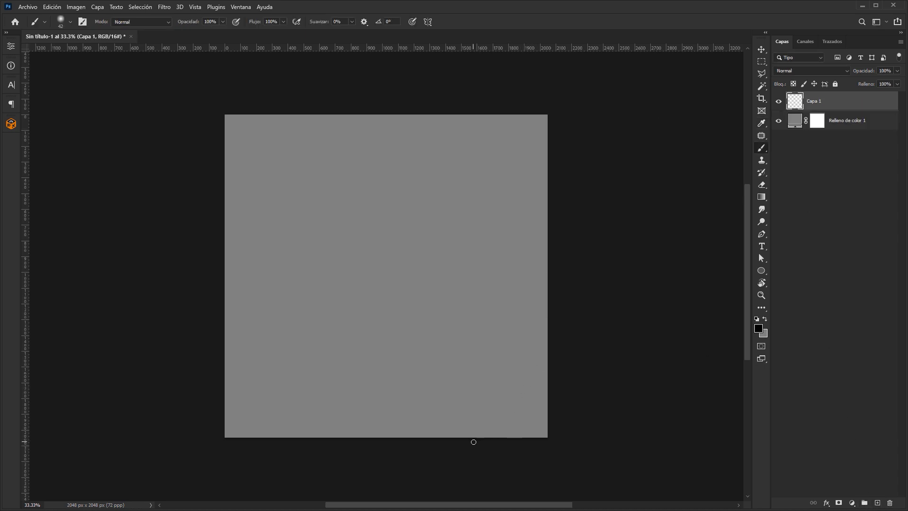
pyautogui.moveTo(468, 431)
pyautogui.mouseDown()
pyautogui.moveTo(424, 311)
pyautogui.moveTo(359, 287)
pyautogui.mouseUp()
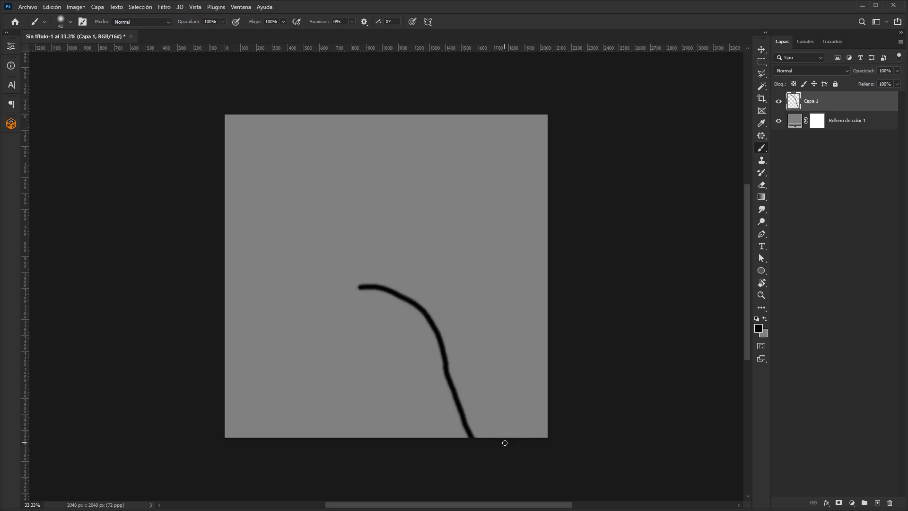
pyautogui.moveTo(504, 431)
pyautogui.mouseDown()
pyautogui.moveTo(424, 214)
pyautogui.moveTo(368, 193)
pyautogui.mouseUp()
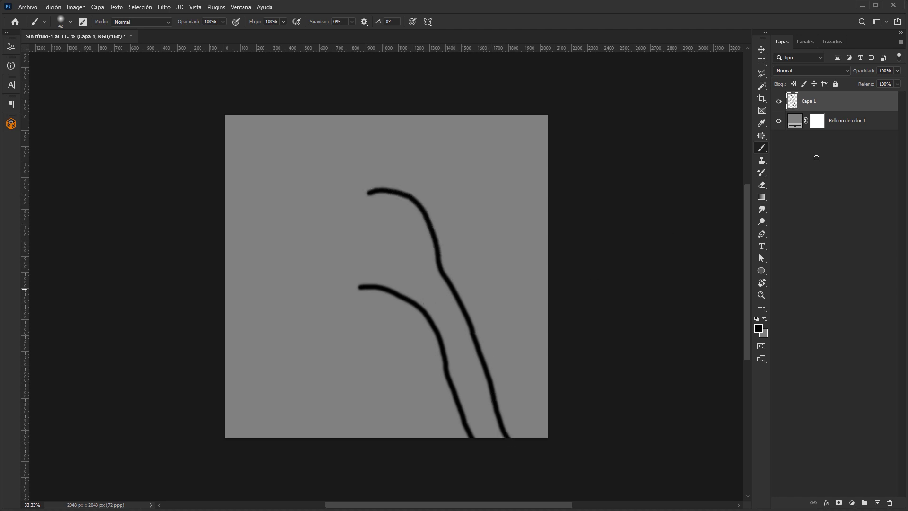
pyautogui.click(897, 85)
pyautogui.moveTo(875, 95); pyautogui.dragTo(865, 95)
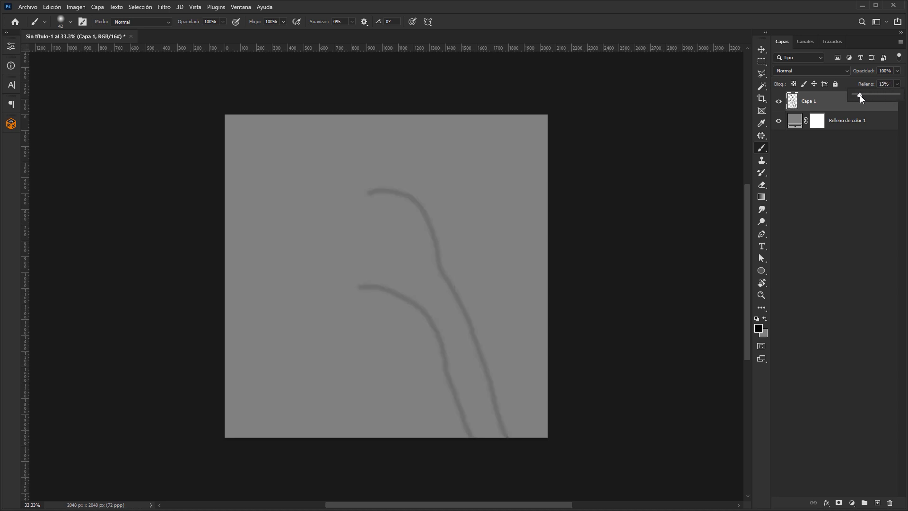
# On a new layer, paint soft white strokes about 162 px wide around the path and house area, and set the layer's fill to 21%
pyautogui.click(877, 503)
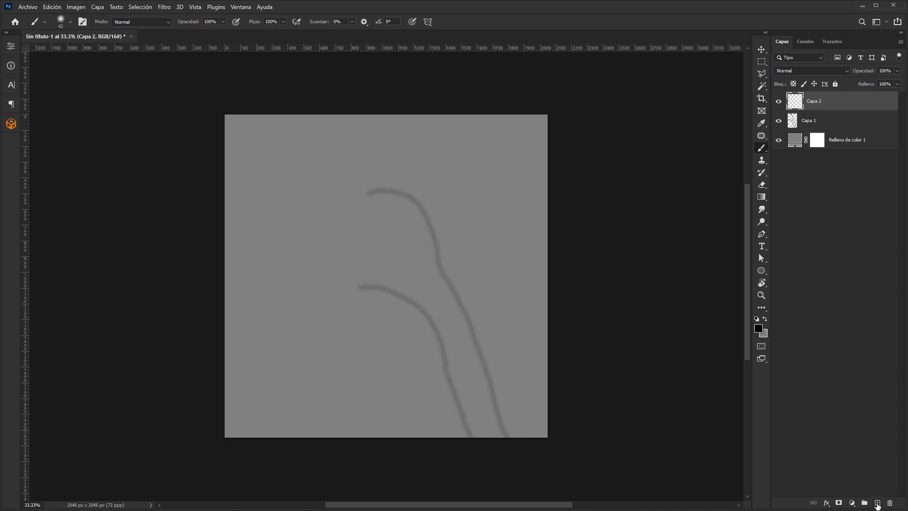
pyautogui.click(758, 328)
pyautogui.write('ffffff')
pyautogui.click(524, 133)
pyautogui.keyDown('alt'); pyautogui.moveTo(495, 322); pyautogui.dragTo(508, 317, button='right'); pyautogui.keyUp('alt')
pyautogui.moveTo(520, 420)
pyautogui.mouseDown()
pyautogui.moveTo(520, 437)
pyautogui.moveTo(494, 322)
pyautogui.moveTo(446, 241)
pyautogui.moveTo(450, 220)
pyautogui.mouseUp()
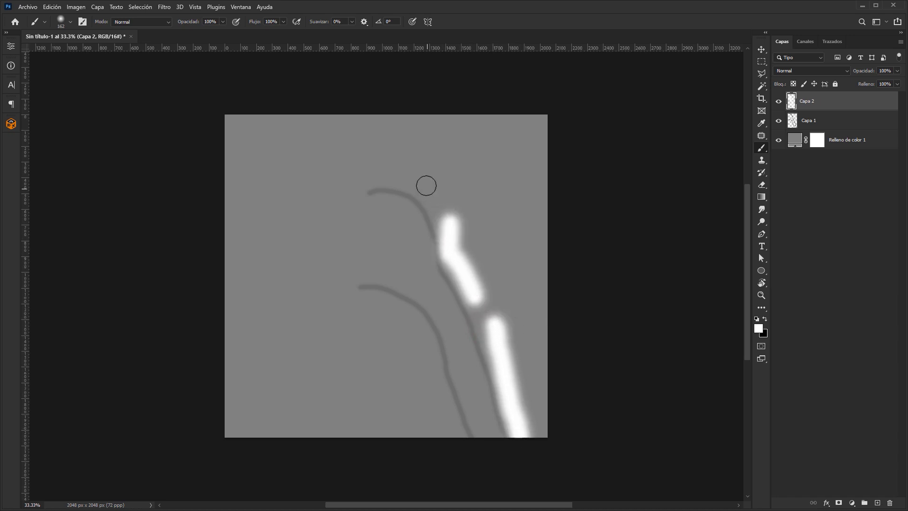
pyautogui.moveTo(427, 185)
pyautogui.mouseDown()
pyautogui.moveTo(363, 171)
pyautogui.moveTo(314, 223)
pyautogui.moveTo(315, 276)
pyautogui.moveTo(379, 306)
pyautogui.moveTo(420, 344)
pyautogui.mouseUp()
pyautogui.moveTo(403, 433)
pyautogui.mouseDown()
pyautogui.moveTo(397, 411)
pyautogui.moveTo(331, 342)
pyautogui.mouseUp()
pyautogui.moveTo(291, 308)
pyautogui.mouseDown()
pyautogui.moveTo(265, 253)
pyautogui.moveTo(340, 150)
pyautogui.moveTo(390, 137)
pyautogui.mouseUp()
pyautogui.moveTo(445, 153); pyautogui.dragTo(529, 310)
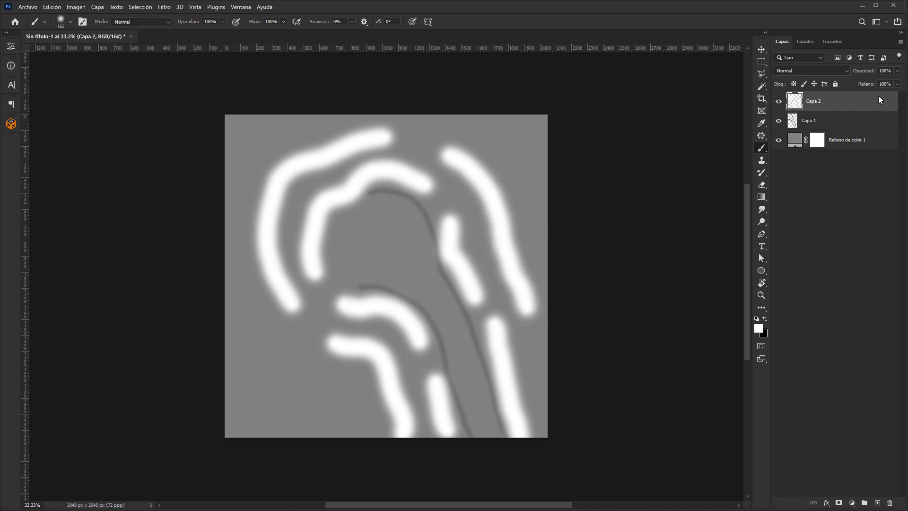
pyautogui.click(896, 85)
pyautogui.moveTo(898, 94); pyautogui.dragTo(864, 97)
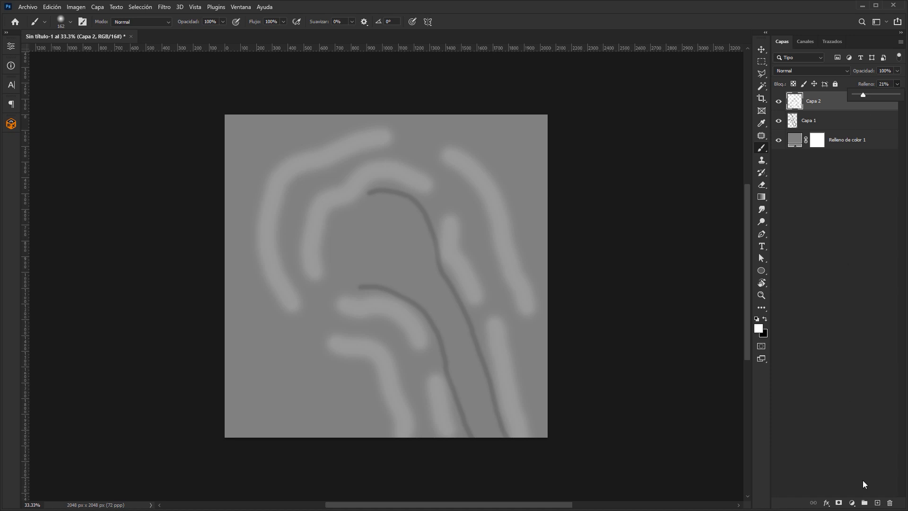
# On another new layer, paint white strokes for the higher hills towards the canvas edges and set the layer's fill to 50%
pyautogui.click(878, 503)
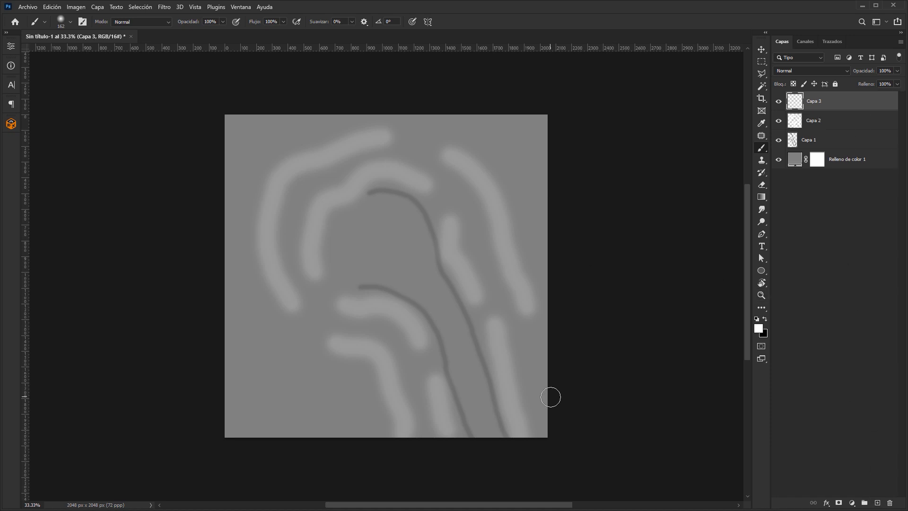
pyautogui.moveTo(551, 397); pyautogui.dragTo(470, 217)
pyautogui.moveTo(445, 179); pyautogui.dragTo(403, 148)
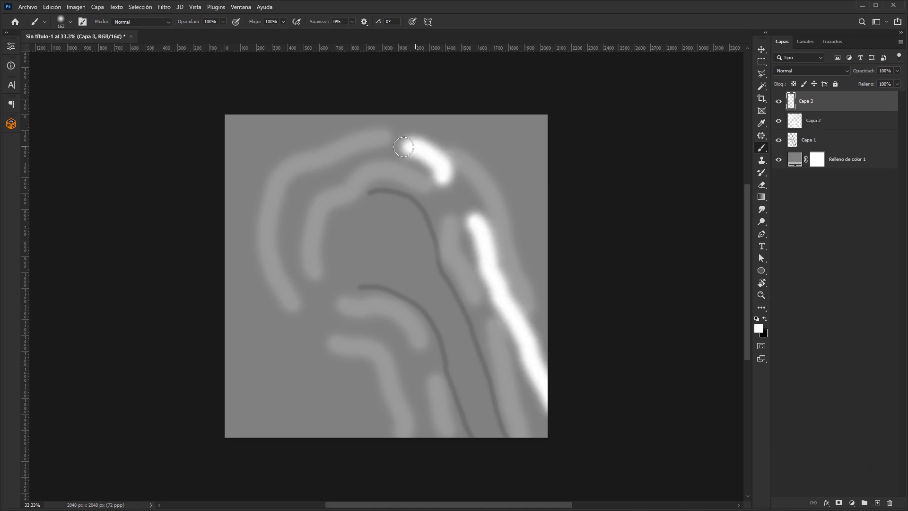
pyautogui.moveTo(329, 167)
pyautogui.mouseDown()
pyautogui.moveTo(279, 222)
pyautogui.moveTo(286, 255)
pyautogui.mouseUp()
pyautogui.moveTo(321, 314); pyautogui.dragTo(346, 330)
pyautogui.moveTo(284, 325)
pyautogui.mouseDown()
pyautogui.moveTo(366, 428)
pyautogui.moveTo(278, 360)
pyautogui.moveTo(248, 227)
pyautogui.moveTo(331, 137)
pyautogui.moveTo(416, 112)
pyautogui.moveTo(533, 209)
pyautogui.moveTo(551, 259)
pyautogui.mouseUp()
pyautogui.moveTo(289, 122); pyautogui.dragTo(246, 154)
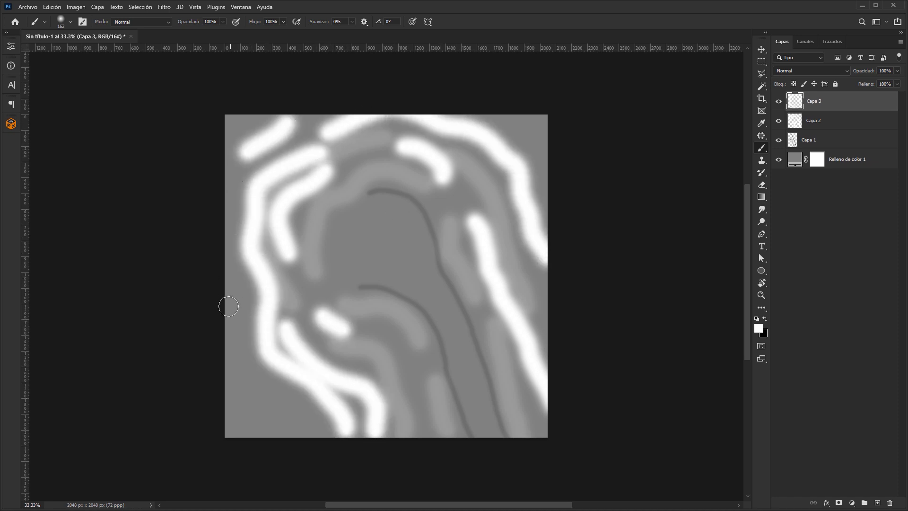
pyautogui.moveTo(246, 284)
pyautogui.mouseDown()
pyautogui.moveTo(238, 315)
pyautogui.moveTo(284, 403)
pyautogui.mouseUp()
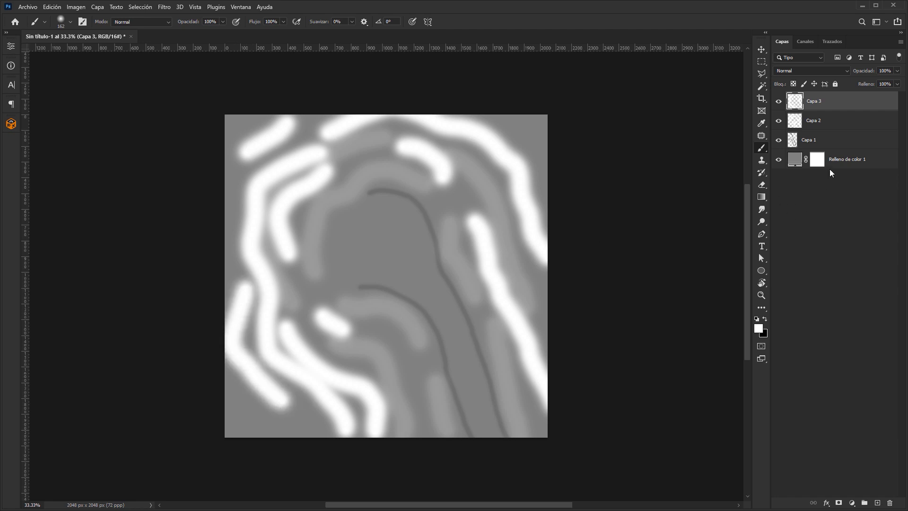
pyautogui.click(897, 84)
pyautogui.click(882, 97)
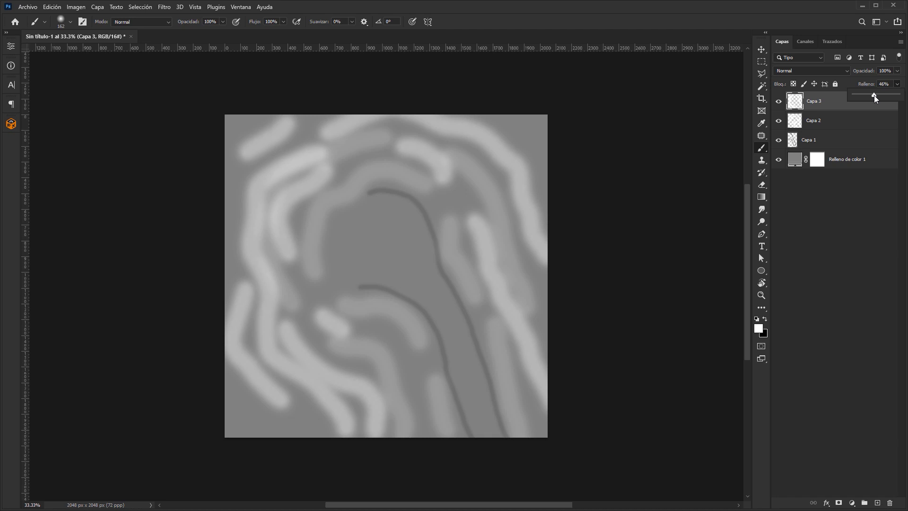
pyautogui.click(890, 85)
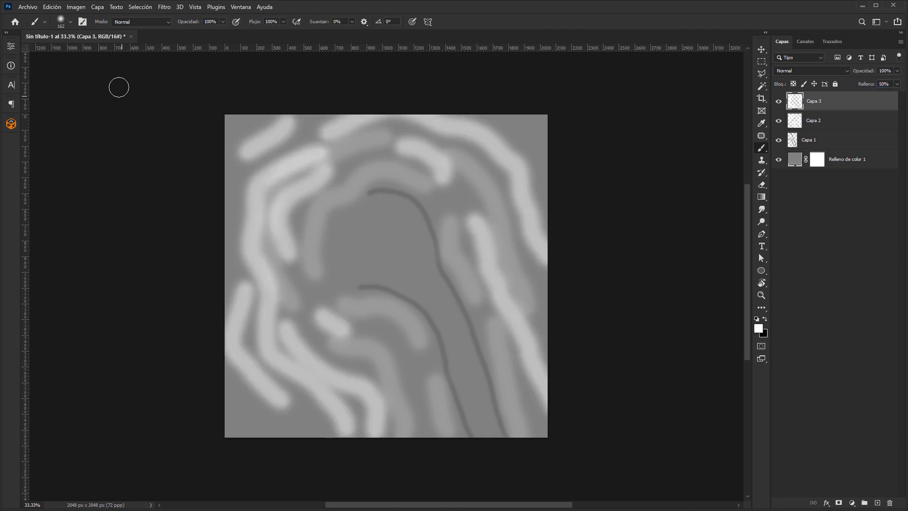
# Save a copy of the map as the TIFF file desplazamiento in the tutorial folder, without compression and with layers discarded
pyautogui.click(28, 7)
pyautogui.click(75, 132)
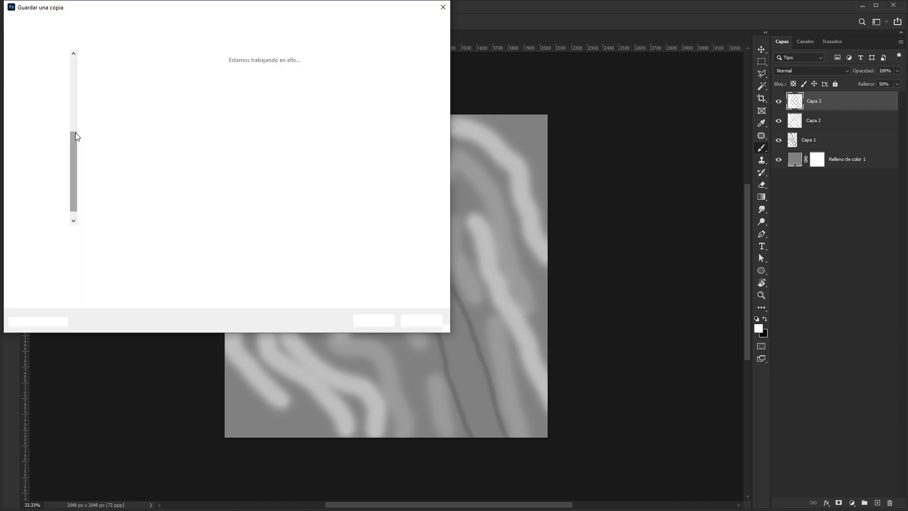
pyautogui.doubleClick(117, 97)
pyautogui.click(114, 247)
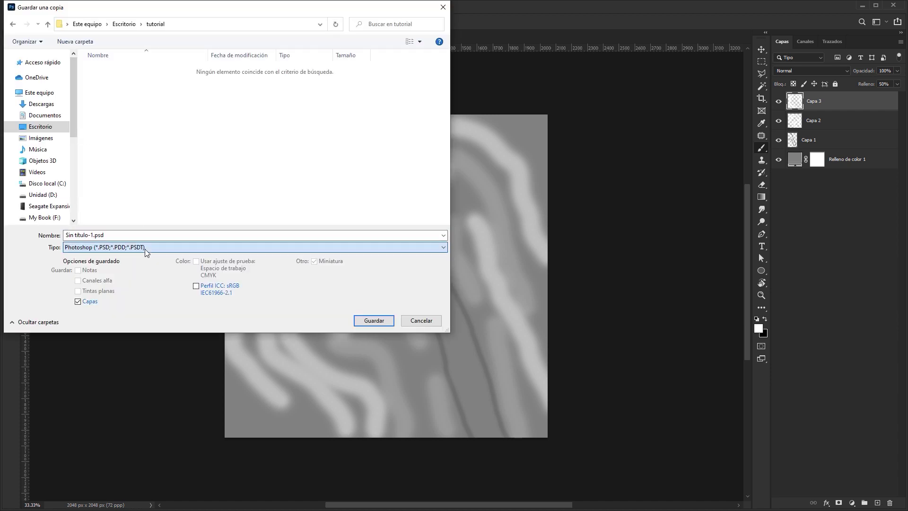
pyautogui.click(97, 359)
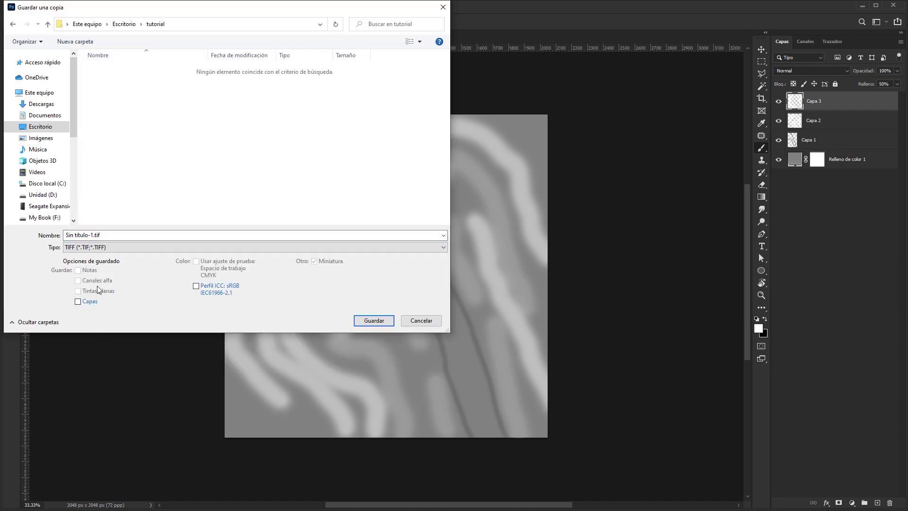
pyautogui.click(98, 234)
pyautogui.write('desplazamiento')
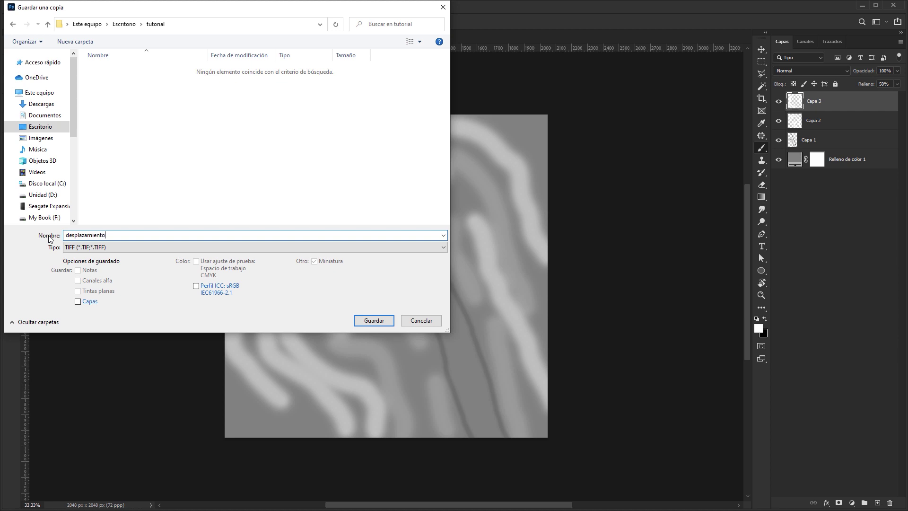
pyautogui.click(373, 321)
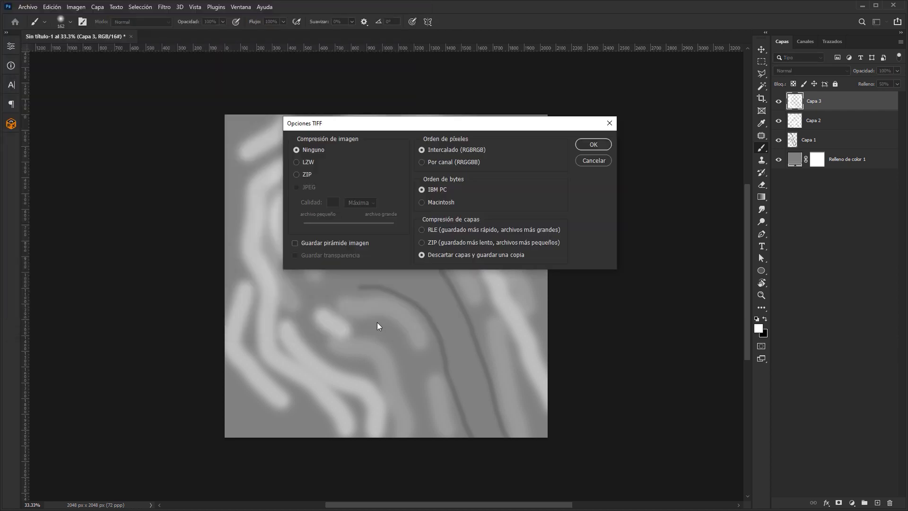
pyautogui.click(593, 144)
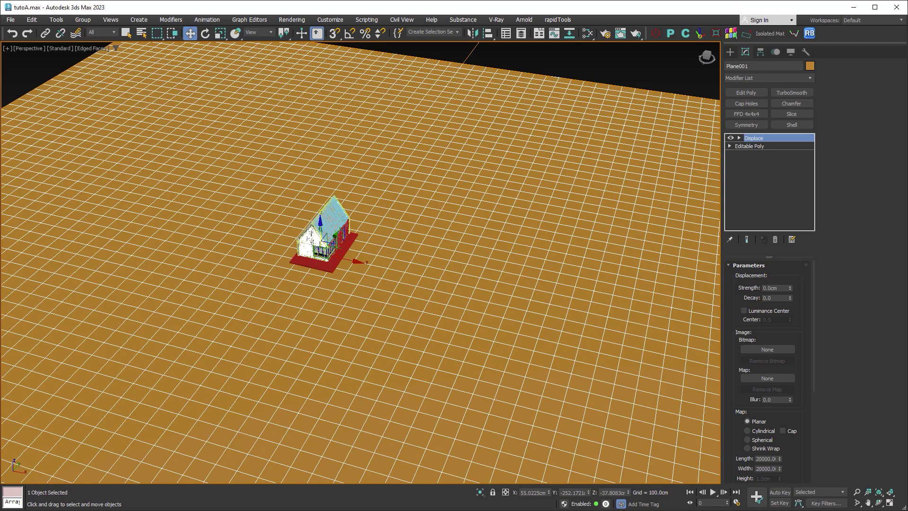
# In 3ds Max, load desplazamiento.tif as the Displace modifier's bitmap with gamma overridden to 1.0
pyautogui.click(767, 349)
pyautogui.click(33, 104)
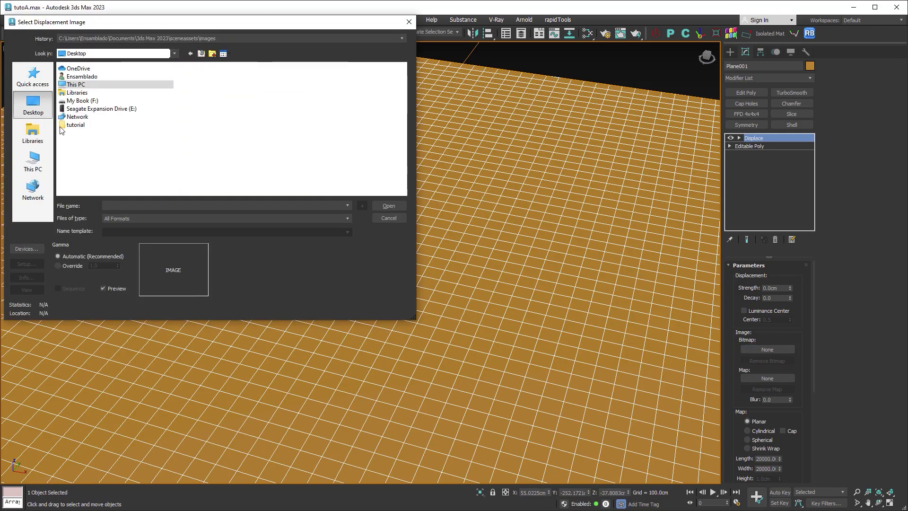
pyautogui.doubleClick(93, 124)
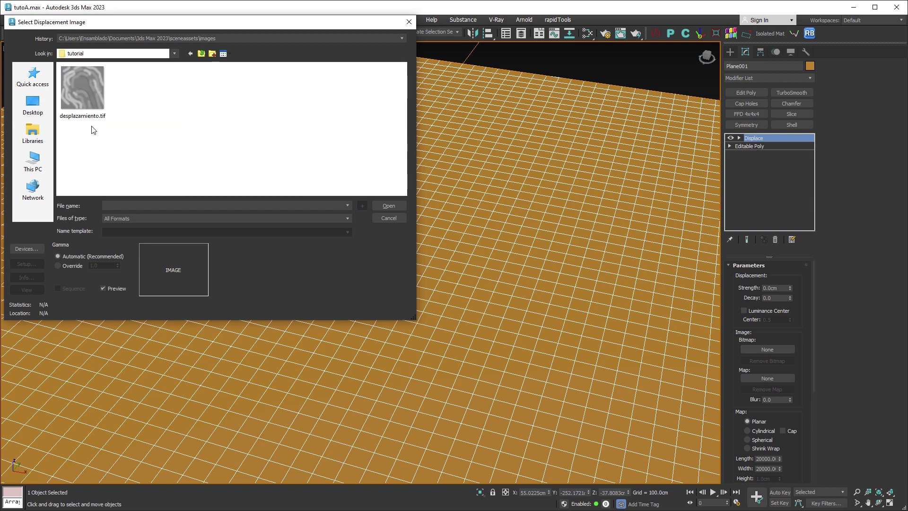
pyautogui.click(91, 95)
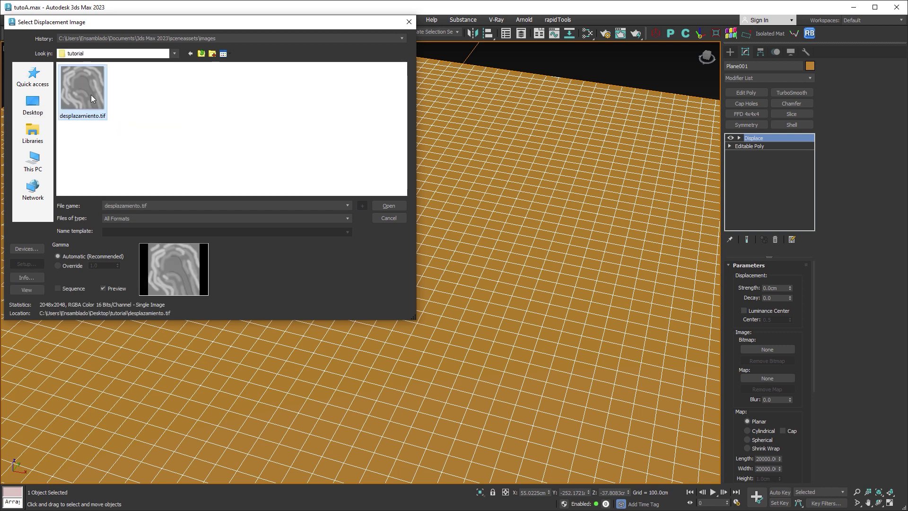
pyautogui.click(68, 266)
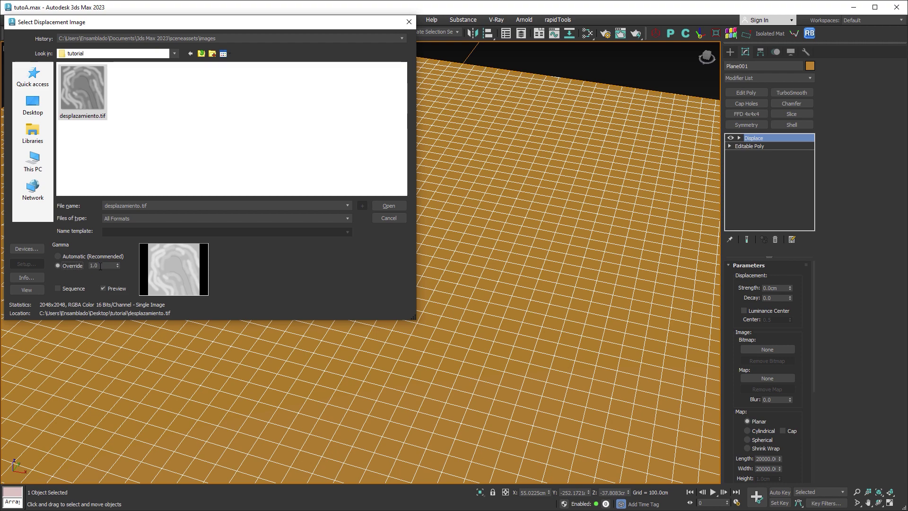
pyautogui.click(389, 205)
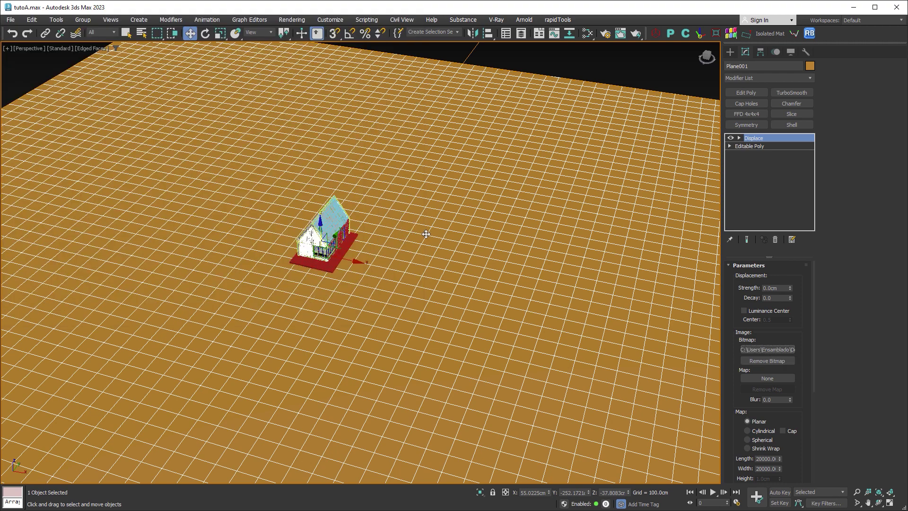
# Raise the Displace strength to about 1107 cm, checking the terrain's relief from a low angle
pyautogui.scroll(-5, 426, 234)
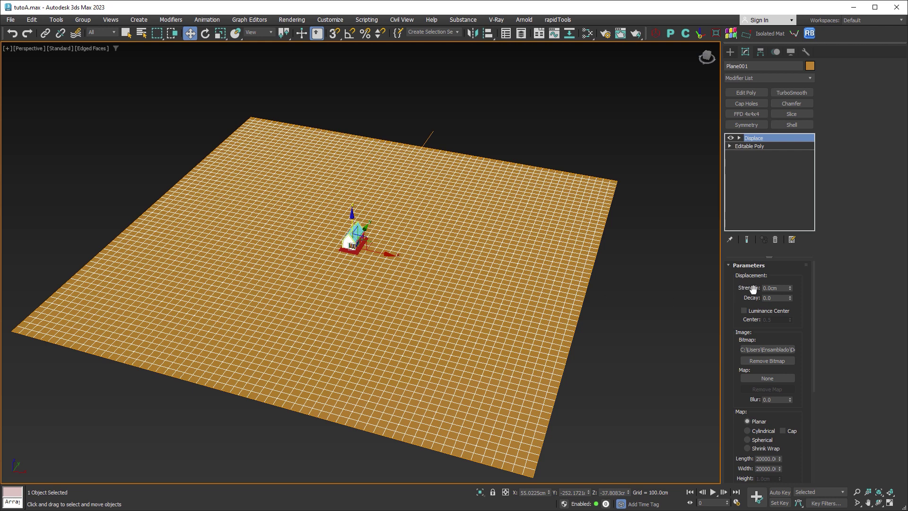
pyautogui.moveTo(790, 286); pyautogui.dragTo(785, 115)
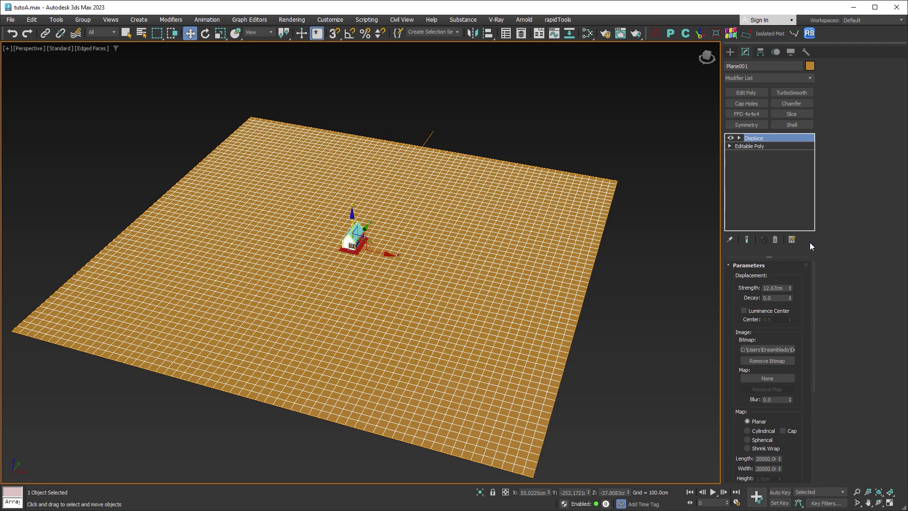
pyautogui.moveTo(791, 288); pyautogui.dragTo(790, 190)
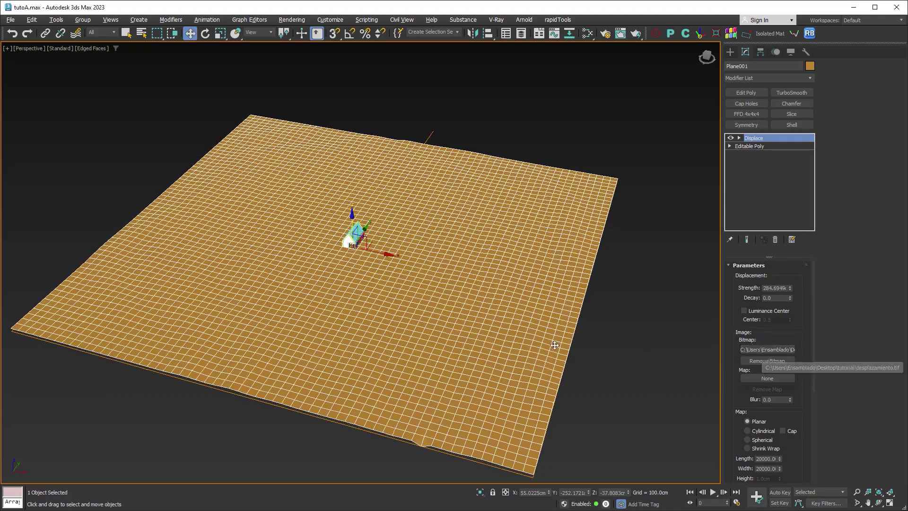
pyautogui.keyDown('alt'); pyautogui.moveTo(524, 366); pyautogui.dragTo(525, 331, button='middle'); pyautogui.keyUp('alt')
pyautogui.scroll(4, 459, 348)
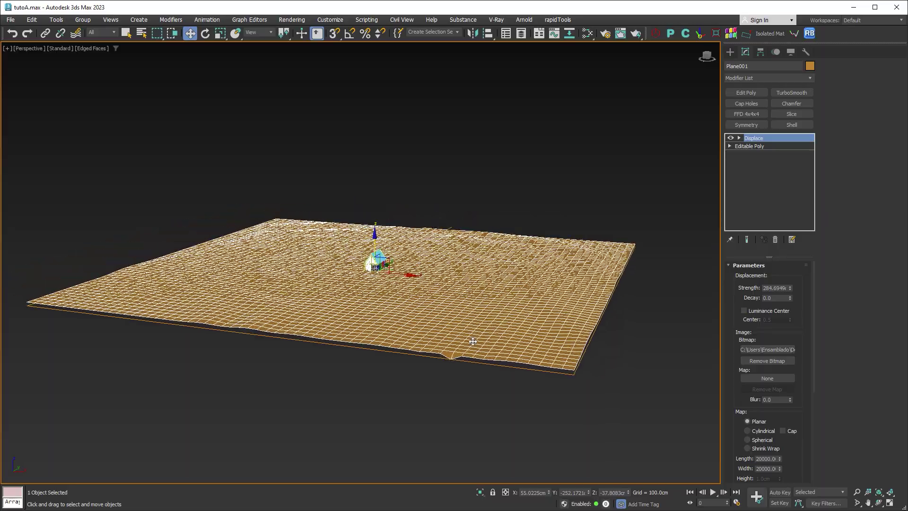
pyautogui.moveTo(789, 288); pyautogui.dragTo(786, 150)
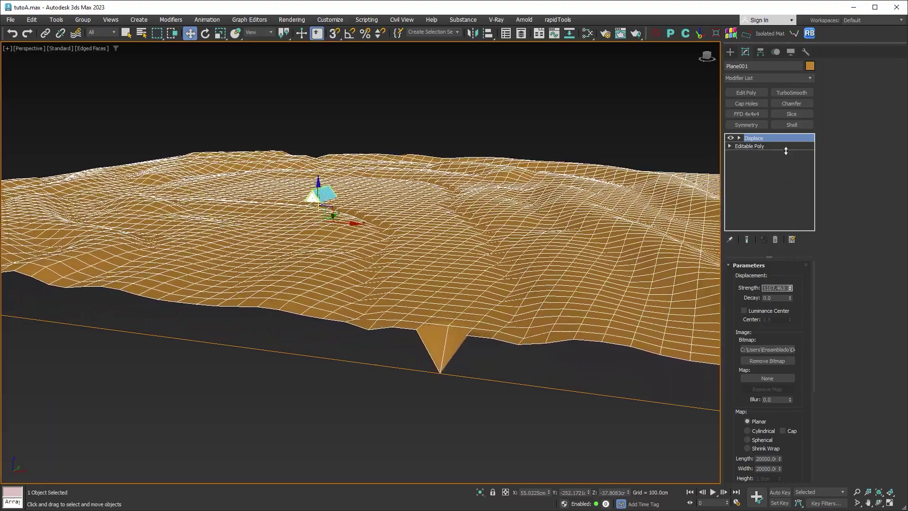
# Enable Luminance Center at 0.5 on the Displace modifier and check how the house base meets the terrain
pyautogui.keyDown('alt'); pyautogui.moveTo(551, 218); pyautogui.dragTo(488, 229, button='middle'); pyautogui.keyUp('alt')
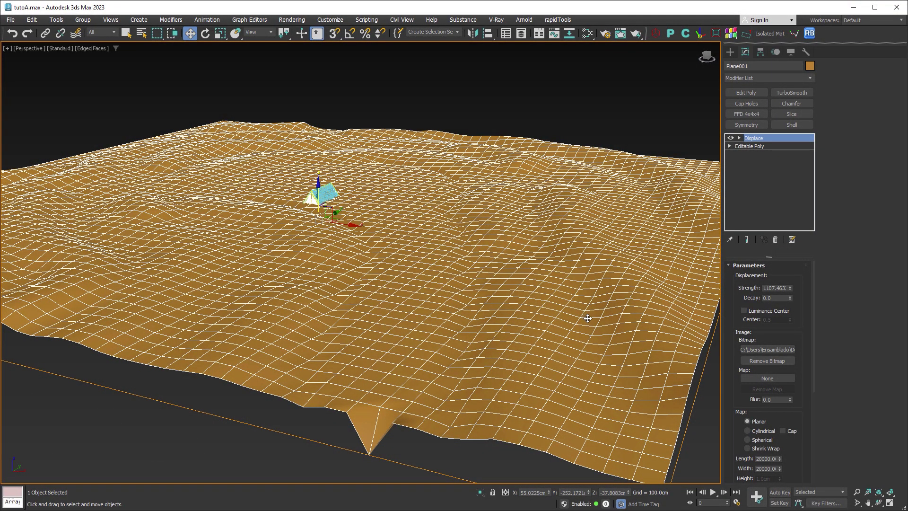
pyautogui.click(761, 315)
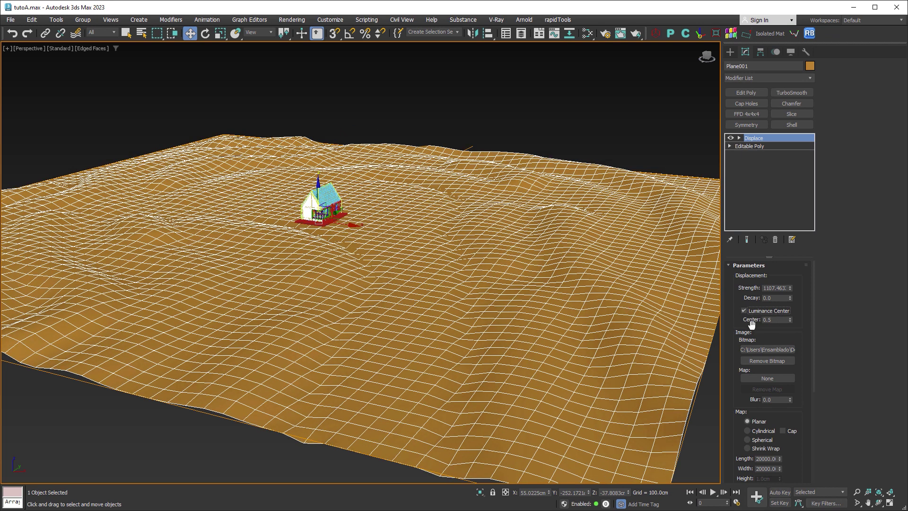
pyautogui.scroll(5, 346, 226)
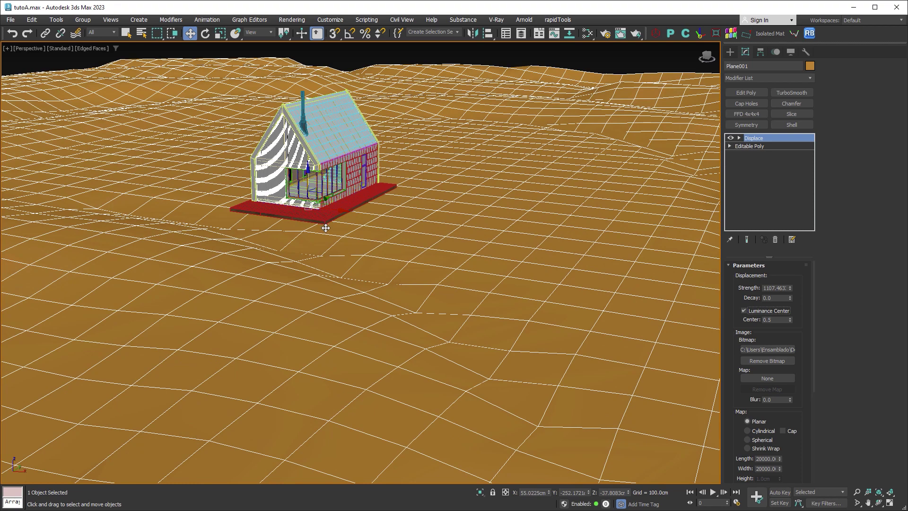
pyautogui.scroll(5, 326, 228)
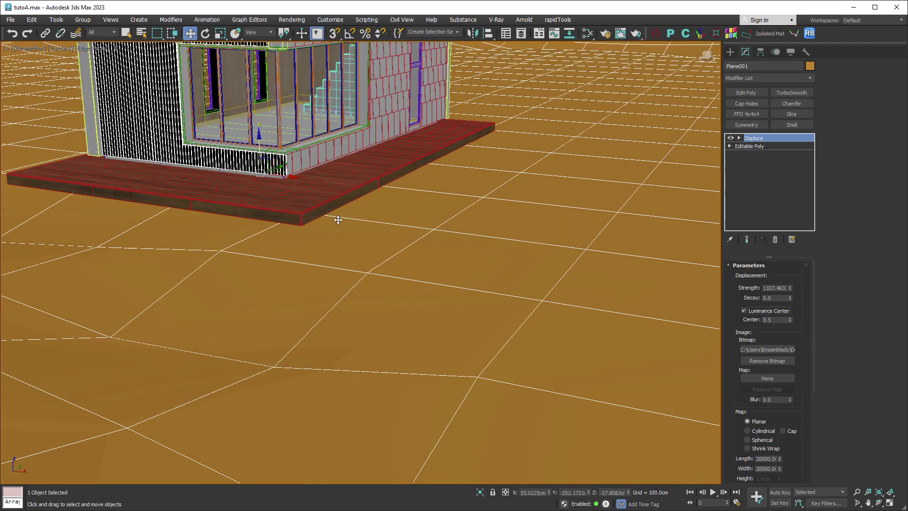
pyautogui.scroll(-10, 338, 220)
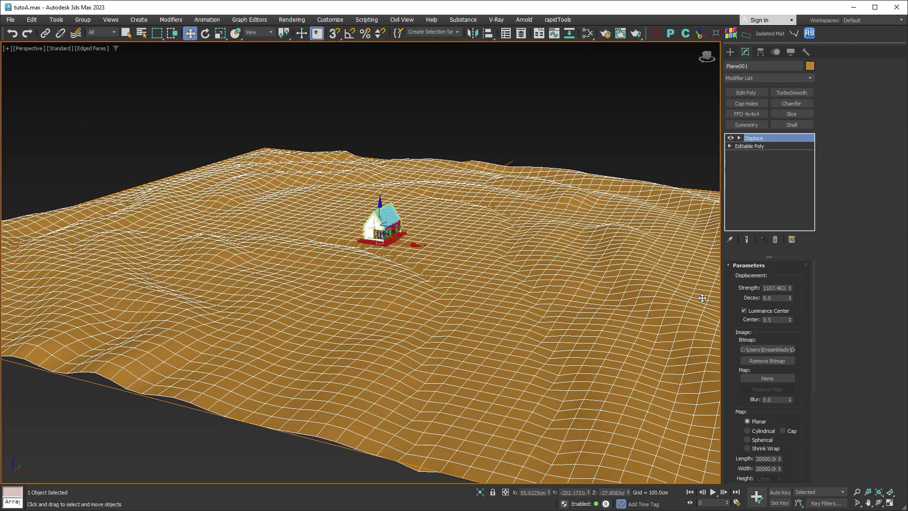
# Try a Displace strength of about 3378 cm and inspect the relief from low and high angles
pyautogui.moveTo(790, 289); pyautogui.dragTo(763, 198)
pyautogui.moveTo(546, 270)
pyautogui.keyDown('alt'); pyautogui.mouseDown(button='middle')
pyautogui.moveTo(548, 257)
pyautogui.moveTo(551, 282)
pyautogui.moveTo(562, 255)
pyautogui.moveTo(522, 339)
pyautogui.moveTo(540, 258)
pyautogui.mouseUp(button='middle'); pyautogui.keyUp('alt')
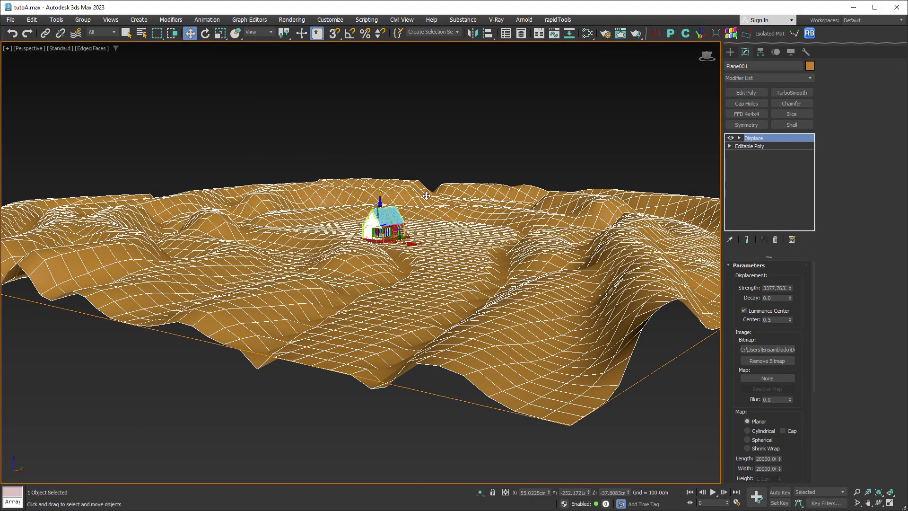
pyautogui.moveTo(545, 244)
pyautogui.keyDown('alt'); pyautogui.mouseDown(button='middle')
pyautogui.moveTo(546, 285)
pyautogui.moveTo(546, 259)
pyautogui.mouseUp(button='middle'); pyautogui.keyUp('alt')
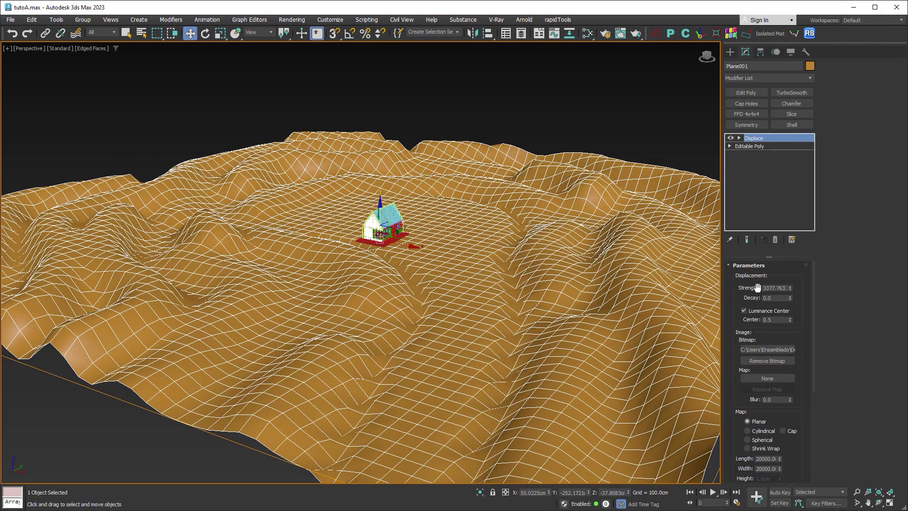
# Set the Displace strength to about 1486 cm, checking the hills and path around the house from several angles
pyautogui.moveTo(790, 289); pyautogui.dragTo(784, 314)
pyautogui.keyDown('alt'); pyautogui.moveTo(515, 260); pyautogui.dragTo(437, 281, button='middle'); pyautogui.keyUp('alt')
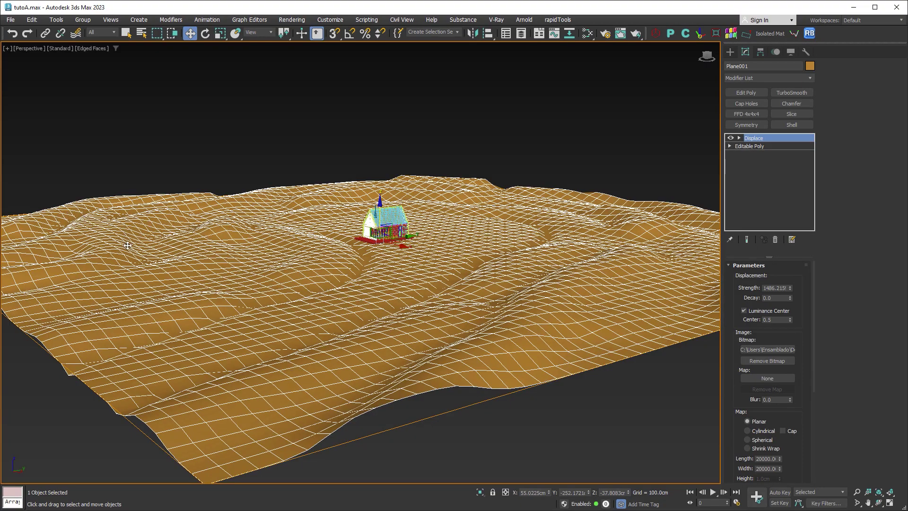
pyautogui.keyDown('alt'); pyautogui.moveTo(128, 245); pyautogui.dragTo(340, 284, button='middle'); pyautogui.keyUp('alt')
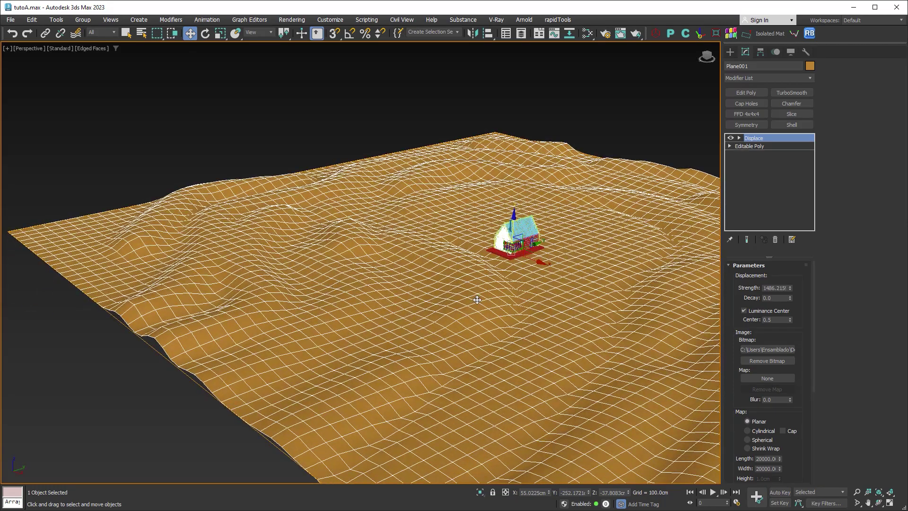
pyautogui.moveTo(477, 299); pyautogui.dragTo(342, 284, button='middle')
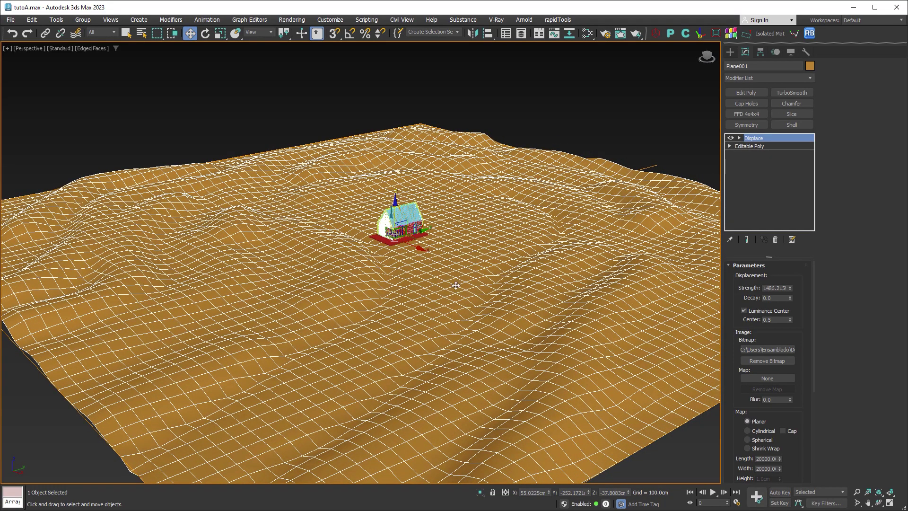
pyautogui.keyDown('alt'); pyautogui.moveTo(456, 285); pyautogui.dragTo(485, 279, button='middle'); pyautogui.keyUp('alt')
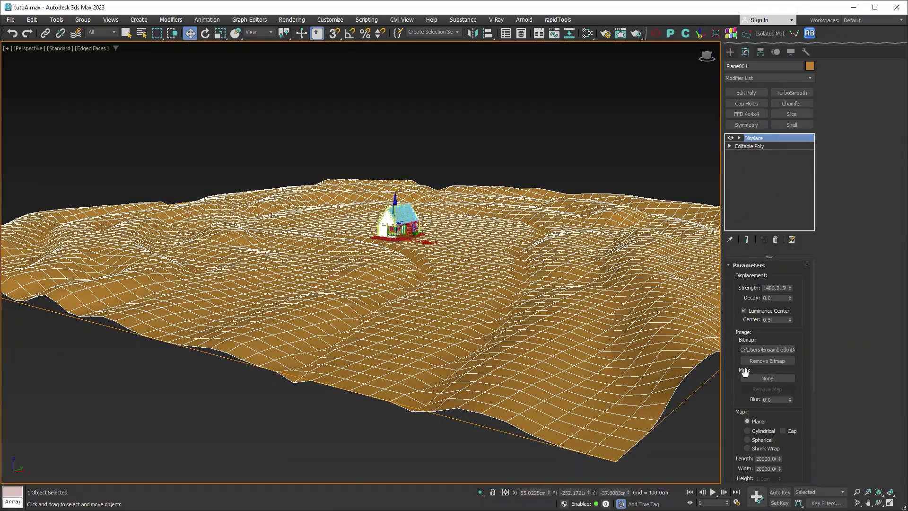
# Assign a general Noise map to the Displace modifier's map slot
pyautogui.click(767, 379)
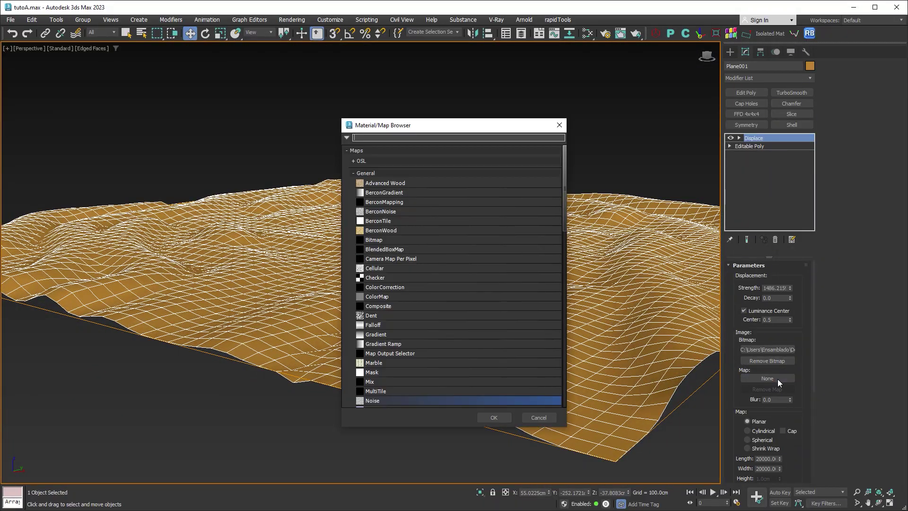
pyautogui.click(380, 400)
pyautogui.click(494, 418)
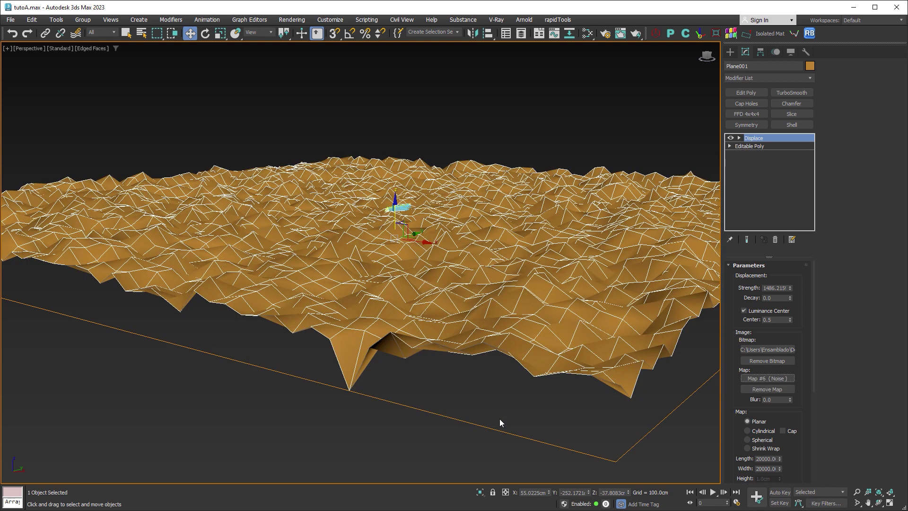
# Remove the old Noise node from the Slate Material Editor and load the Displace modifier's Noise map there as an instance
pyautogui.click(587, 33)
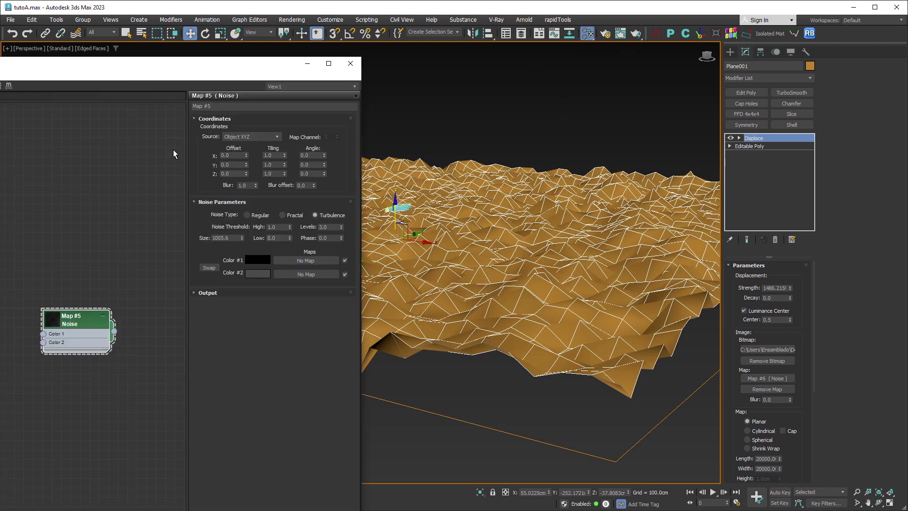
pyautogui.press('Delete')
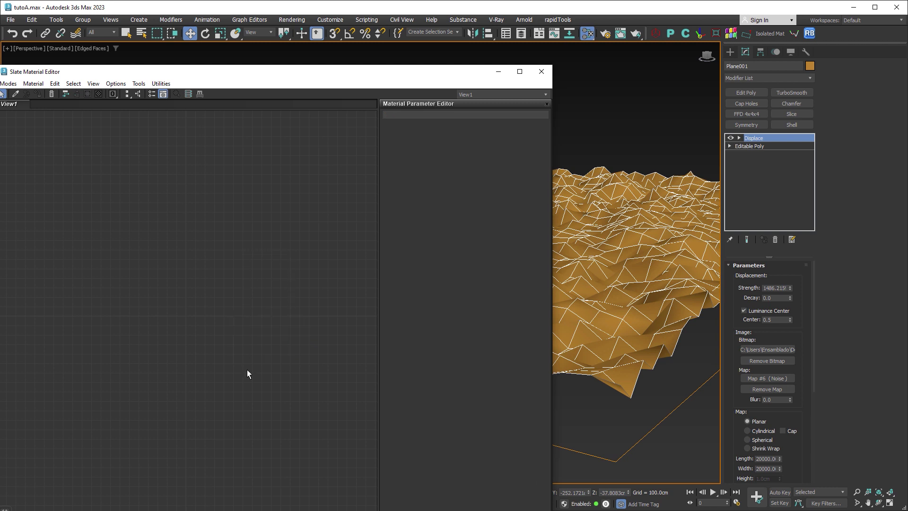
pyautogui.moveTo(772, 378); pyautogui.dragTo(282, 283)
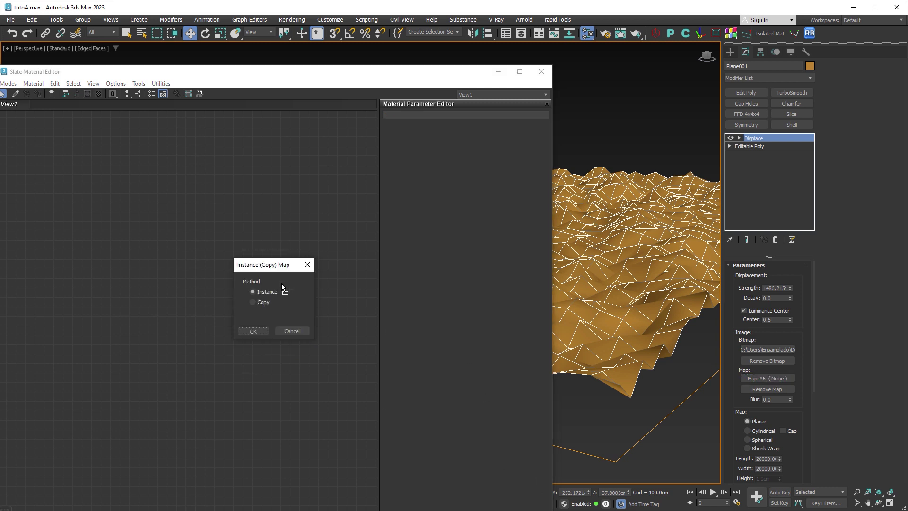
pyautogui.click(256, 330)
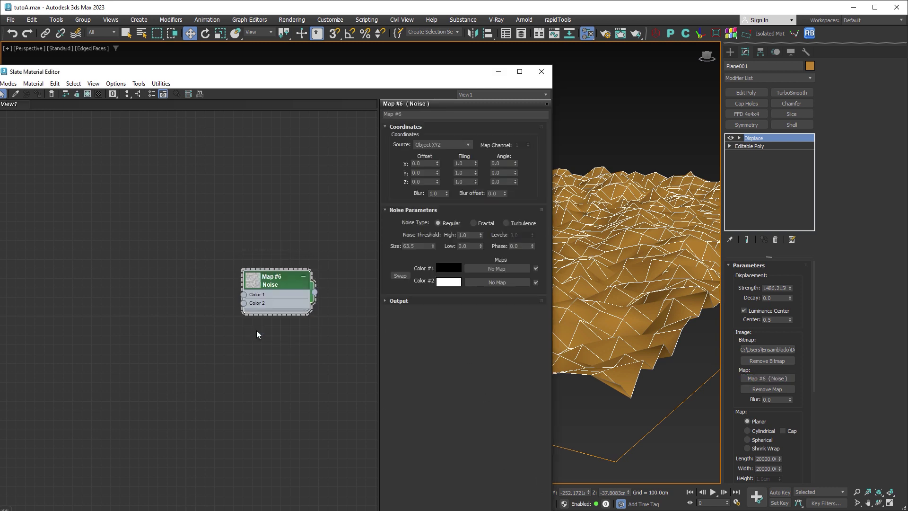
pyautogui.moveTo(398, 72); pyautogui.dragTo(274, 65)
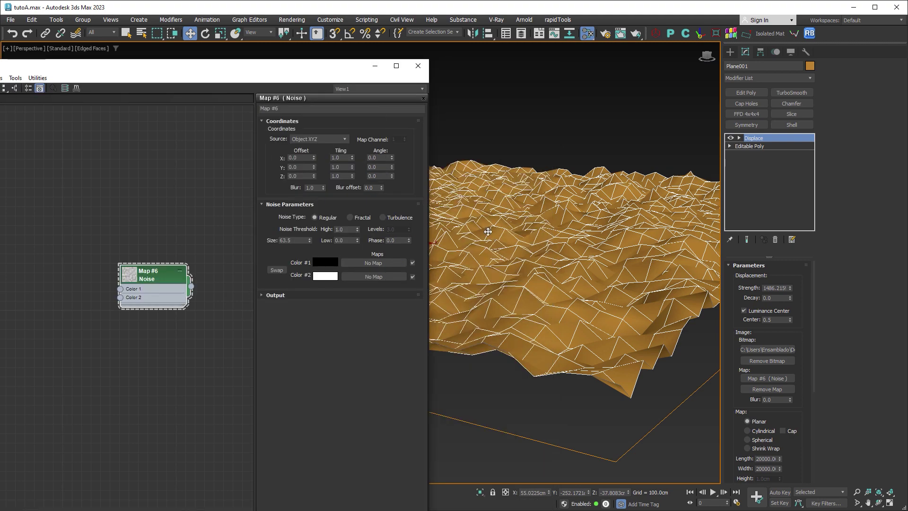
# Darken the Noise map's Color #2 to a grey with value 22, watching the terrain near the house
pyautogui.moveTo(488, 232)
pyautogui.mouseDown(button='middle')
pyautogui.moveTo(558, 267)
pyautogui.moveTo(606, 264)
pyautogui.moveTo(588, 286)
pyautogui.moveTo(578, 258)
pyautogui.moveTo(593, 271)
pyautogui.mouseUp(button='middle')
pyautogui.scroll(4, 577, 258)
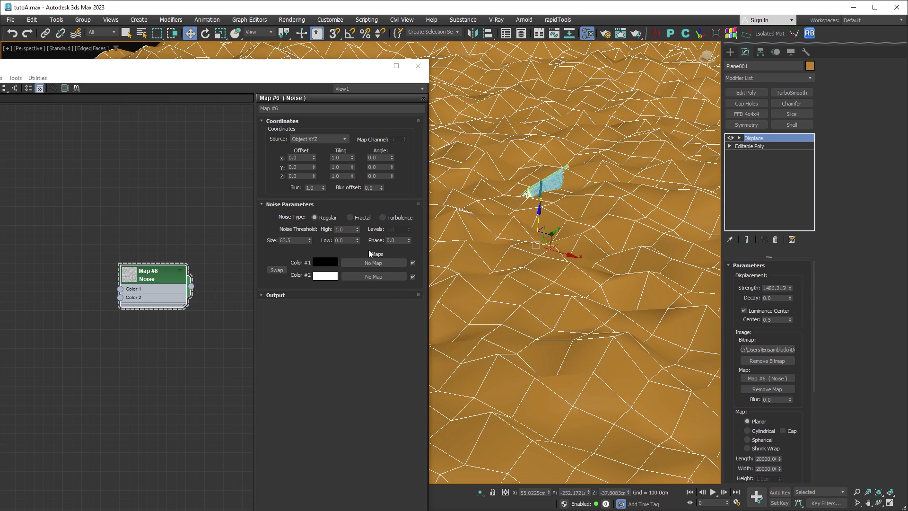
pyautogui.click(328, 278)
pyautogui.moveTo(205, 227); pyautogui.dragTo(205, 184)
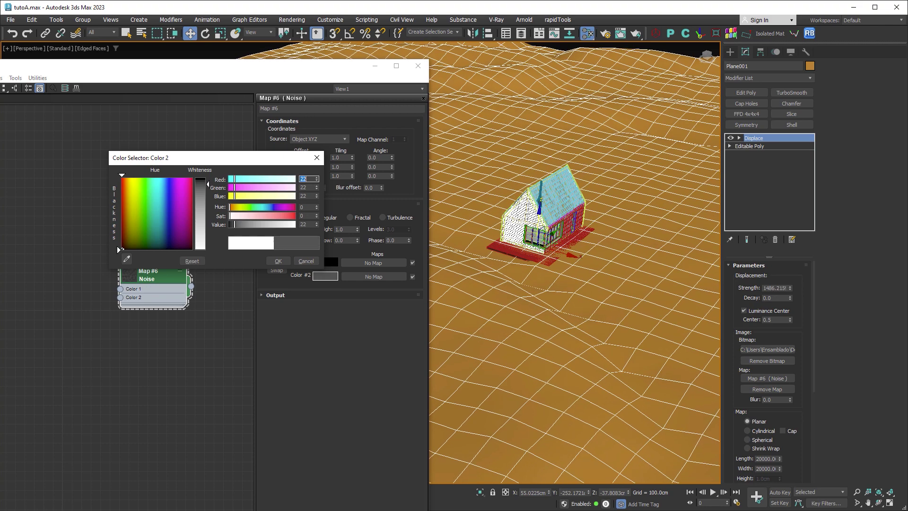
pyautogui.click(278, 261)
# Set the noise type to Turbulence with a size of about 211, and close the material editor
pyautogui.click(351, 218)
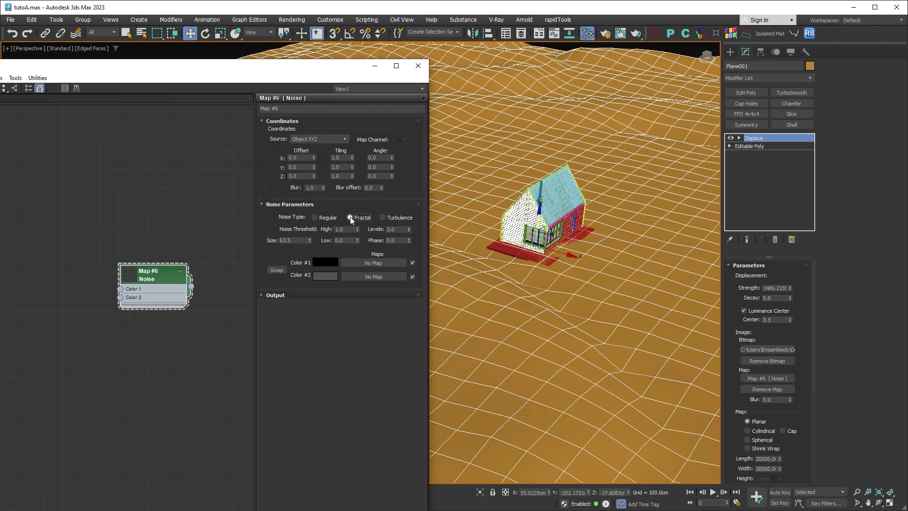
pyautogui.click(382, 218)
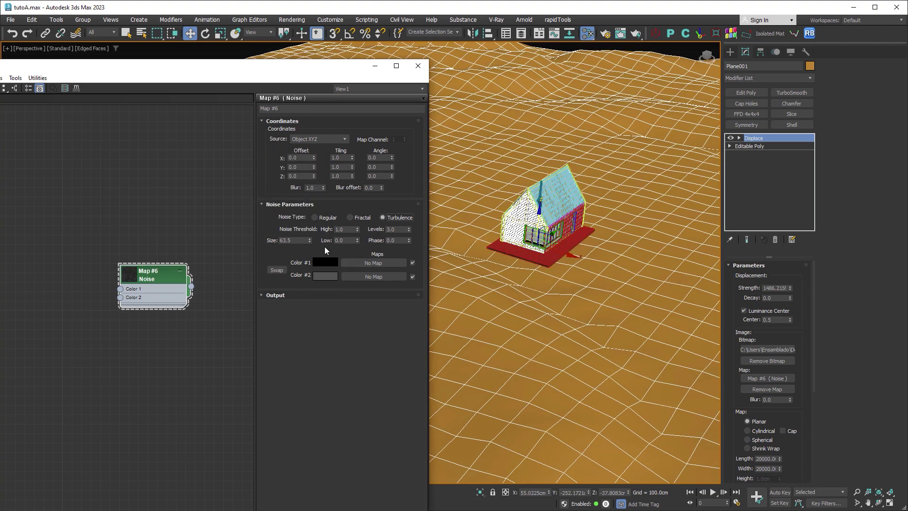
pyautogui.moveTo(310, 241); pyautogui.dragTo(334, 83)
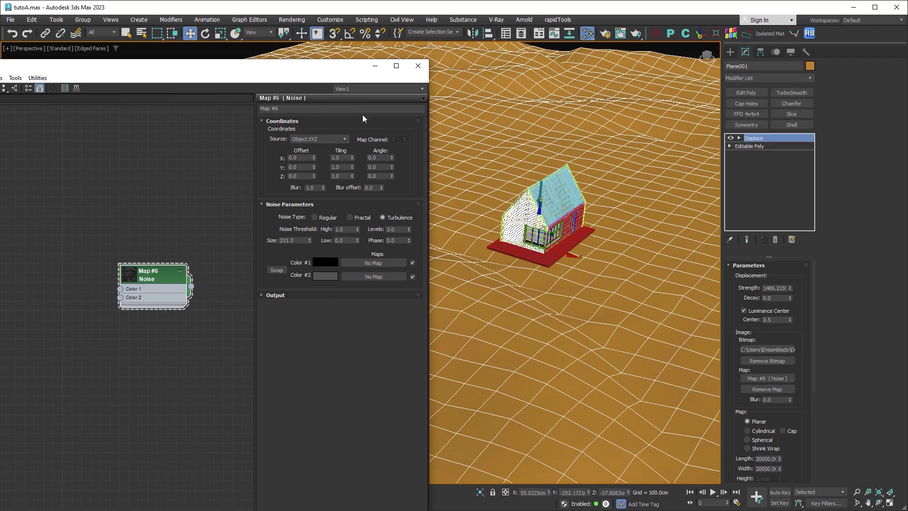
pyautogui.click(418, 66)
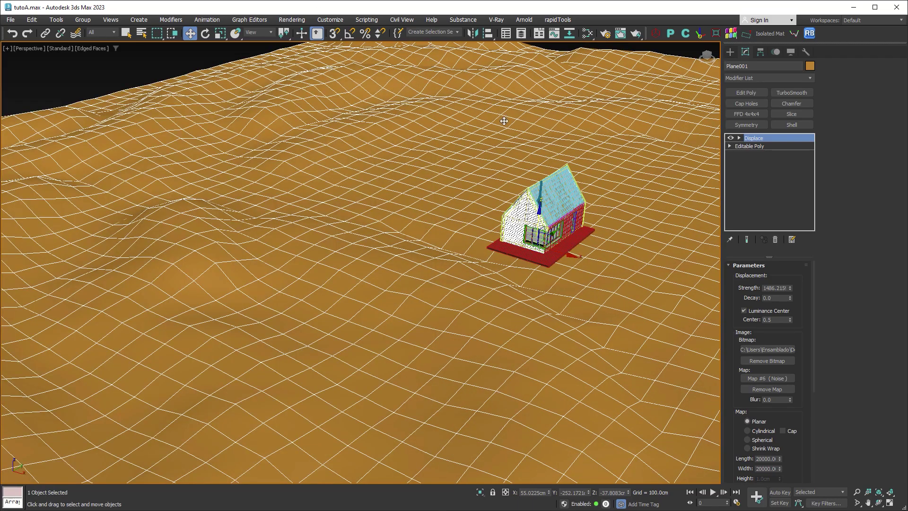
# Add a one-iteration TurboSmooth between the Editable Poly and Displace, and turn off the edged-faces display
pyautogui.click(757, 146)
pyautogui.click(796, 94)
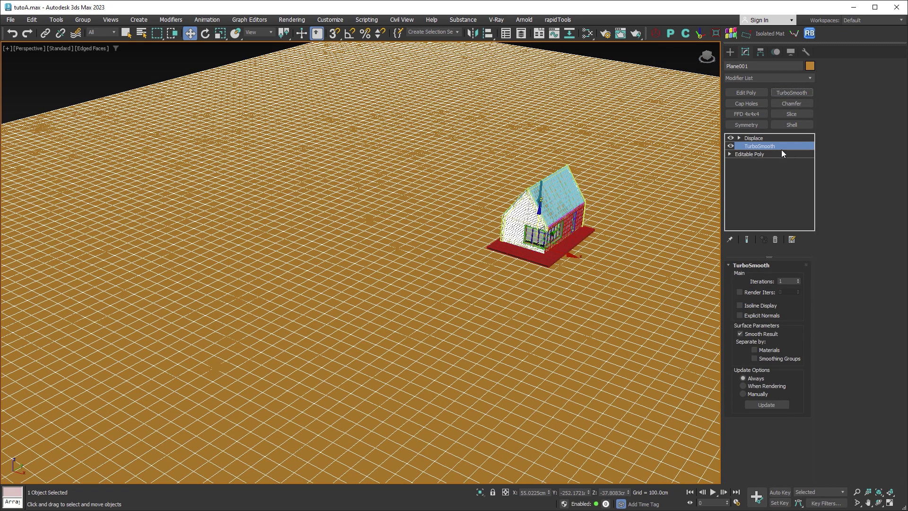
pyautogui.click(757, 138)
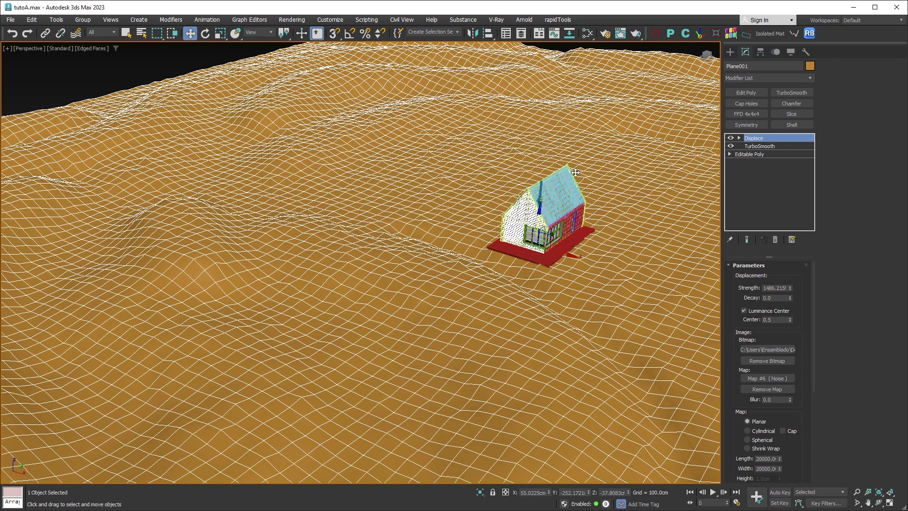
pyautogui.moveTo(592, 222)
pyautogui.mouseDown(button='middle')
pyautogui.moveTo(583, 222)
pyautogui.moveTo(545, 135)
pyautogui.moveTo(385, 187)
pyautogui.moveTo(558, 214)
pyautogui.mouseUp(button='middle')
pyautogui.press('F4')
# Reopen the Slate Material Editor and increase the Noise map's size to about 919
pyautogui.click(589, 36)
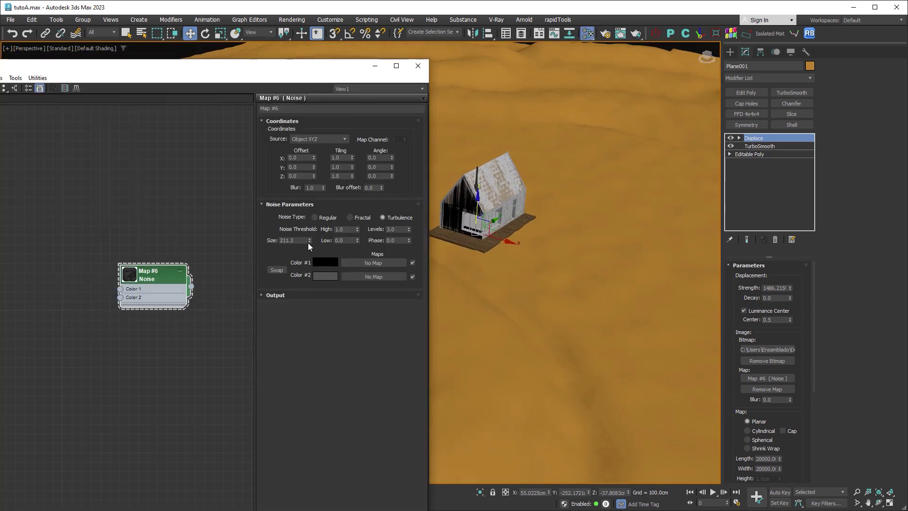
pyautogui.moveTo(310, 242); pyautogui.dragTo(337, 276)
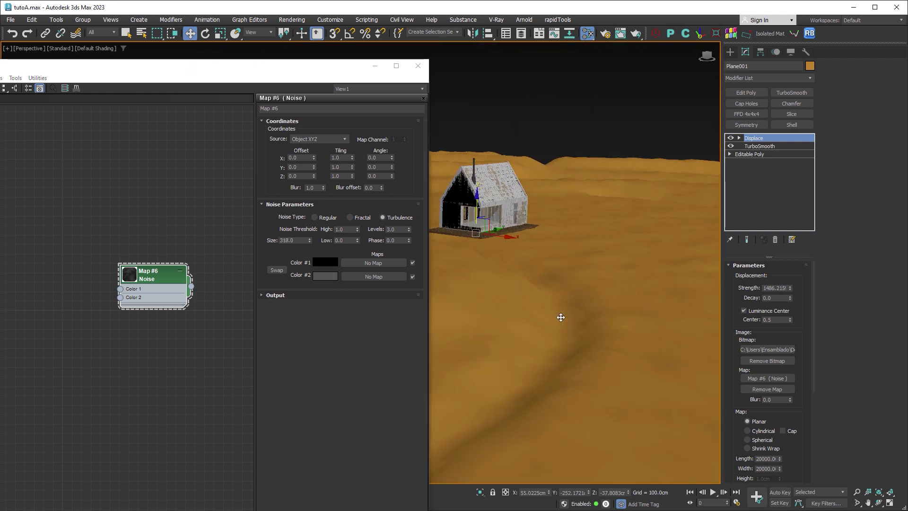
pyautogui.moveTo(534, 362); pyautogui.dragTo(591, 343, button='middle')
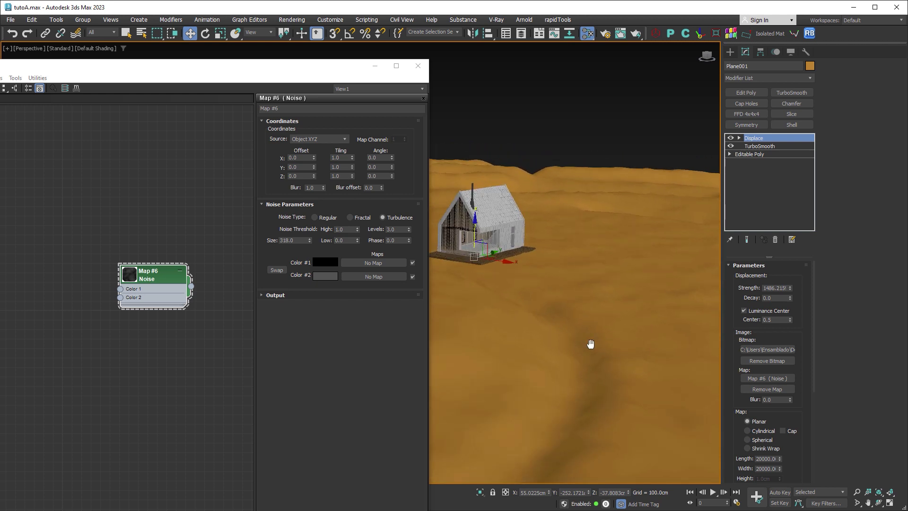
pyautogui.moveTo(309, 241); pyautogui.dragTo(543, 279)
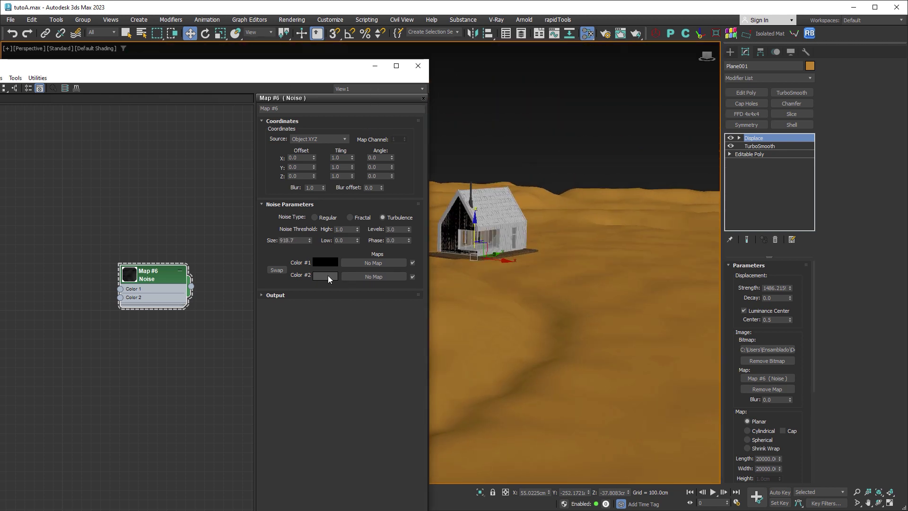
# Darken the Noise map's Color #2 to a grey with value 18
pyautogui.click(326, 276)
pyautogui.moveTo(208, 183)
pyautogui.mouseDown()
pyautogui.moveTo(208, 203)
pyautogui.moveTo(209, 182)
pyautogui.mouseUp()
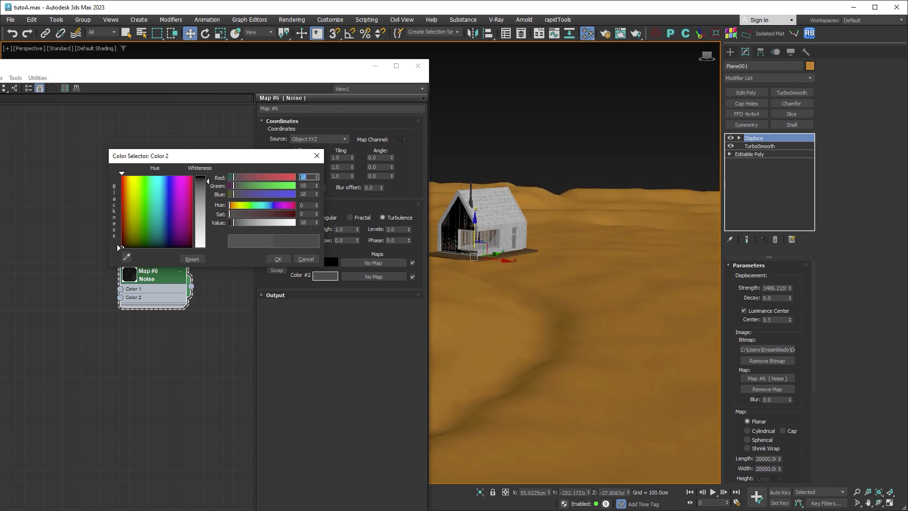
pyautogui.click(278, 258)
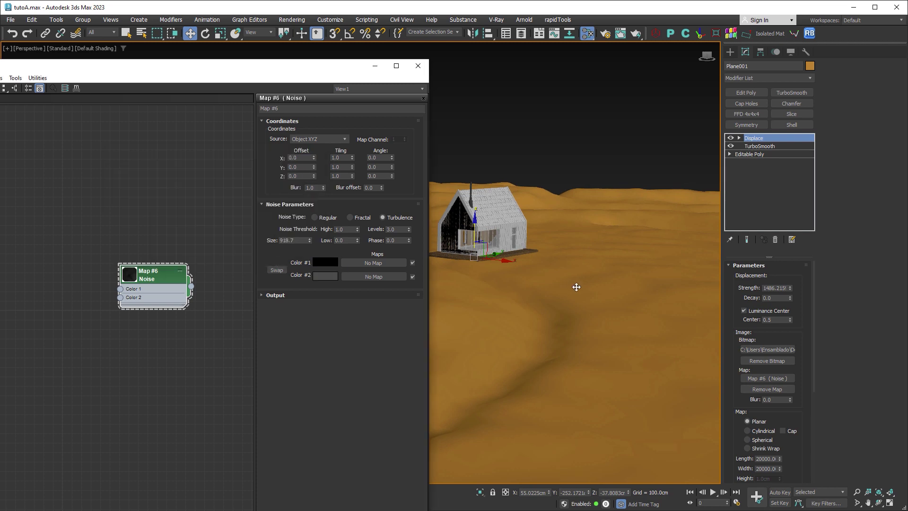
# Examine the finished terrain from above and from low angles around the house, closing the material editor for a full view
pyautogui.keyDown('alt'); pyautogui.moveTo(577, 287); pyautogui.dragTo(602, 322, button='middle'); pyautogui.keyUp('alt')
pyautogui.scroll(-5, 608, 253)
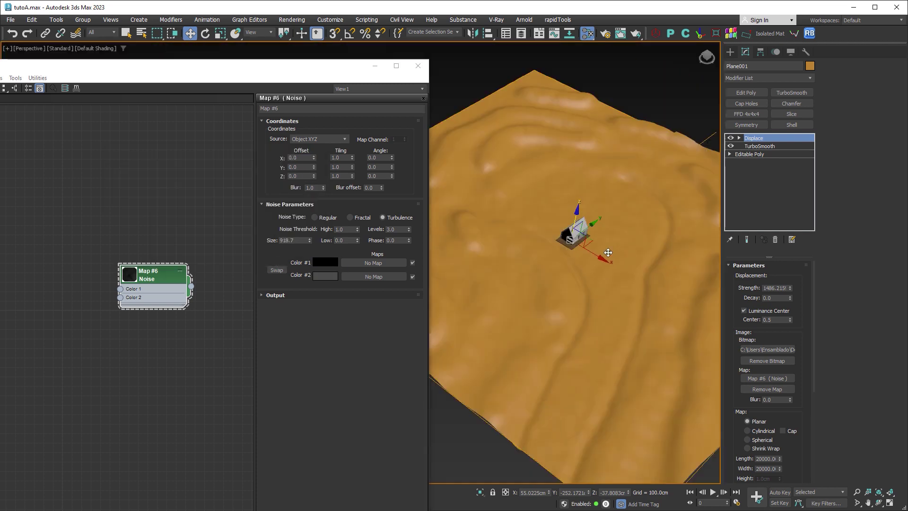
pyautogui.keyDown('alt'); pyautogui.moveTo(608, 253); pyautogui.dragTo(614, 288, button='middle'); pyautogui.keyUp('alt')
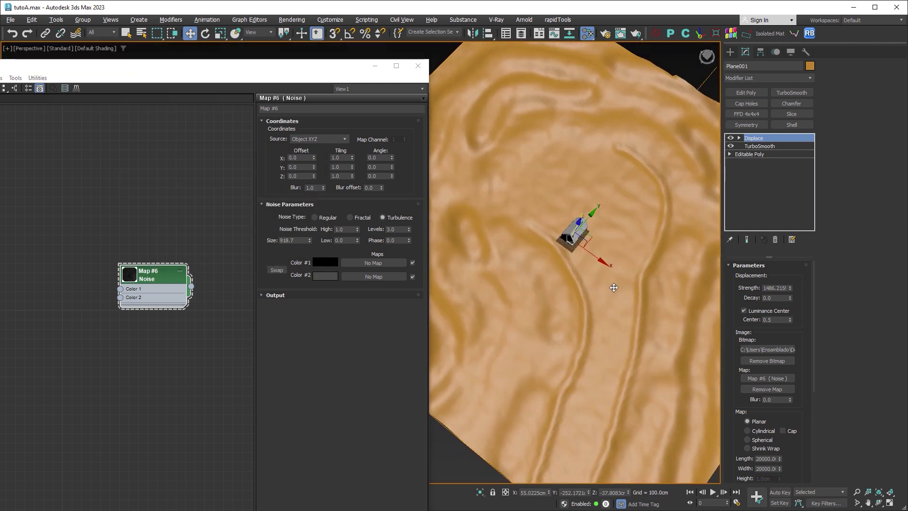
pyautogui.click(418, 66)
pyautogui.keyDown('alt'); pyautogui.moveTo(506, 178); pyautogui.dragTo(348, 204, button='middle'); pyautogui.keyUp('alt')
pyautogui.scroll(5, 337, 260)
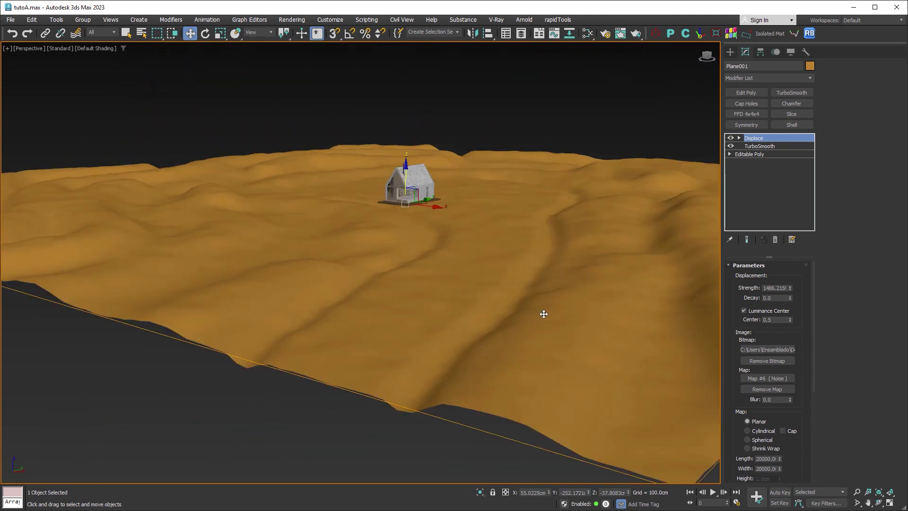
pyautogui.moveTo(515, 263); pyautogui.dragTo(616, 267, button='middle')
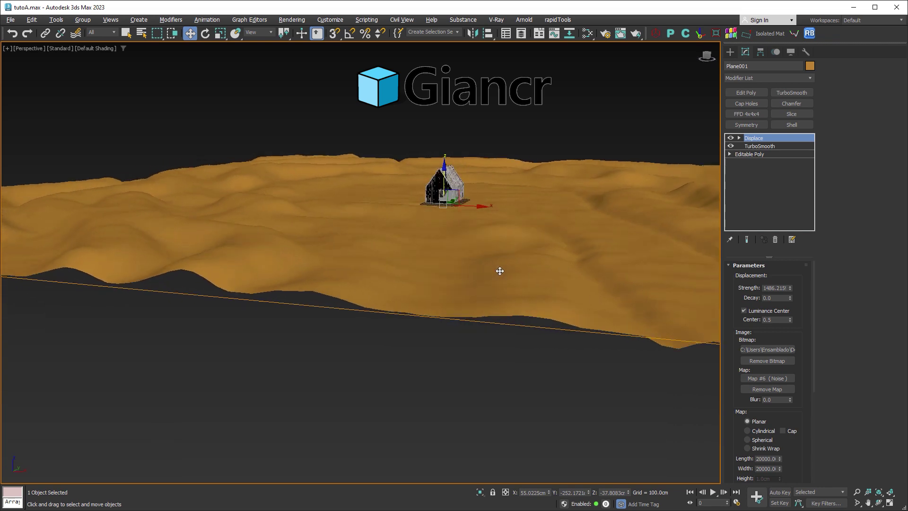
pyautogui.keyDown('alt'); pyautogui.moveTo(500, 271); pyautogui.dragTo(474, 271, button='middle'); pyautogui.keyUp('alt')
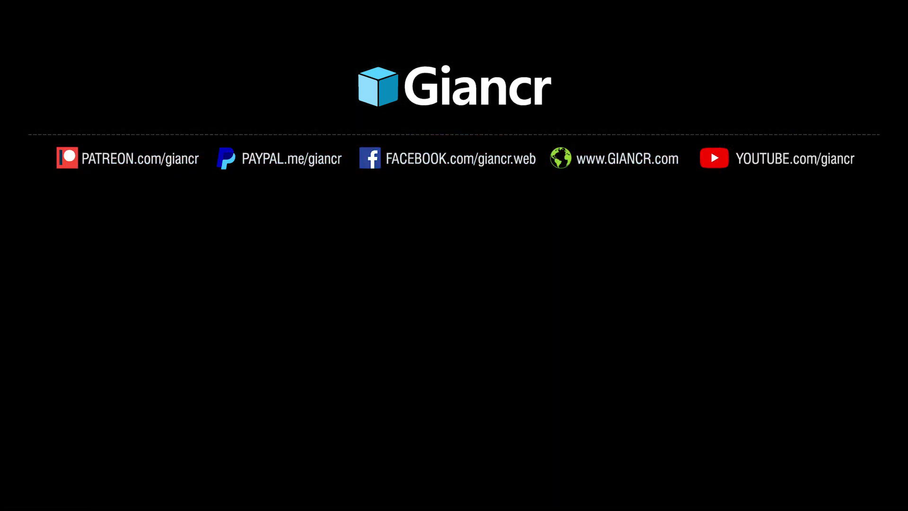